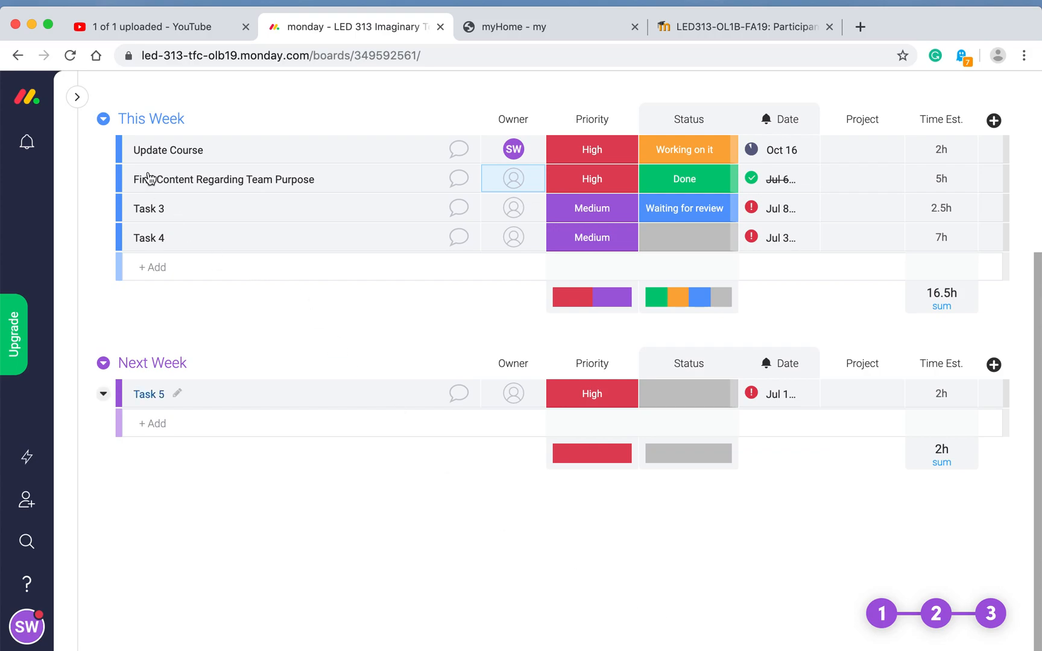
Step: Expand the Boards sidebar so all five boards are listed beside LED 313 Imaginary Team
left_click(77, 98)
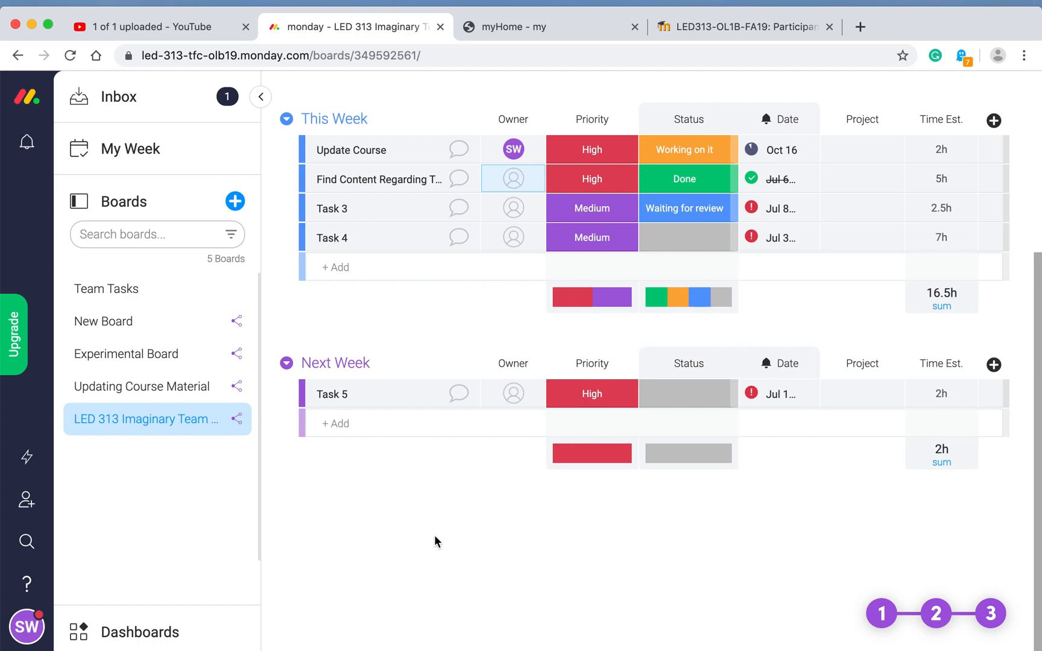
Step: Rename the This Week group to 'Update Course Led 313'
scroll(437, 534, "up", 3)
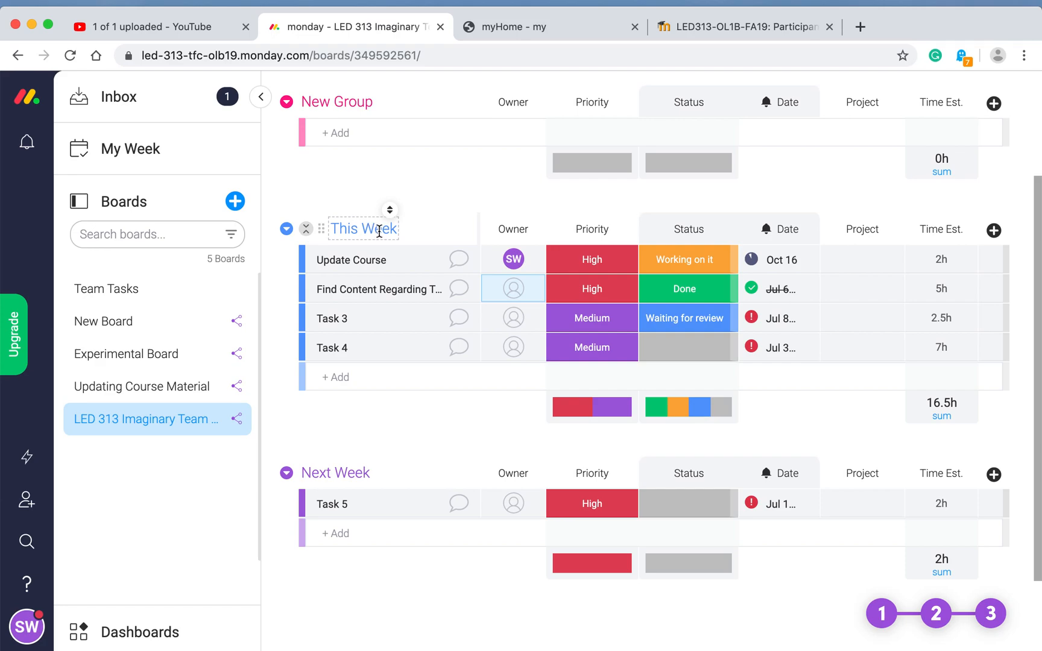
left_click(394, 231)
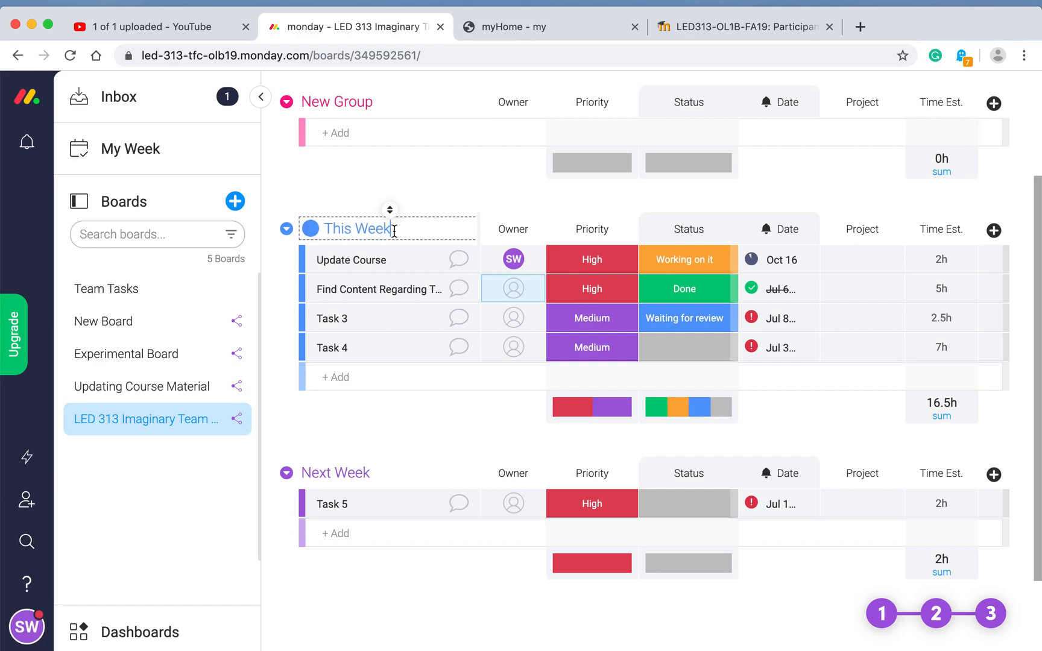
key("BackSpace")
key("BackSpace")
key("BackSpace")
key("BackSpace")
key("BackSpace")
key("BackSpace")
key("BackSpace")
key("BackSpace")
key("BackSpace")
type("Update ")
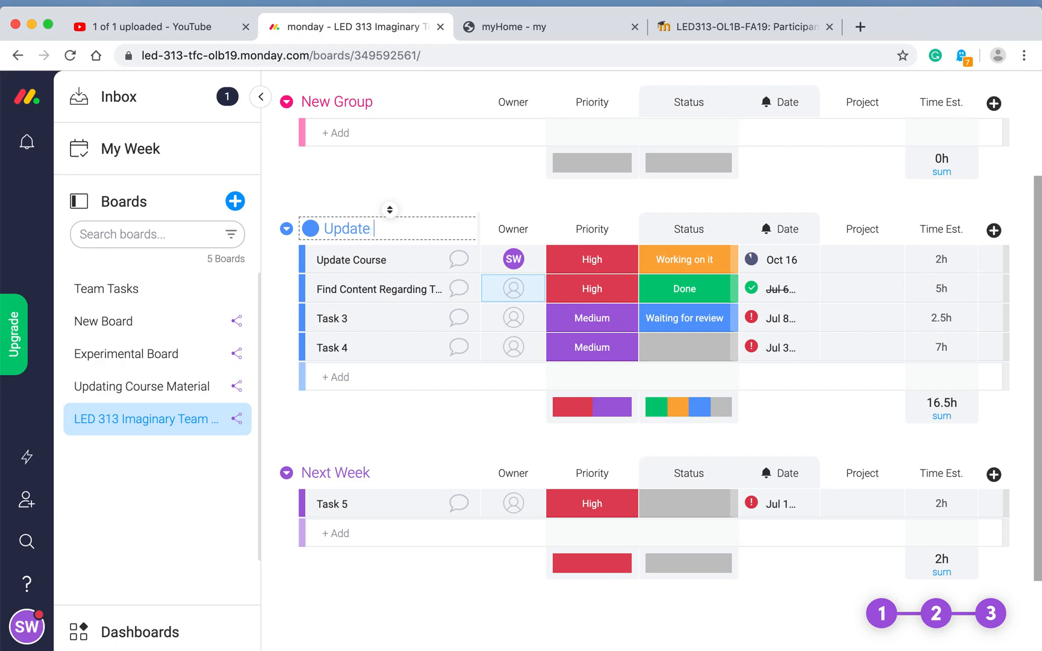
type("Course Led 313")
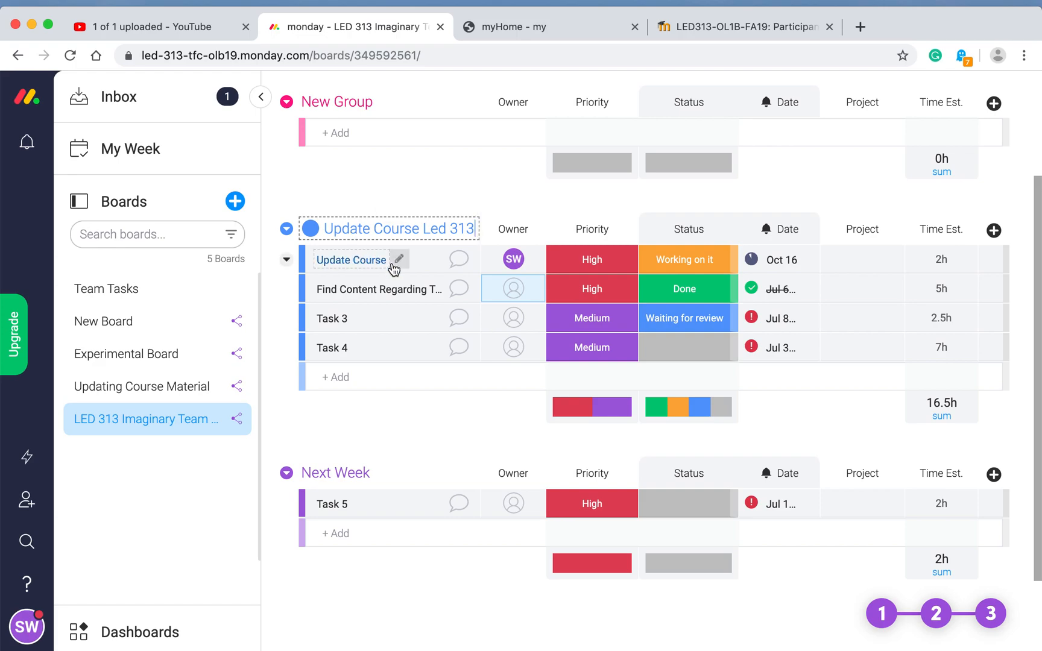
key("Return")
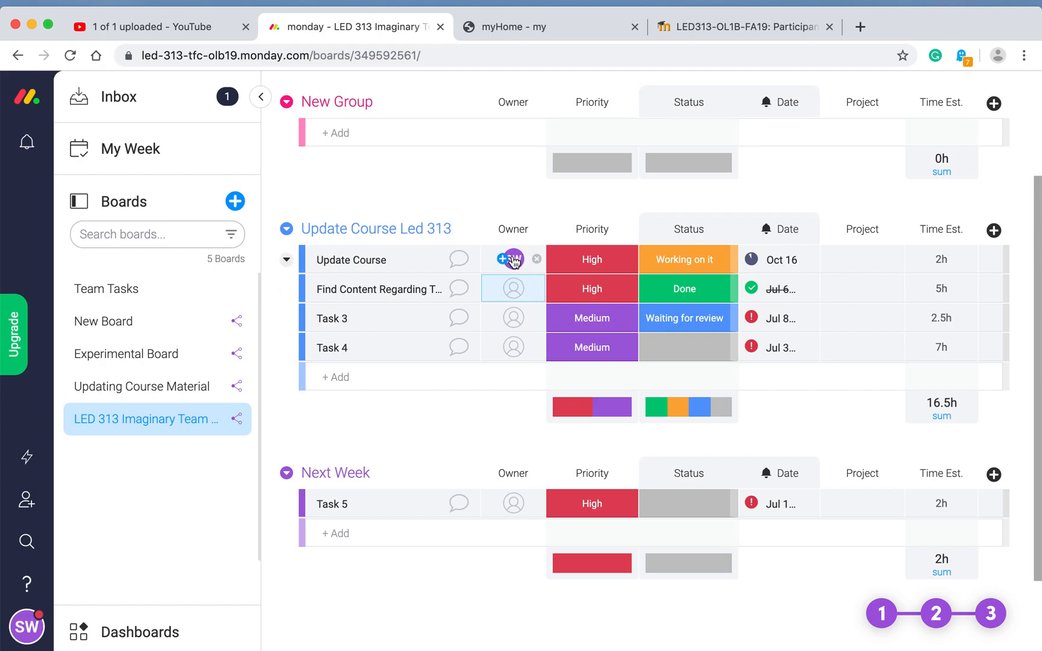
Step: Mark the Update Course task Done, then change its status to Waiting for review
left_click(399, 260)
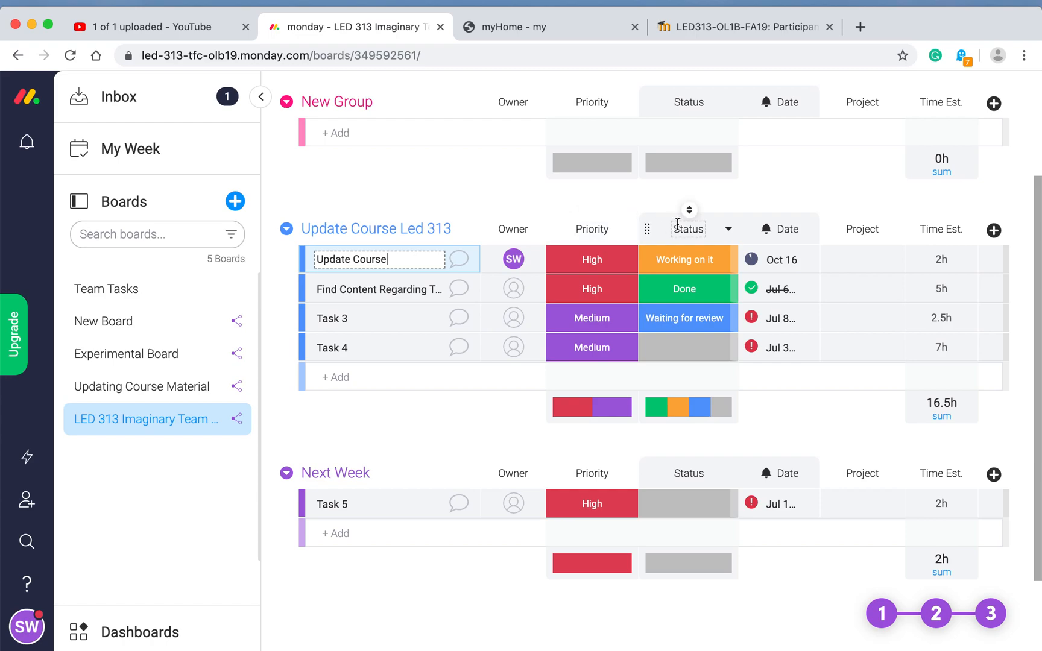
left_click(686, 265)
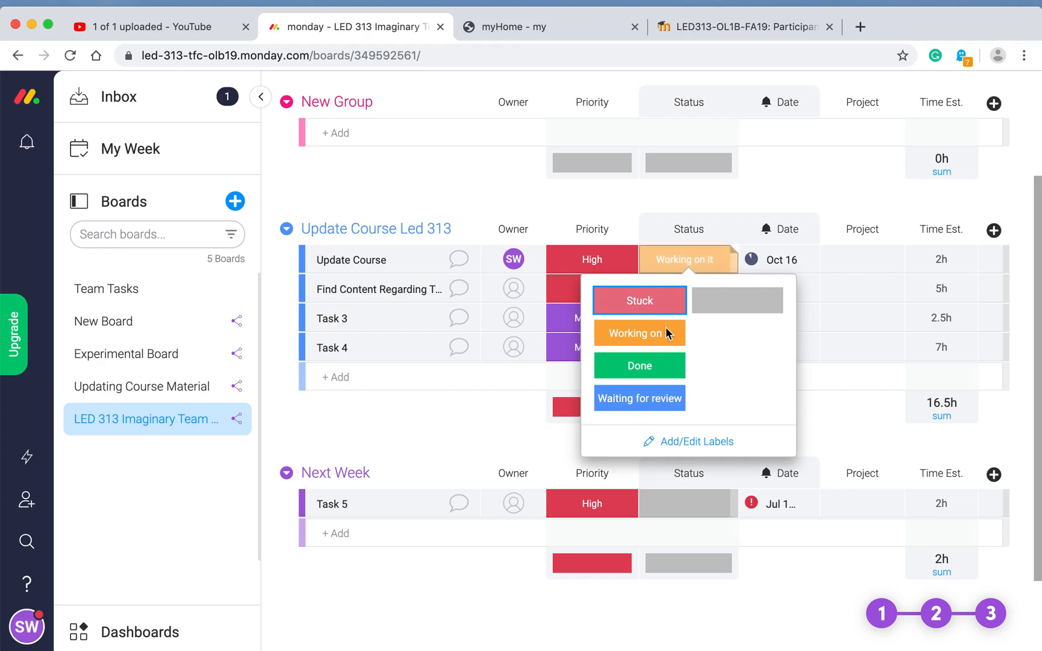
left_click(657, 364)
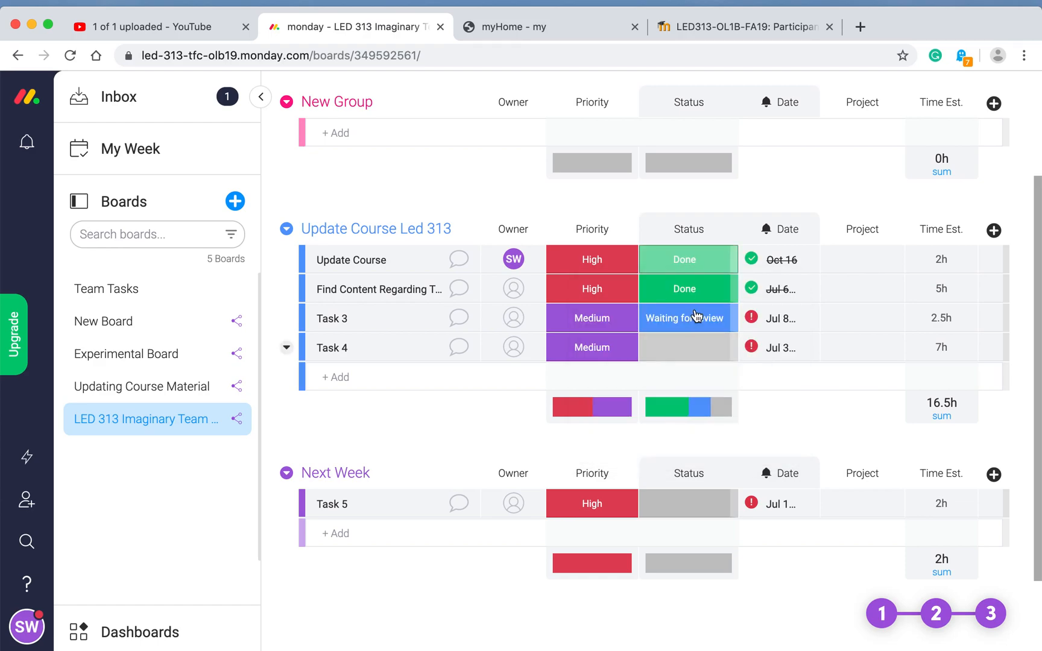
left_click(694, 262)
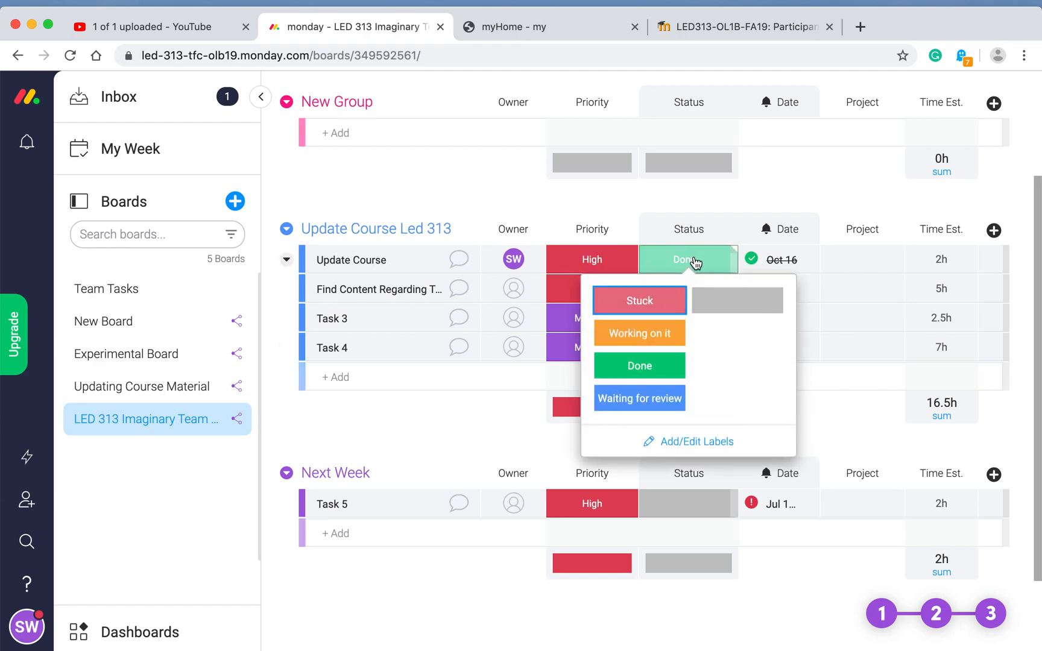
left_click(658, 399)
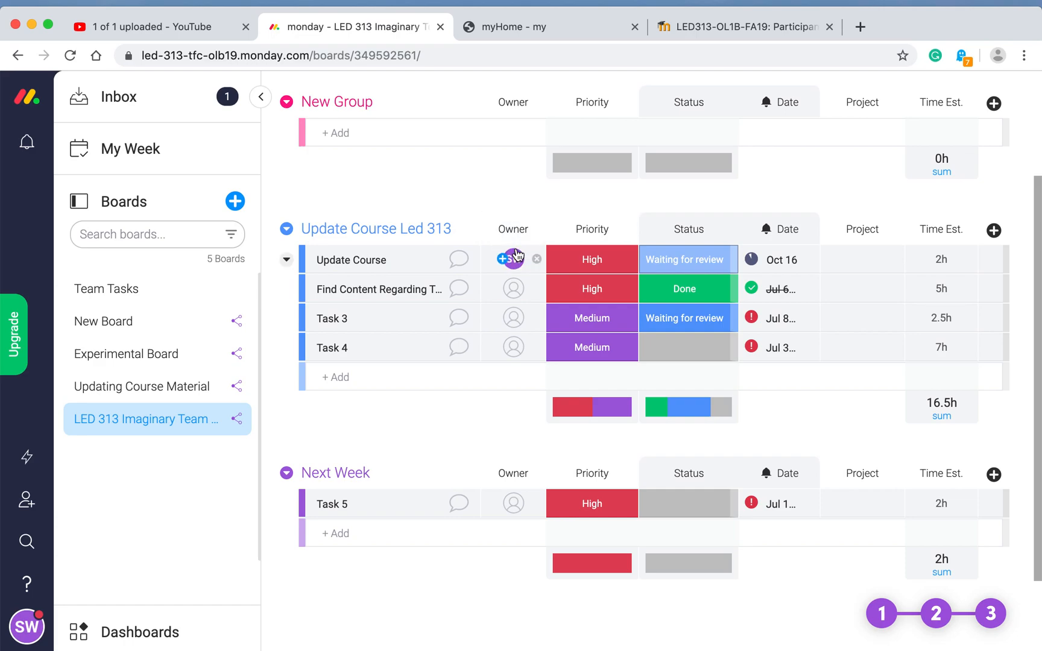
Step: Change the Update Course task's date from Oct 16 to January 13, 2020
left_click(790, 258)
left_click(790, 260)
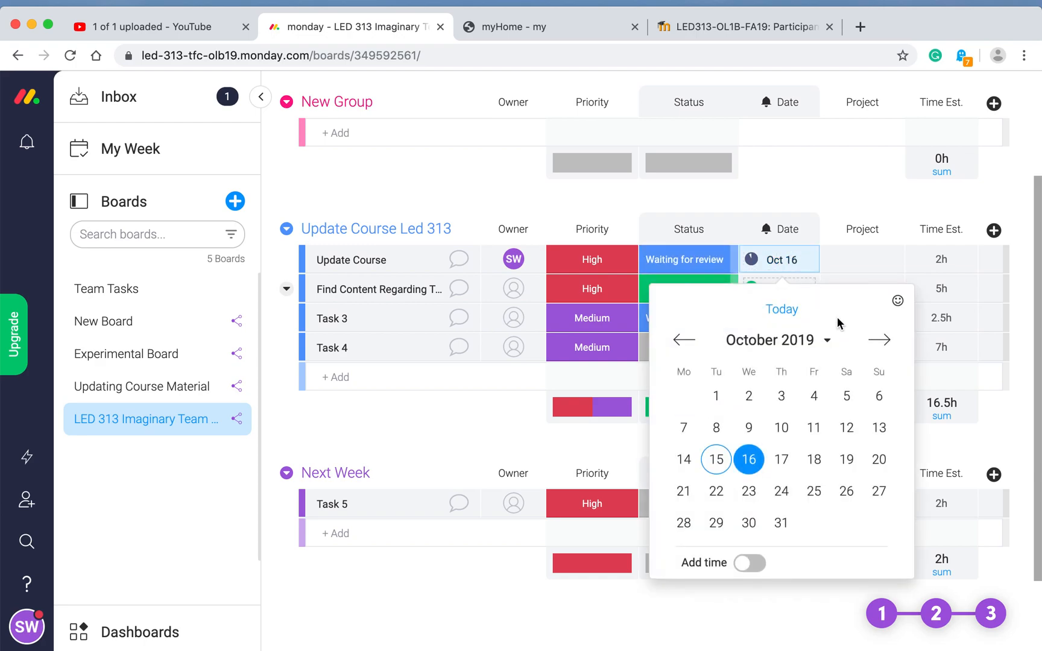
left_click(880, 339)
left_click(879, 340)
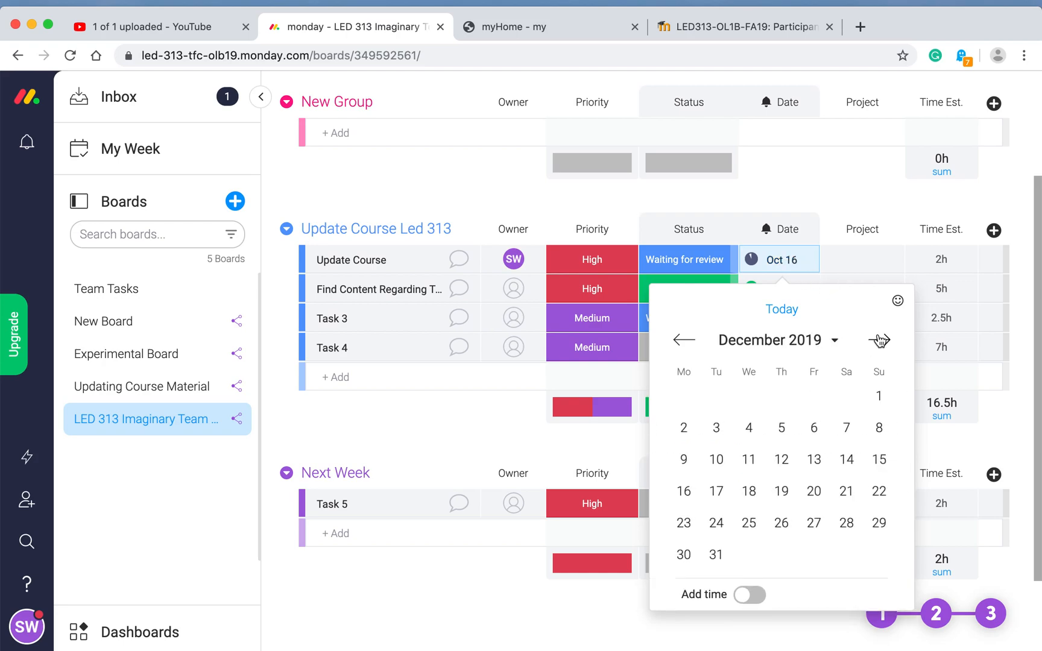
left_click(879, 340)
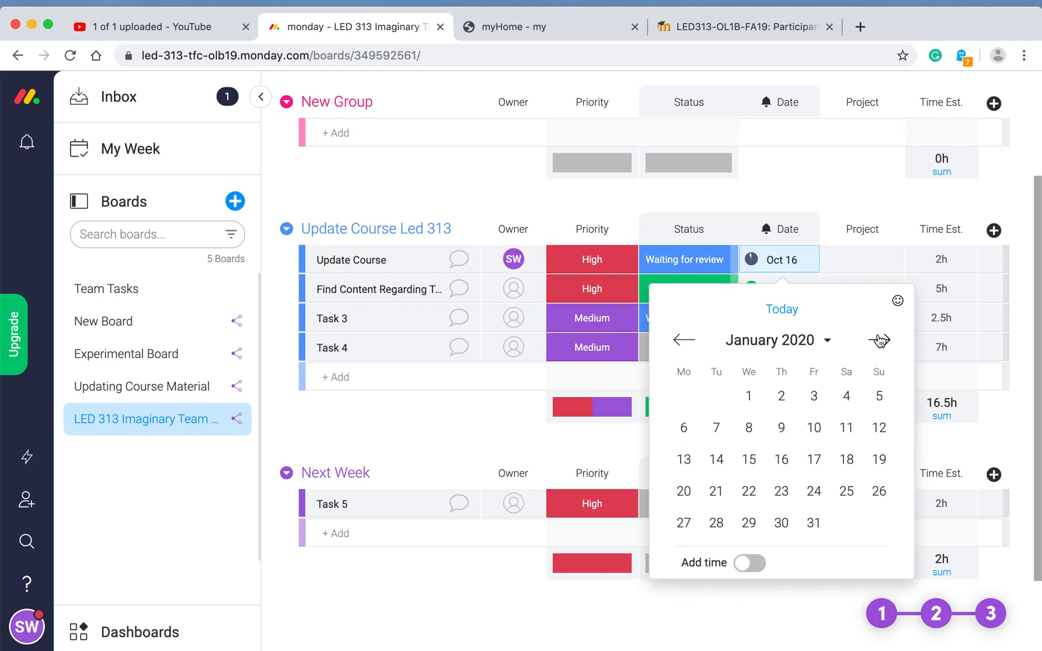
left_click(683, 460)
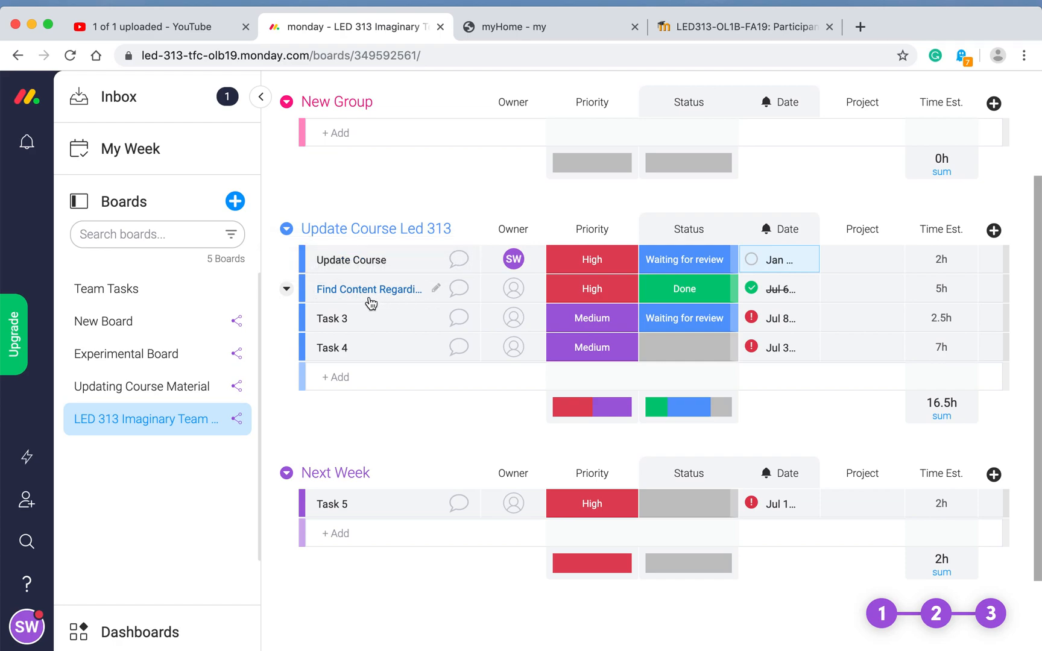
Step: Search for a teammate's name in the Owner cell of Find Content Regarding Team Purpose
left_click(437, 289)
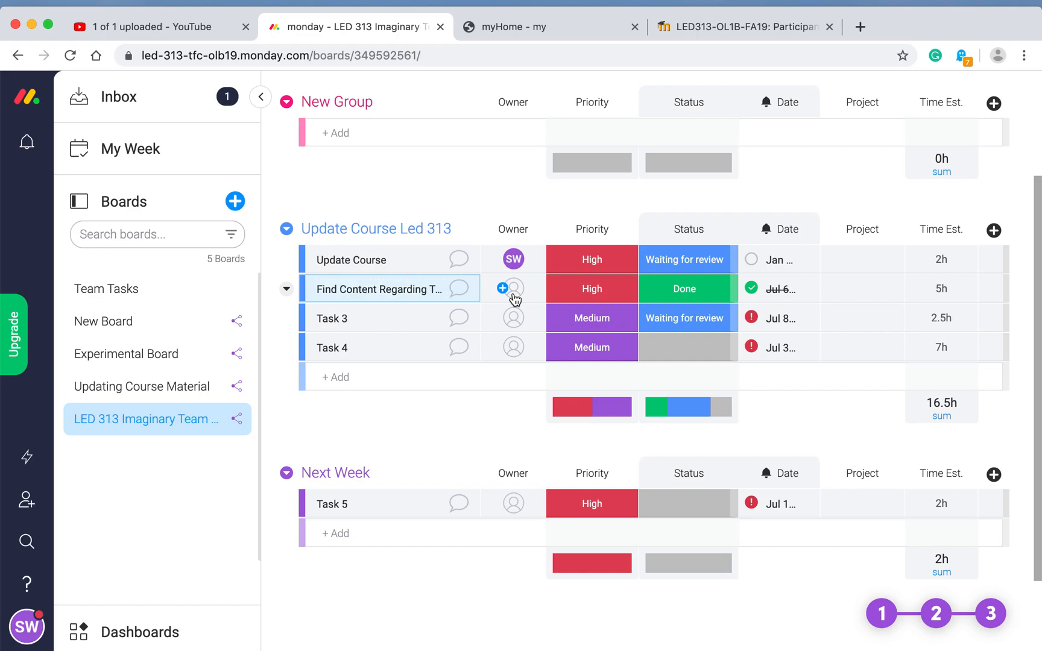
left_click(513, 291)
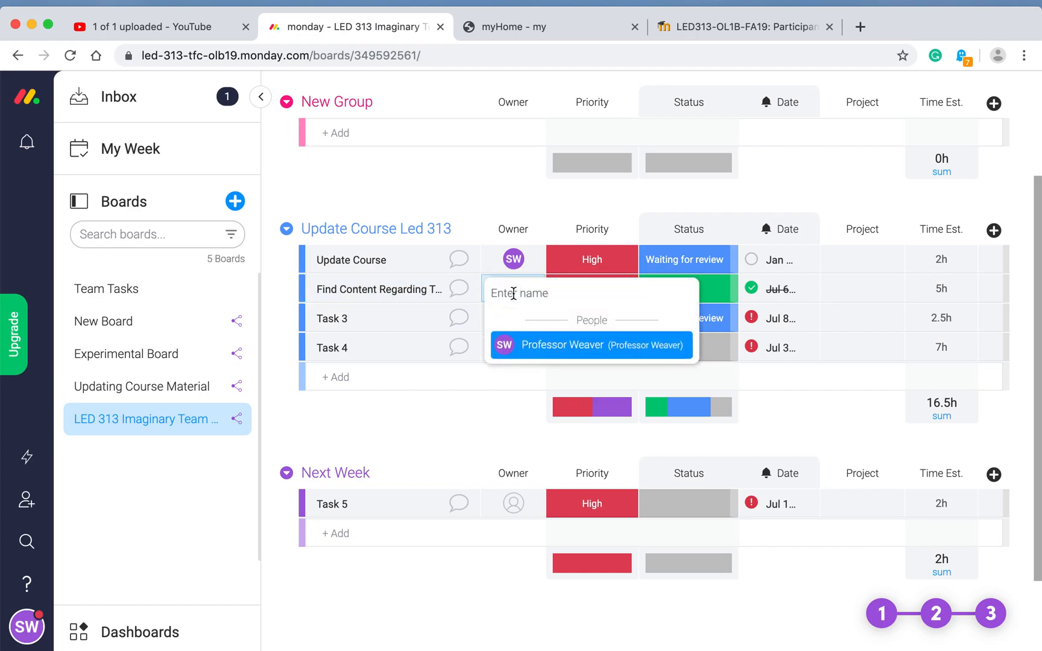
type("Cameron")
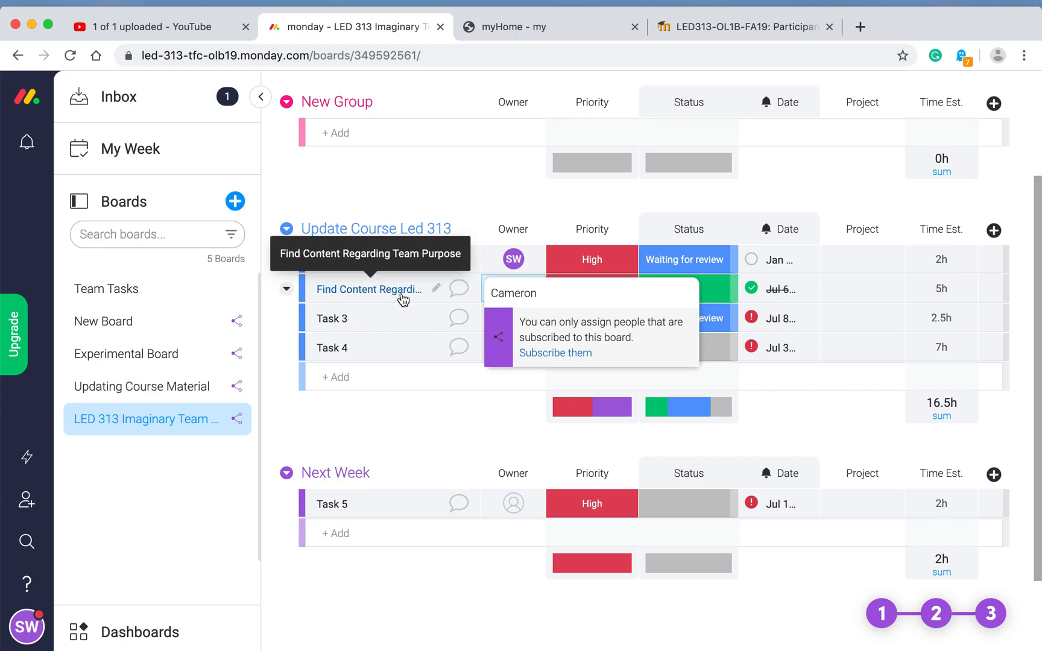
Step: Invite the teammate to the board by their email, then close the subscriber dialog
left_click(558, 356)
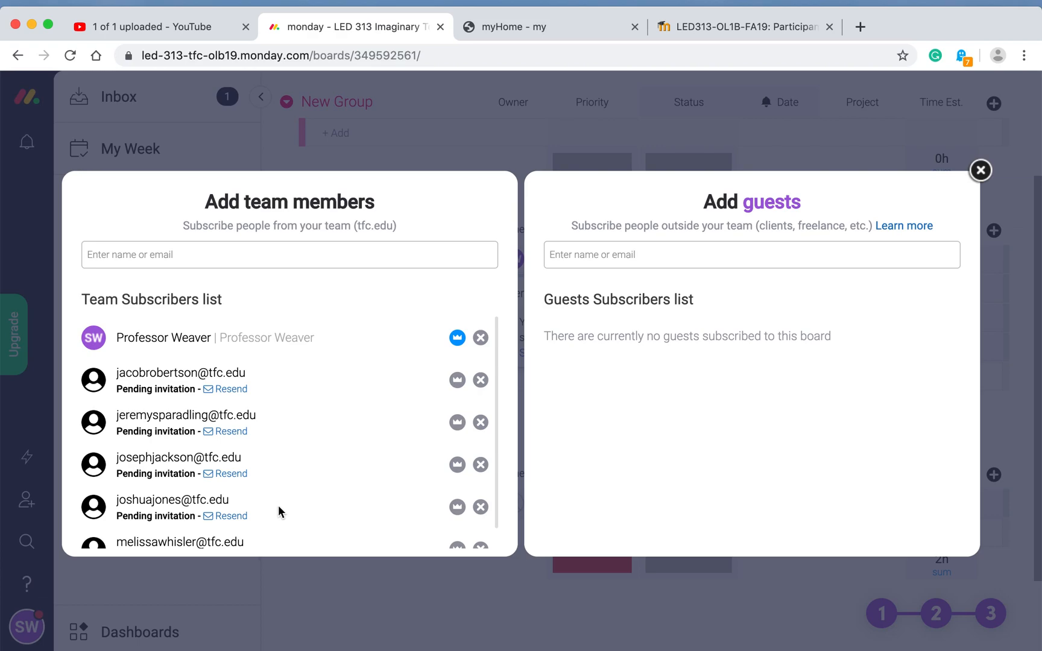
left_click(127, 255)
left_click(127, 255)
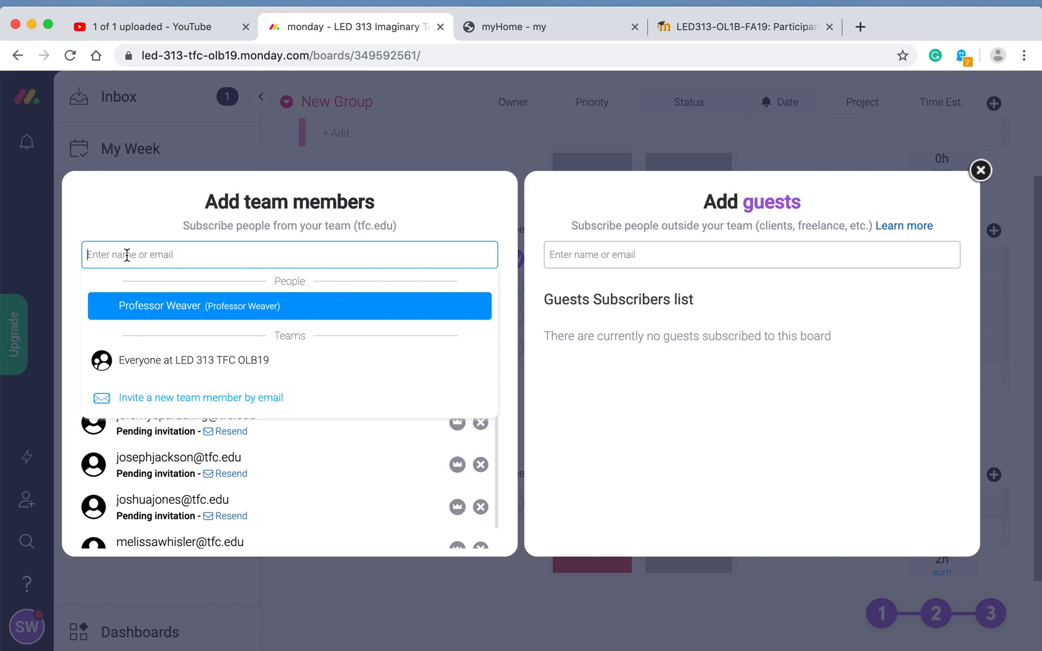
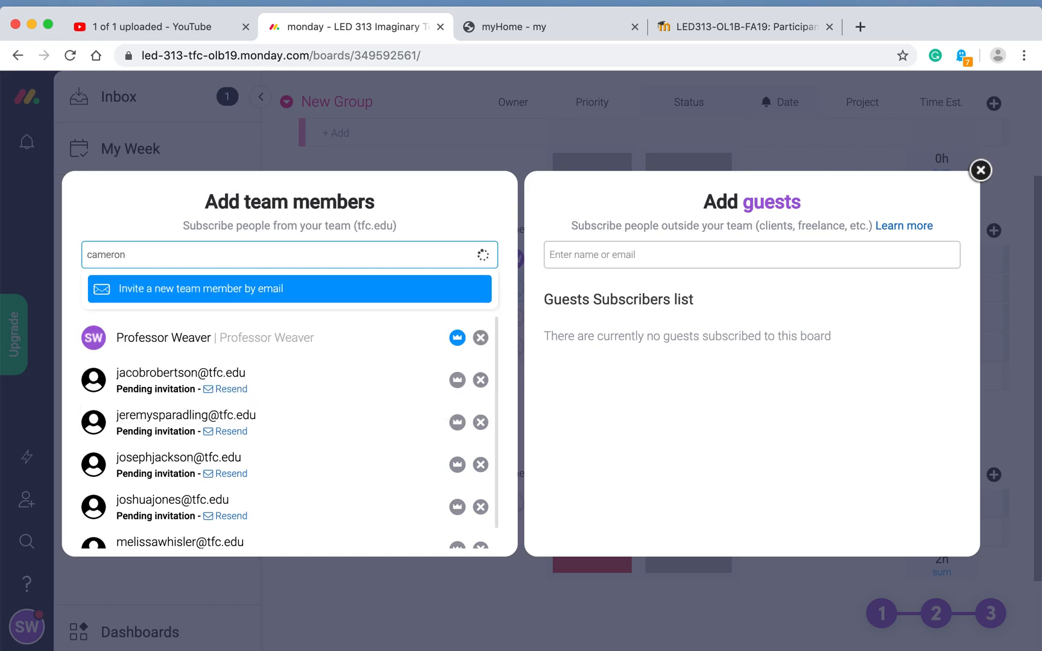
left_click(179, 294)
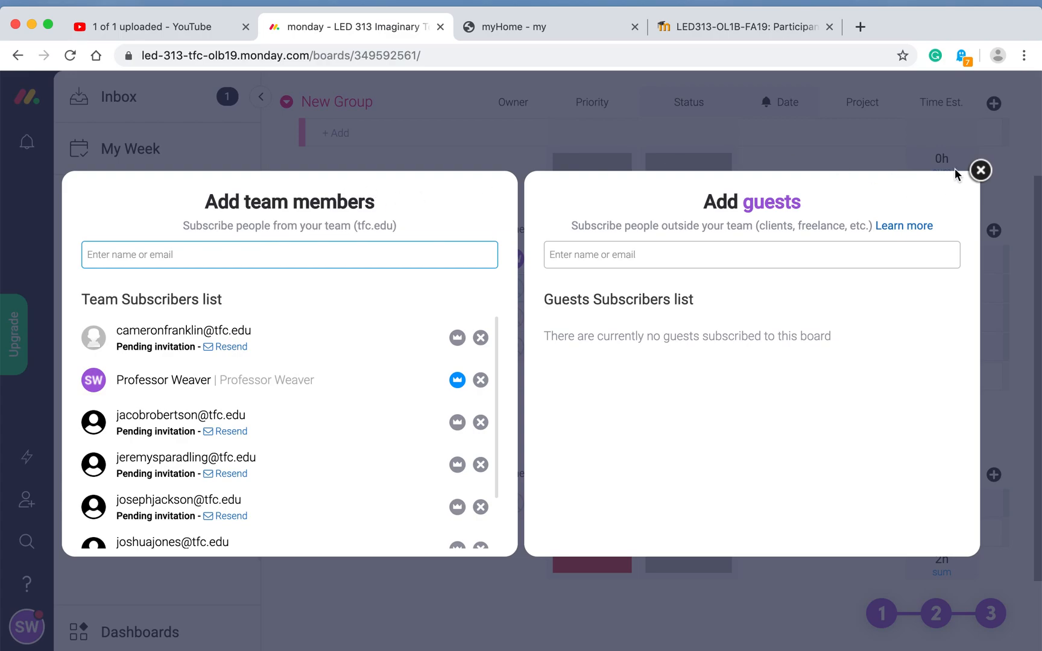
left_click(981, 175)
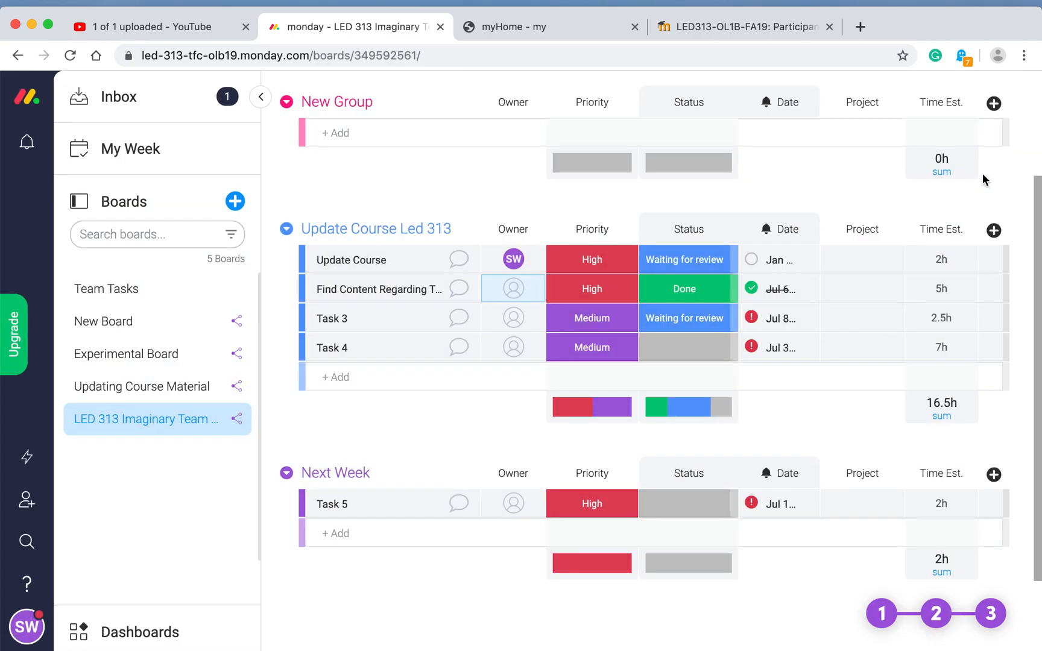
Step: Rename Task 3 in the Update Course Led 313 group to 'Find content on recruiting'
left_click(522, 300)
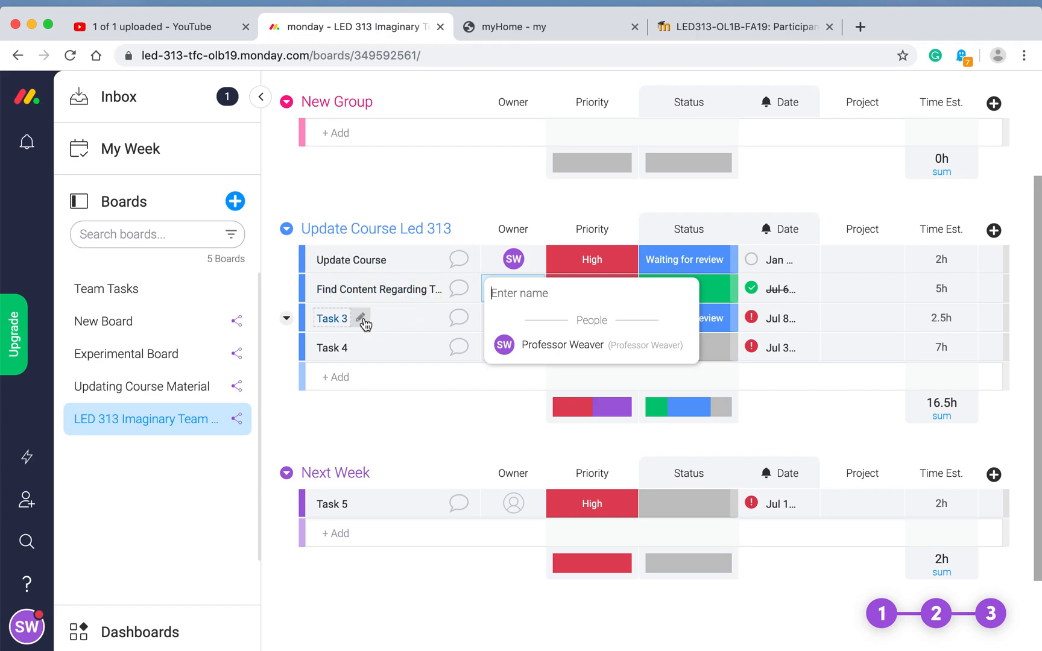
left_click(360, 318)
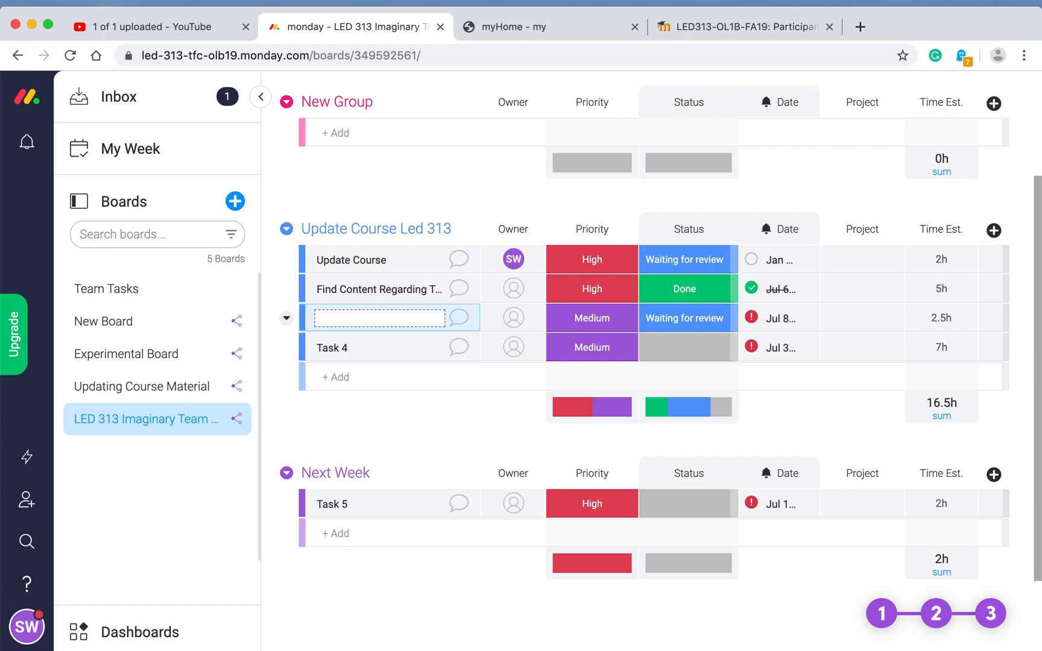
type("in")
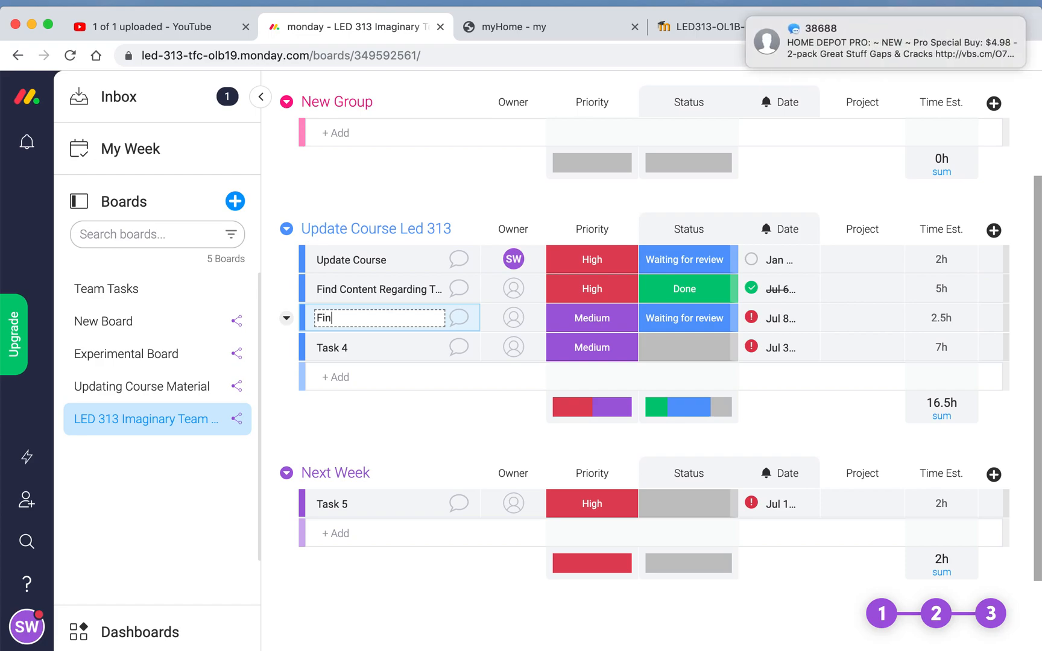
type("d content on recruiting")
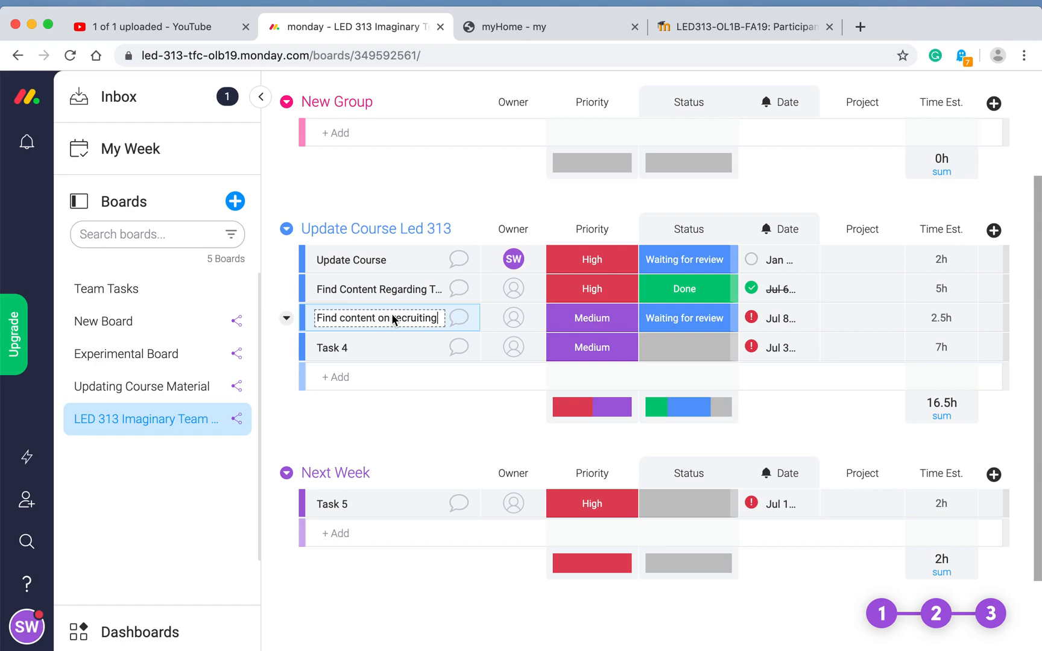
key("Return")
Step: Search a teammate's name as owner of Find content on recruiting and choose to subscribe them
left_click(513, 319)
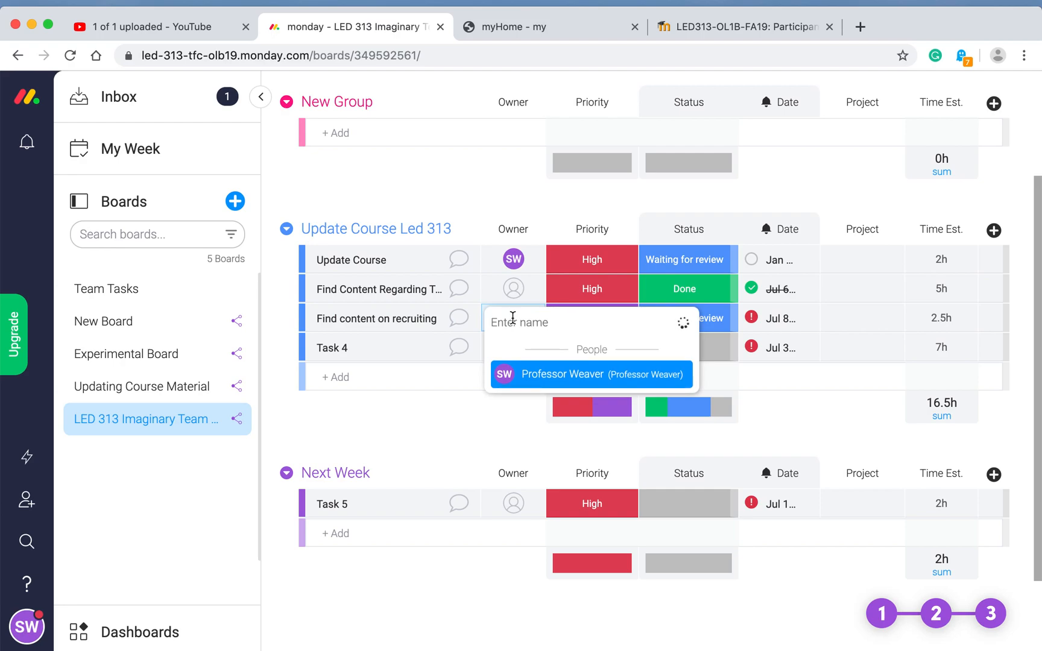
type("C")
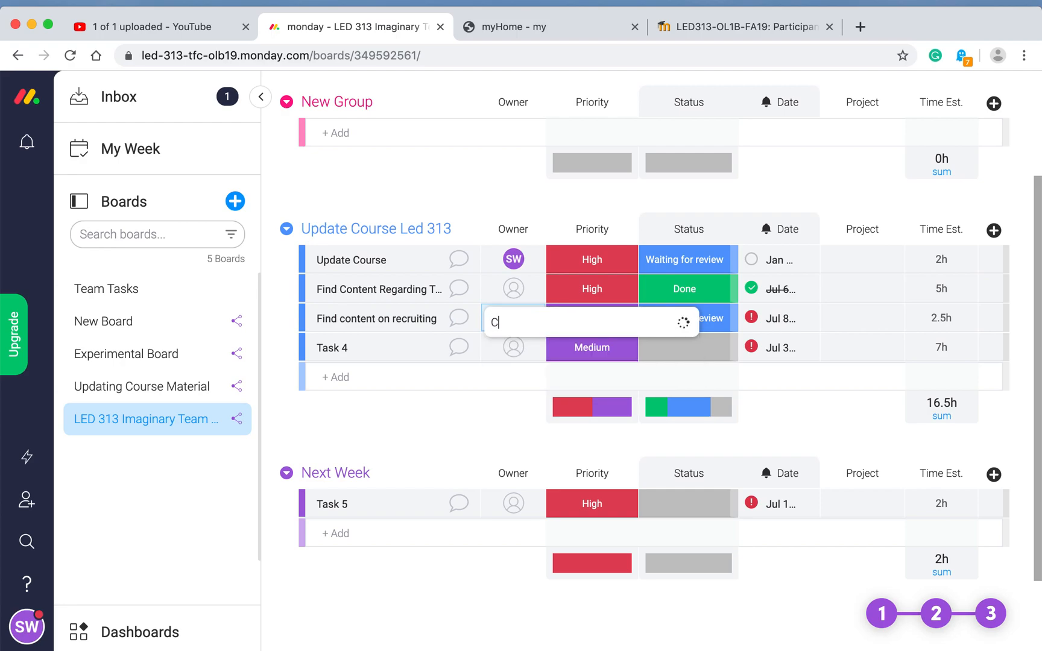
type("arleigh")
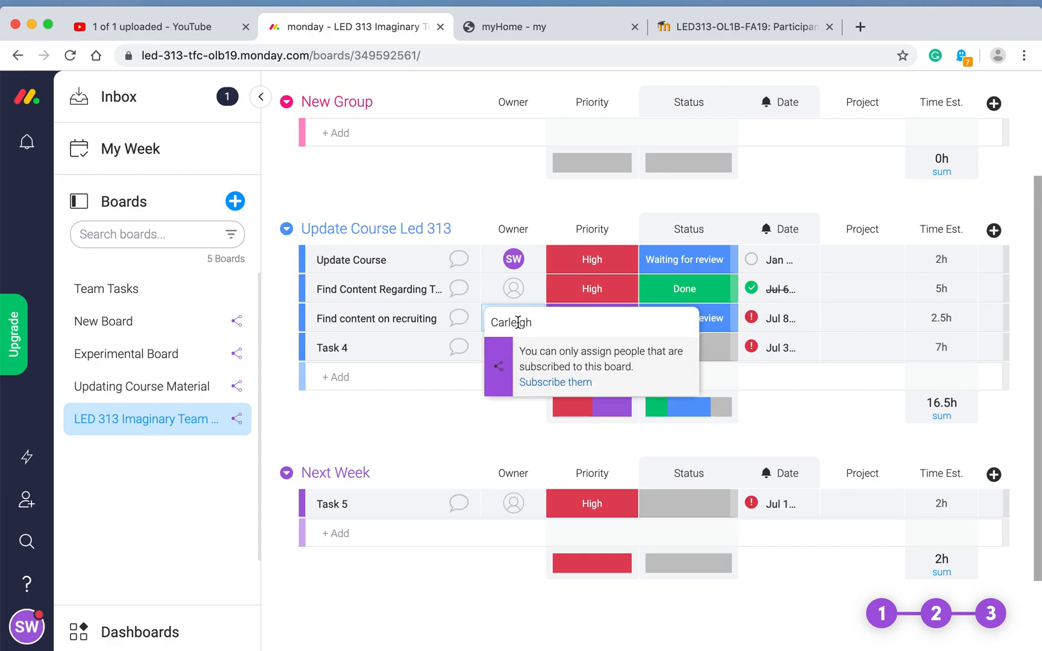
left_click(535, 384)
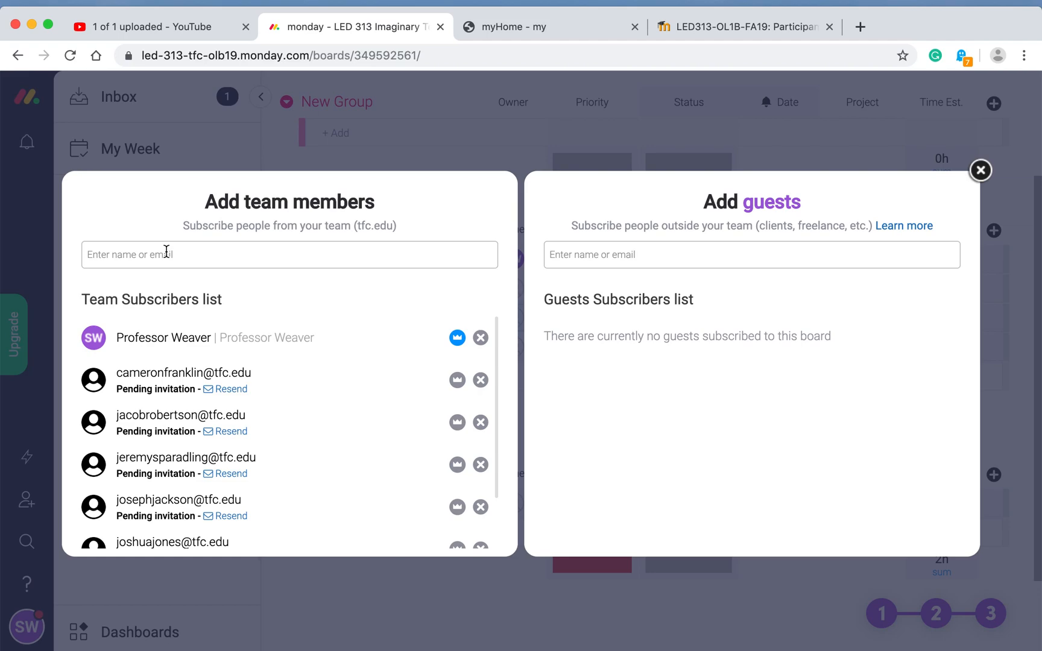
Step: Invite the teammate's tfc.edu email as a new team member and close the dialog
left_click(166, 253)
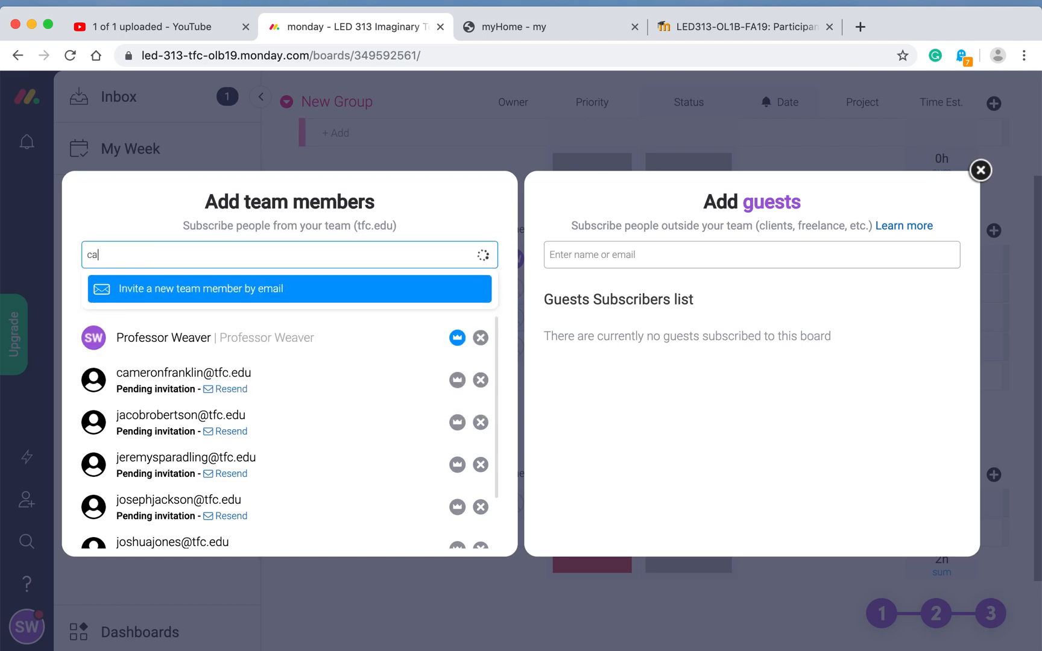
left_click(161, 301)
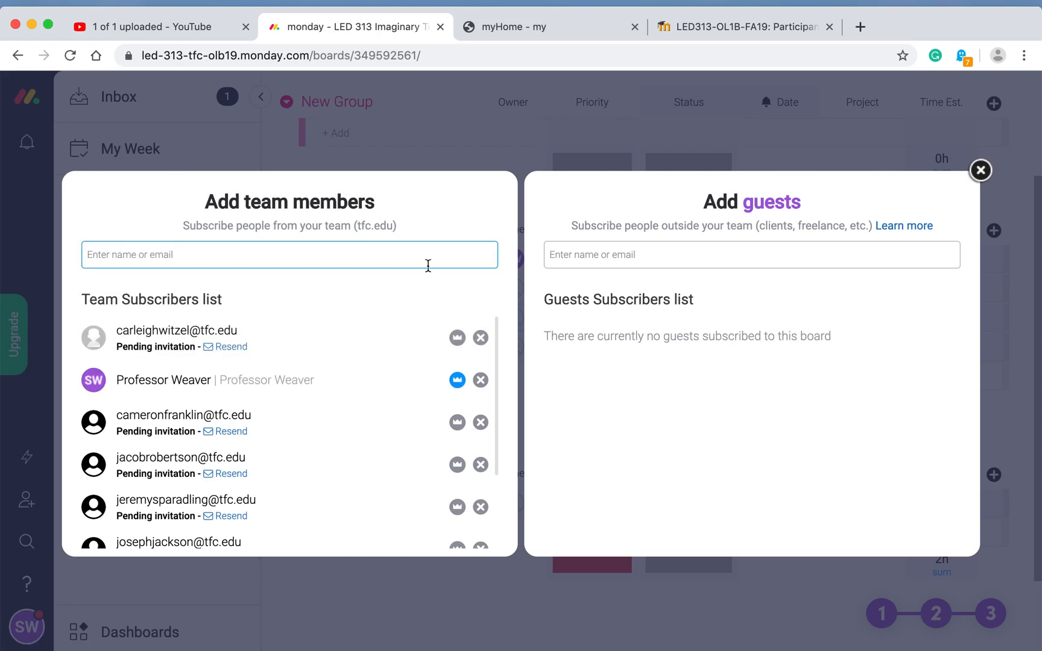
left_click(980, 170)
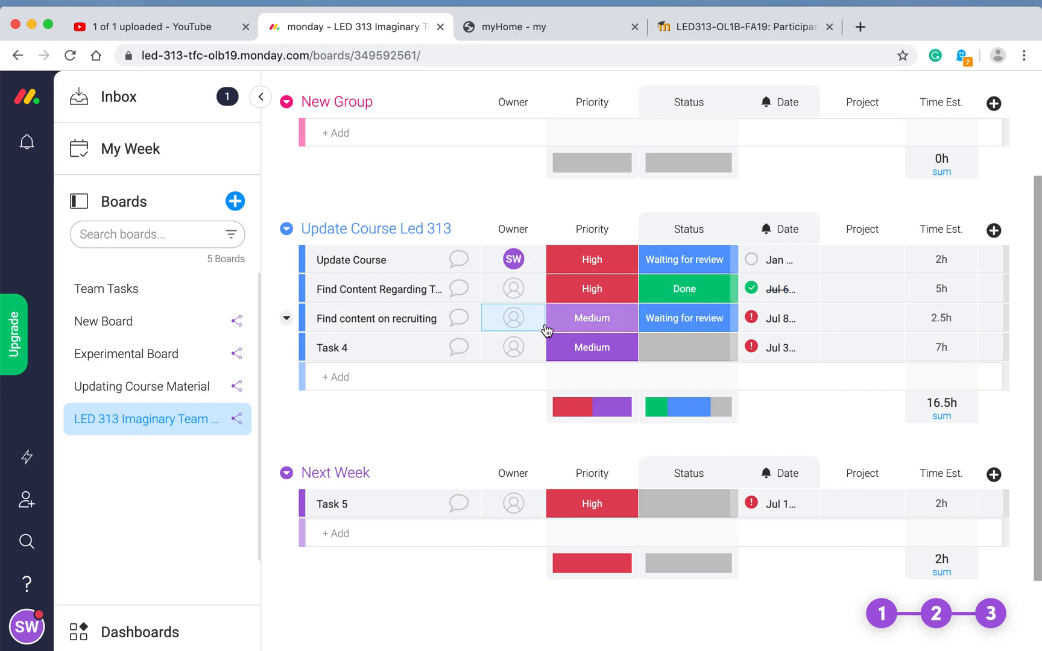
Step: Open Find content on recruiting and draft its update, correcting 'engaing' to 'engaging'
right_click(514, 326)
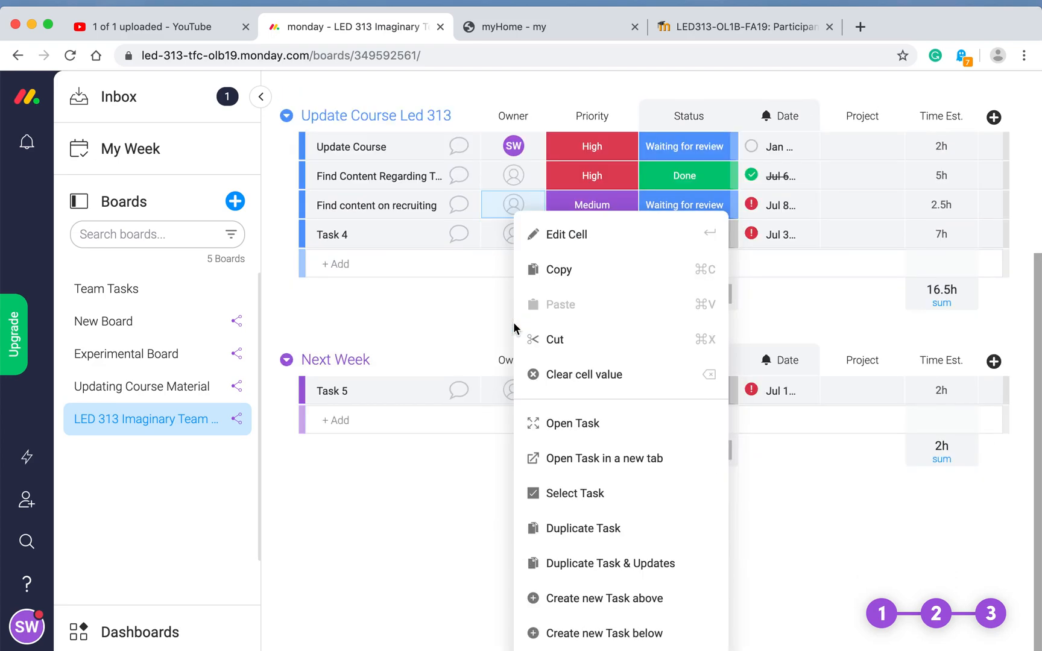
left_click(458, 207)
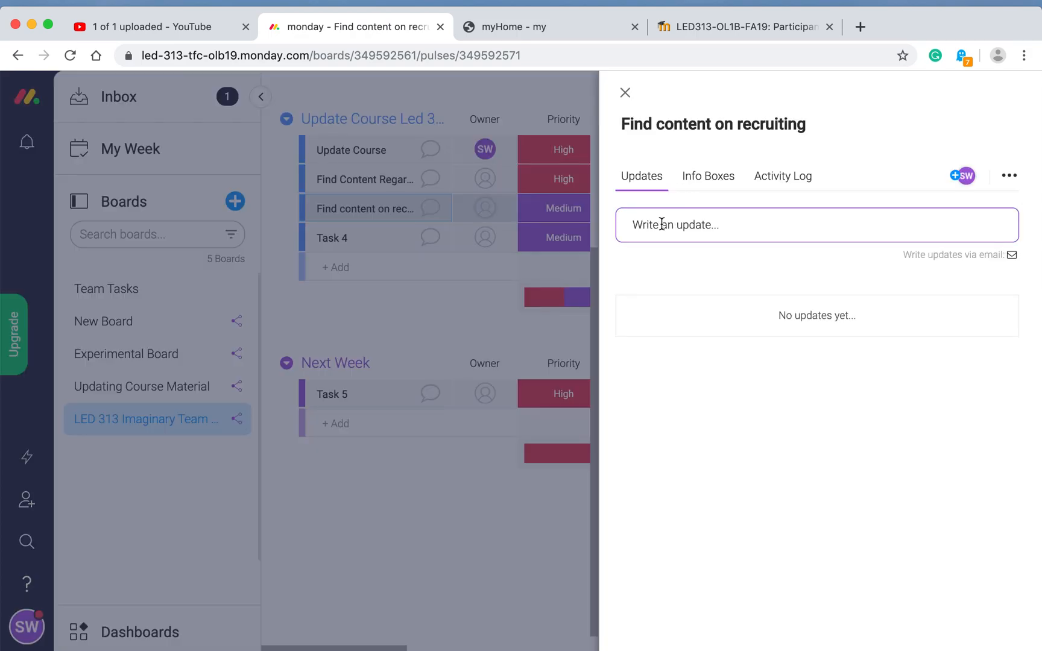
left_click(661, 224)
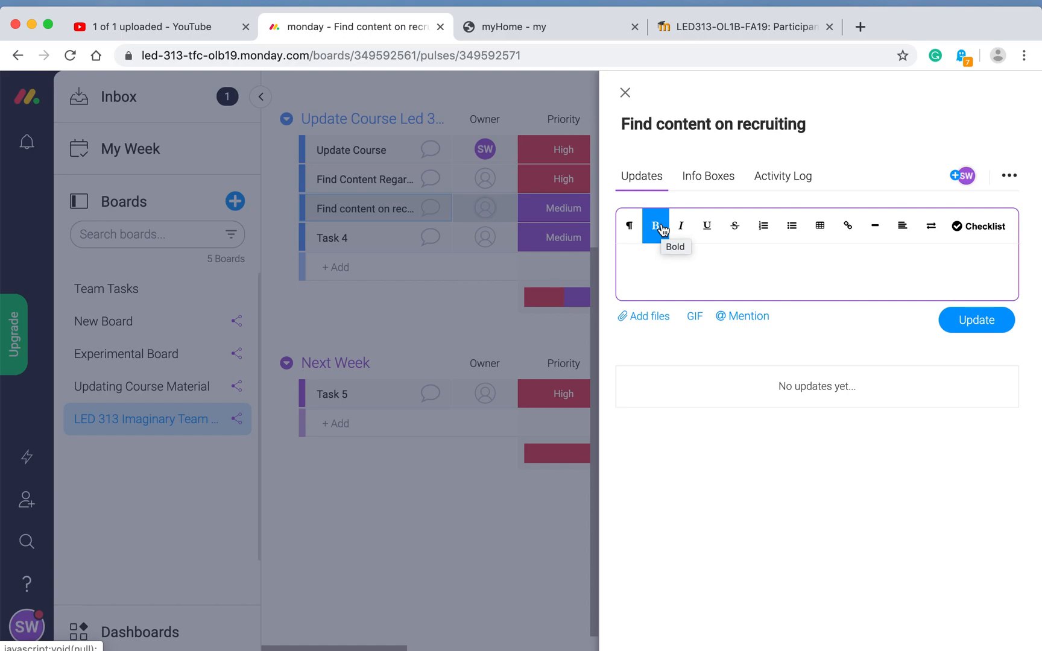
type("Find engaing video about recruiting")
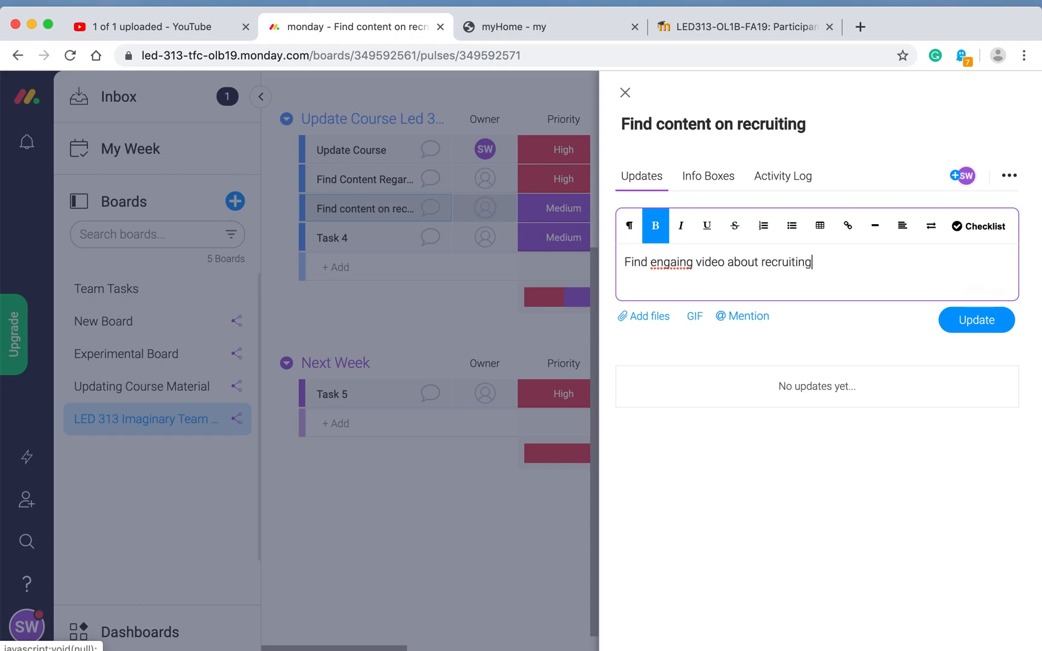
type(". I")
key("BackSpace")
key("BackSpace")
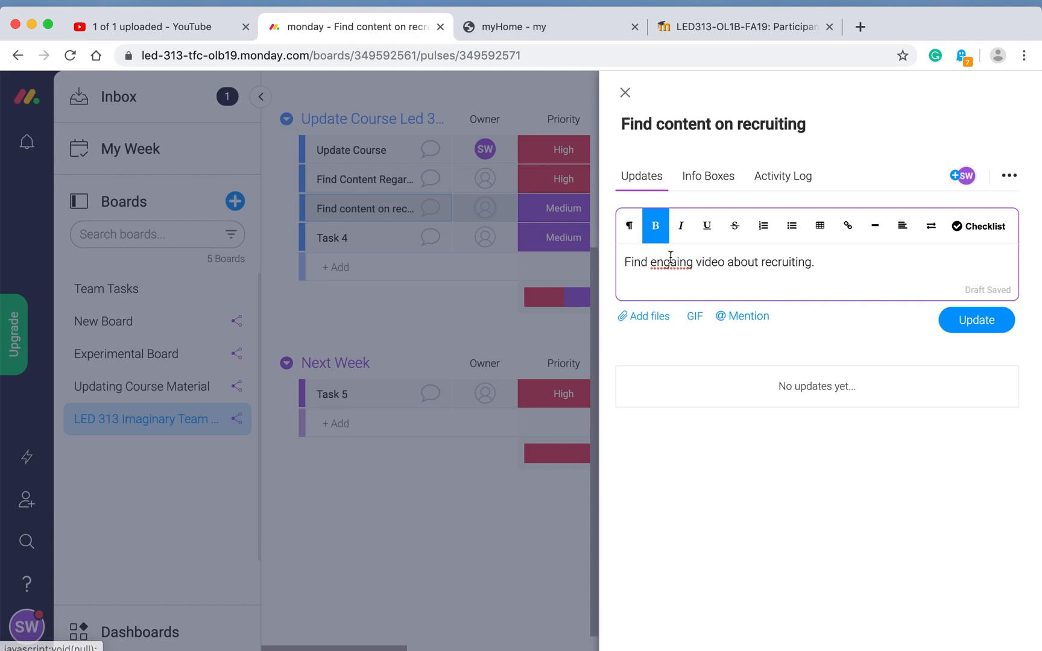
left_click(676, 264)
type("g")
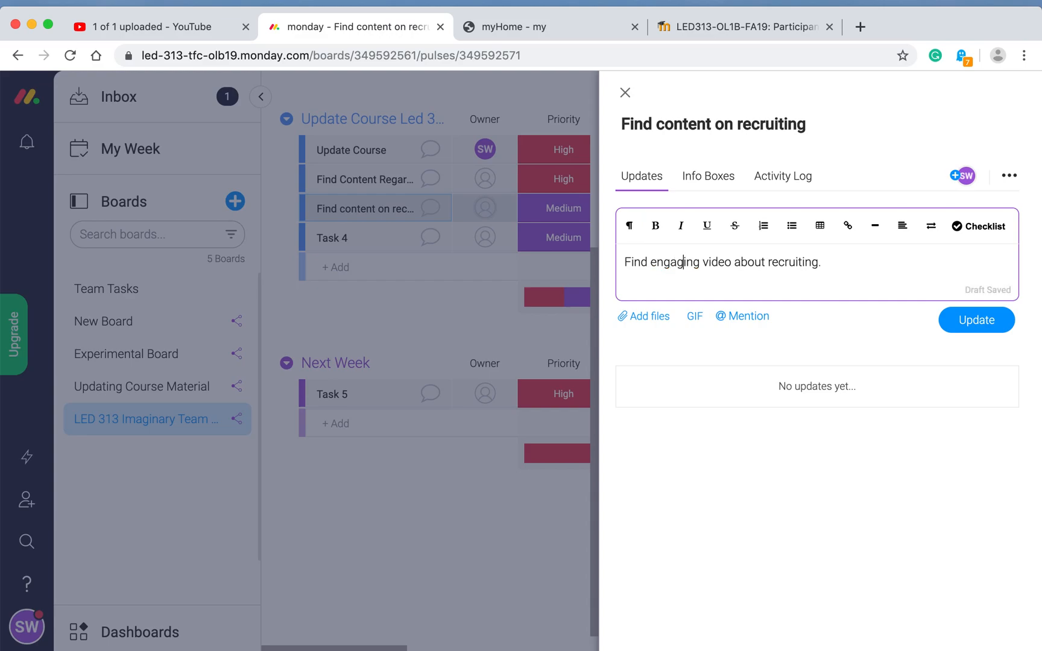
Step: Finish the update with 'Person Group fit principles', post it, and verify it before closing
left_click(848, 270)
type("Person Group fit ")
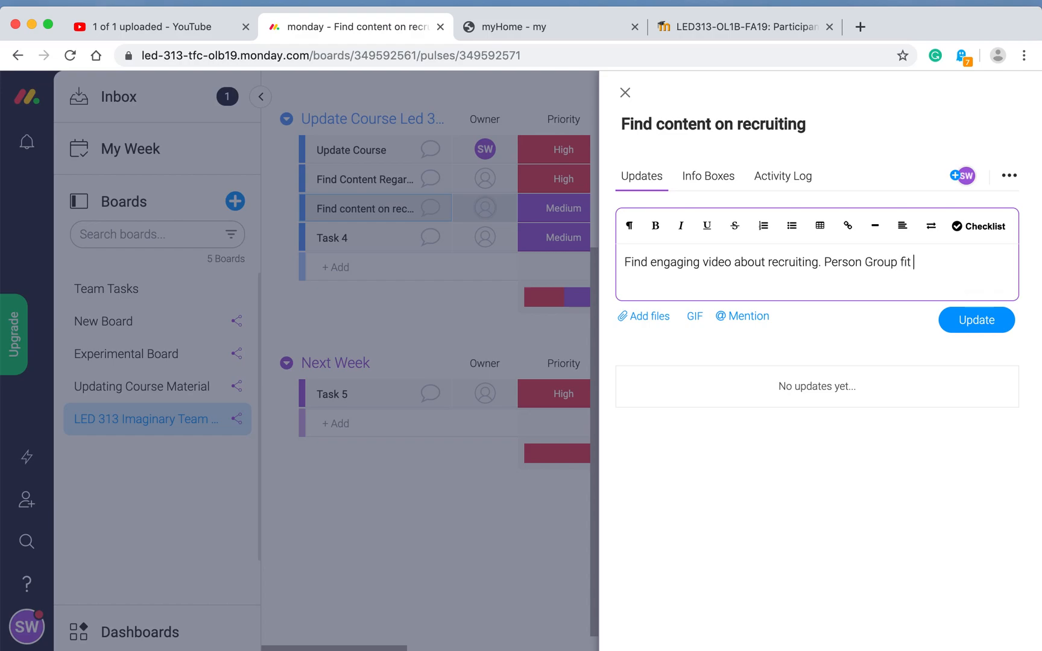
type("principles")
left_click(978, 323)
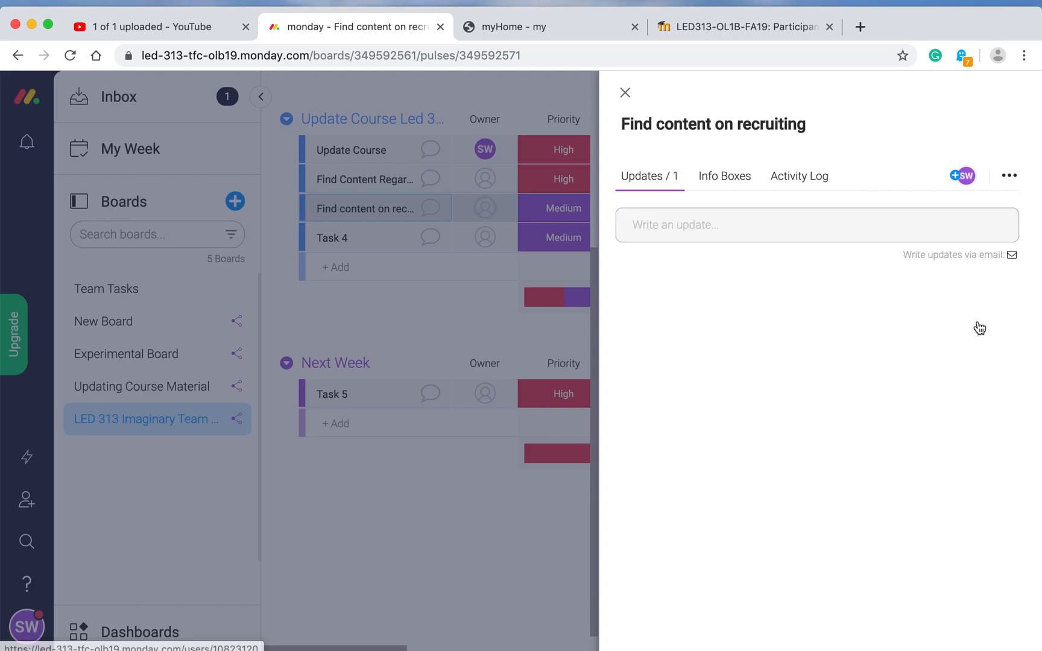
left_click(626, 94)
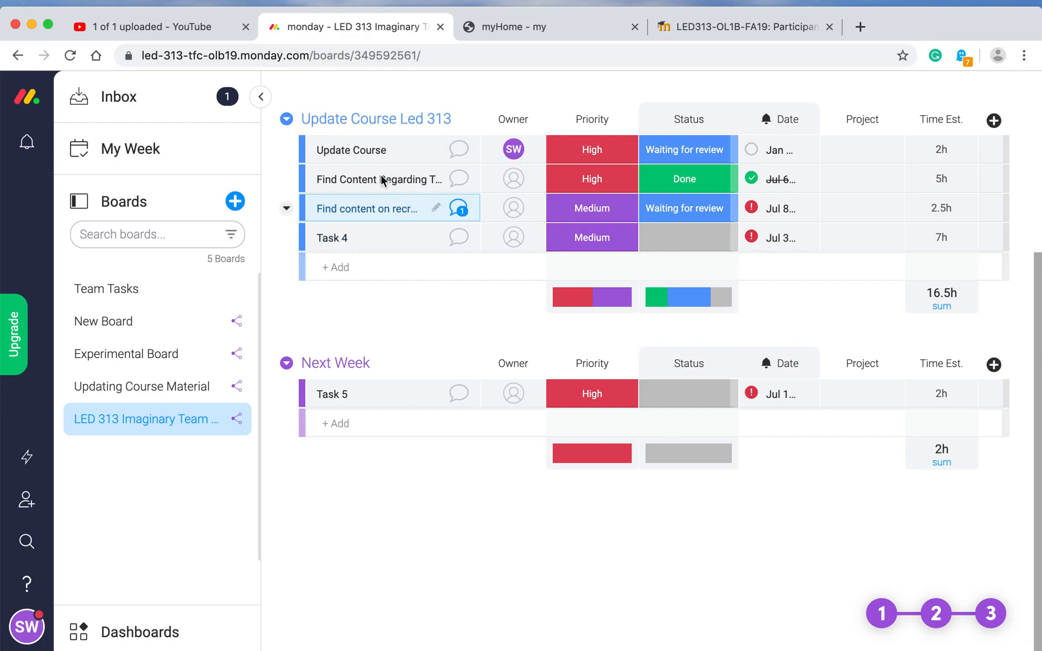
left_click(460, 208)
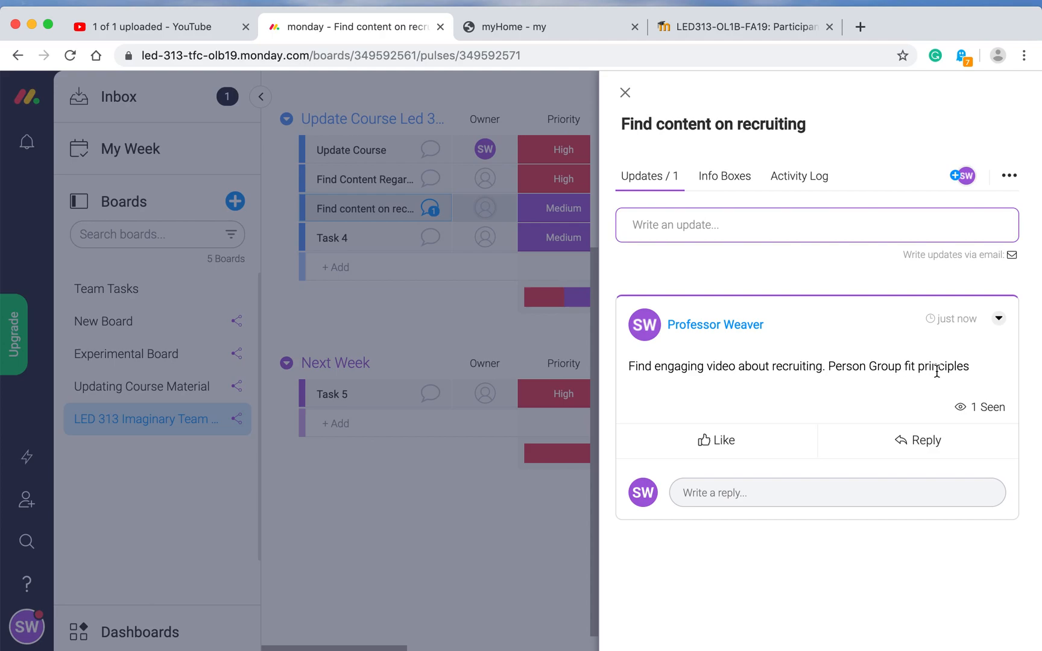
left_click(627, 93)
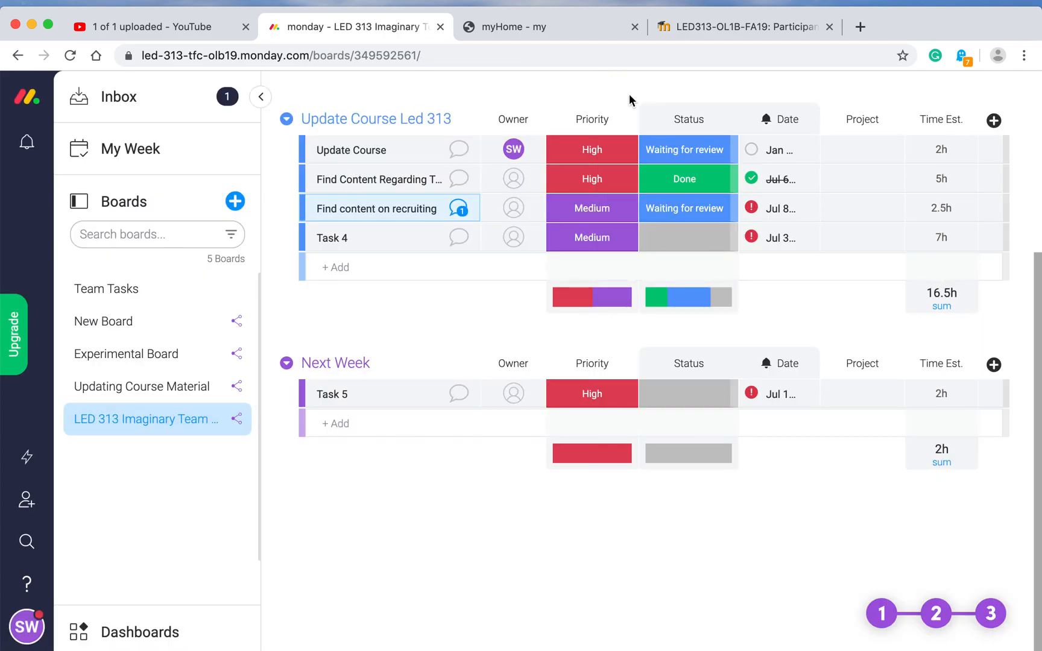
Step: Date Find Content Regarding Team Purpose Nov 5, 2019 and set its status to Working on it
left_click(784, 181)
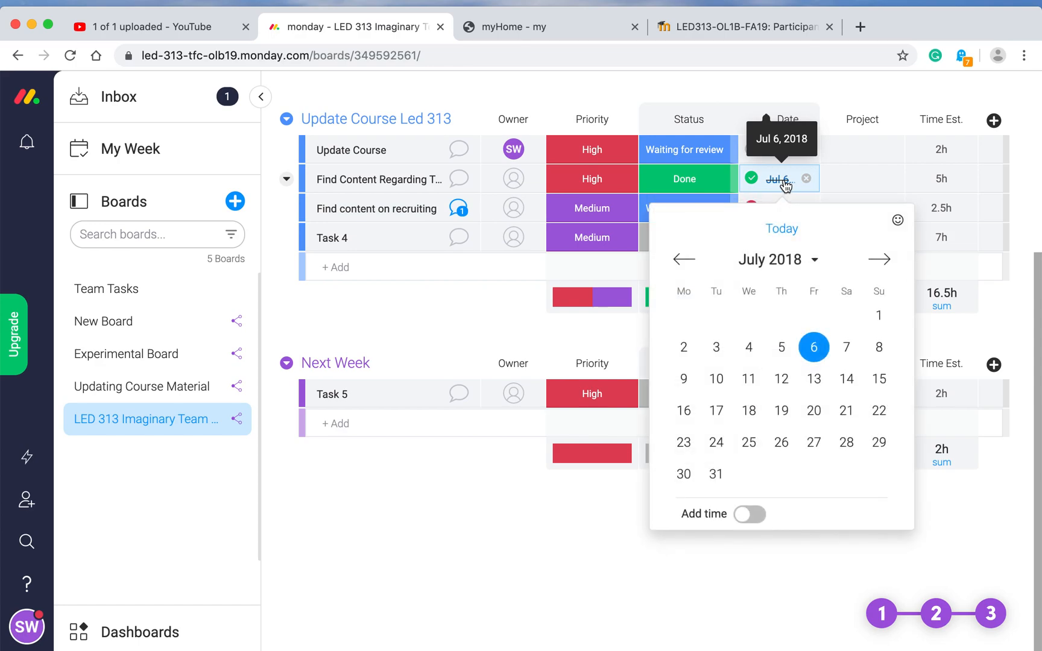
left_click(879, 259)
left_click(880, 260)
left_click(880, 259)
left_click(880, 260)
left_click(881, 260)
left_click(880, 260)
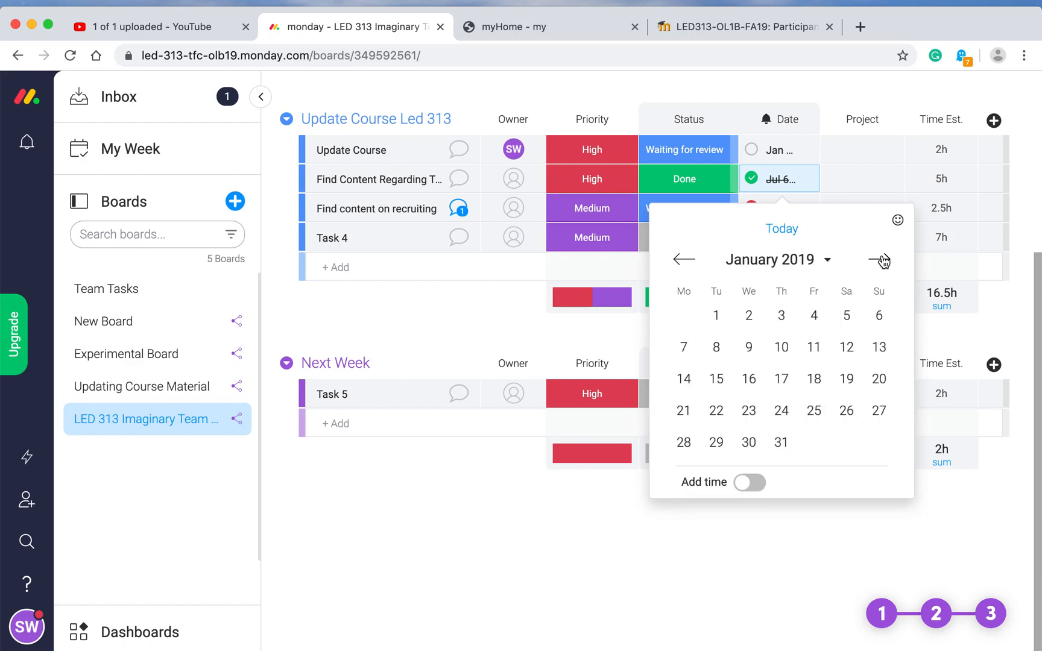
left_click(881, 260)
left_click(880, 260)
left_click(881, 260)
left_click(881, 260)
left_click(882, 260)
left_click(881, 259)
left_click(881, 260)
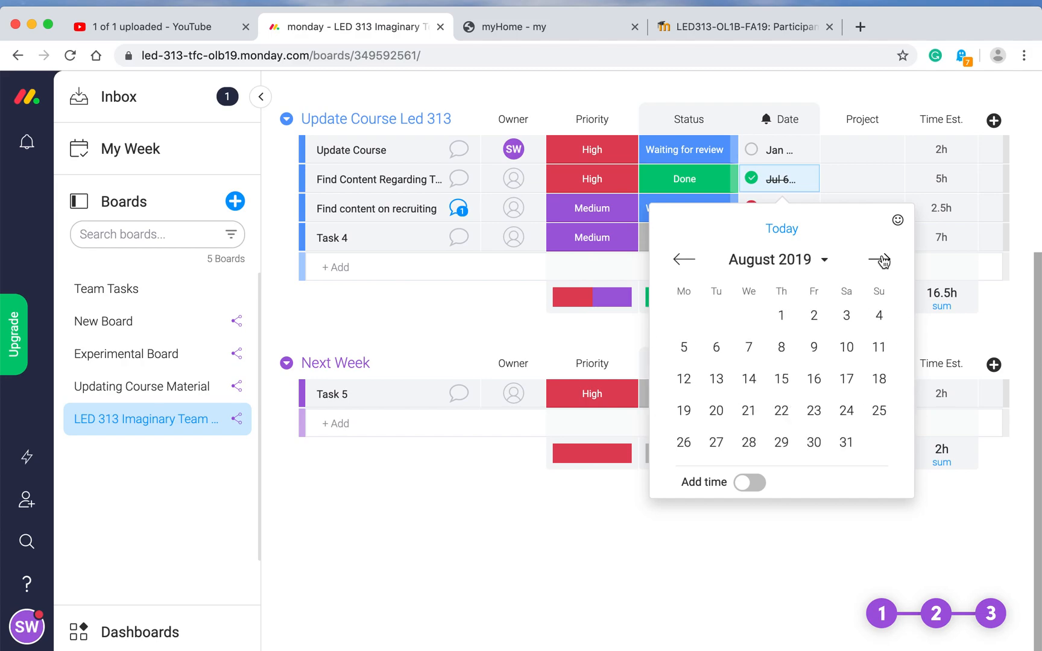
left_click(881, 260)
left_click(881, 260)
left_click(882, 260)
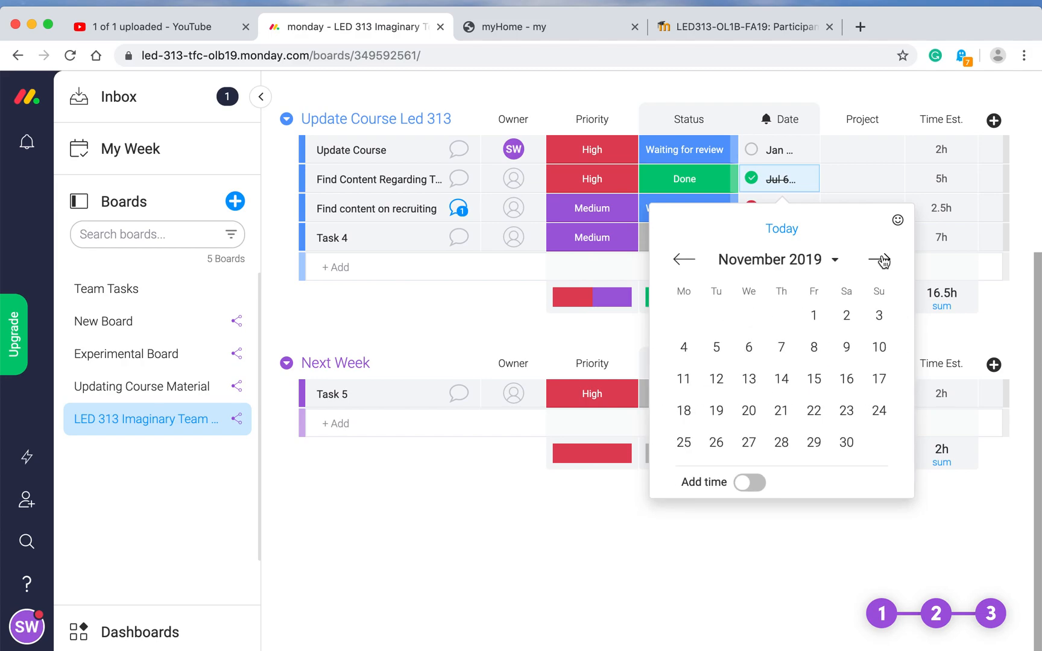
left_click(717, 350)
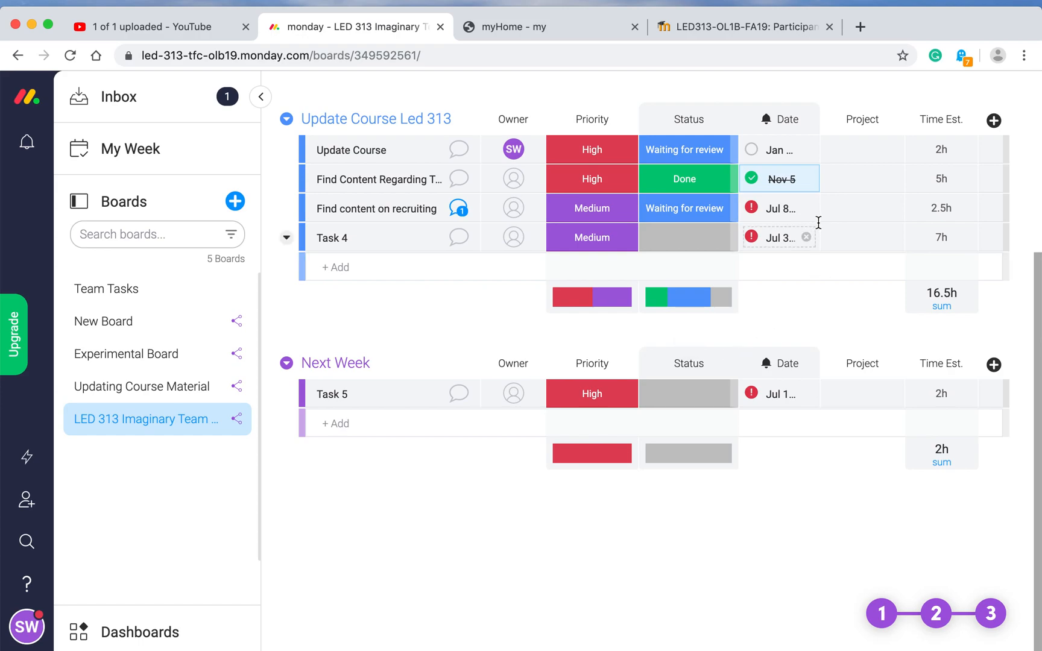
left_click(701, 182)
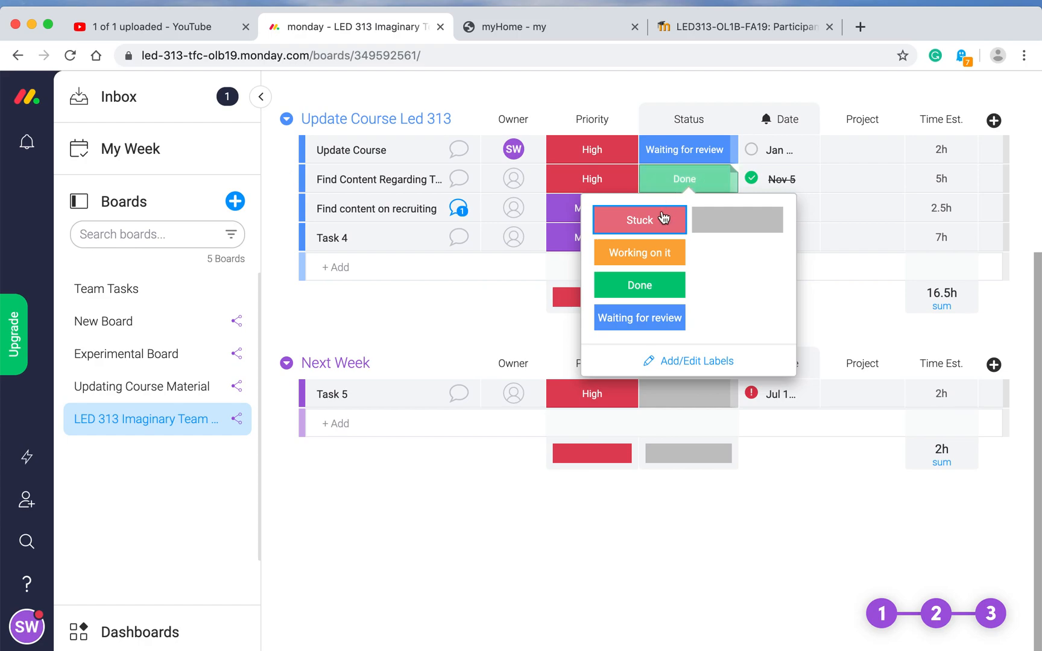
left_click(654, 253)
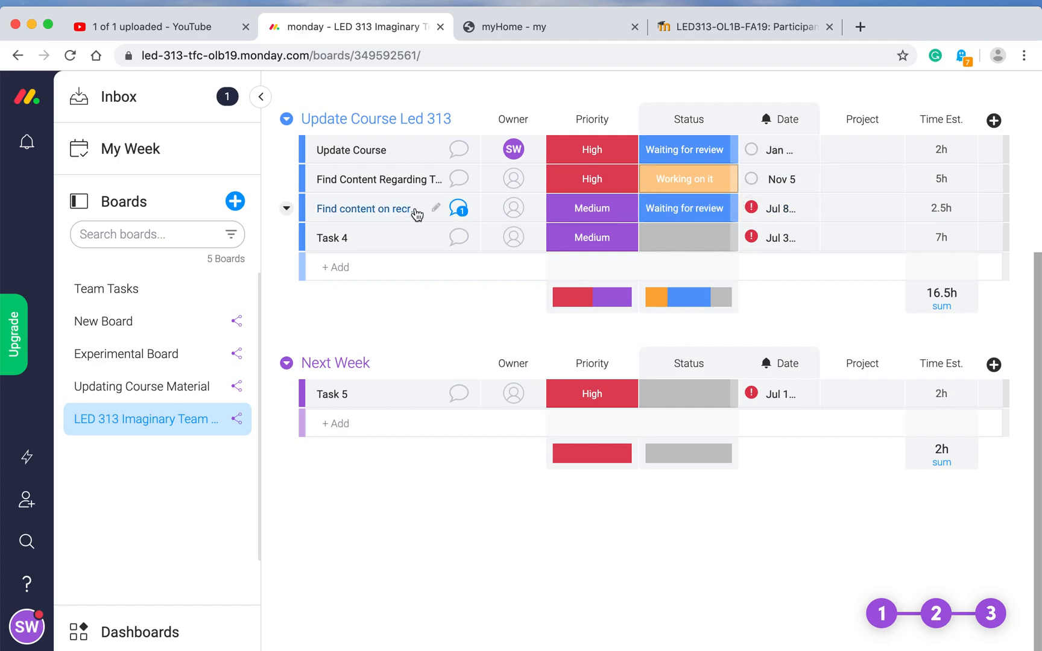
Step: Move Find content on recruiting's date from Jul 8 to November 5, 2019
left_click(791, 211)
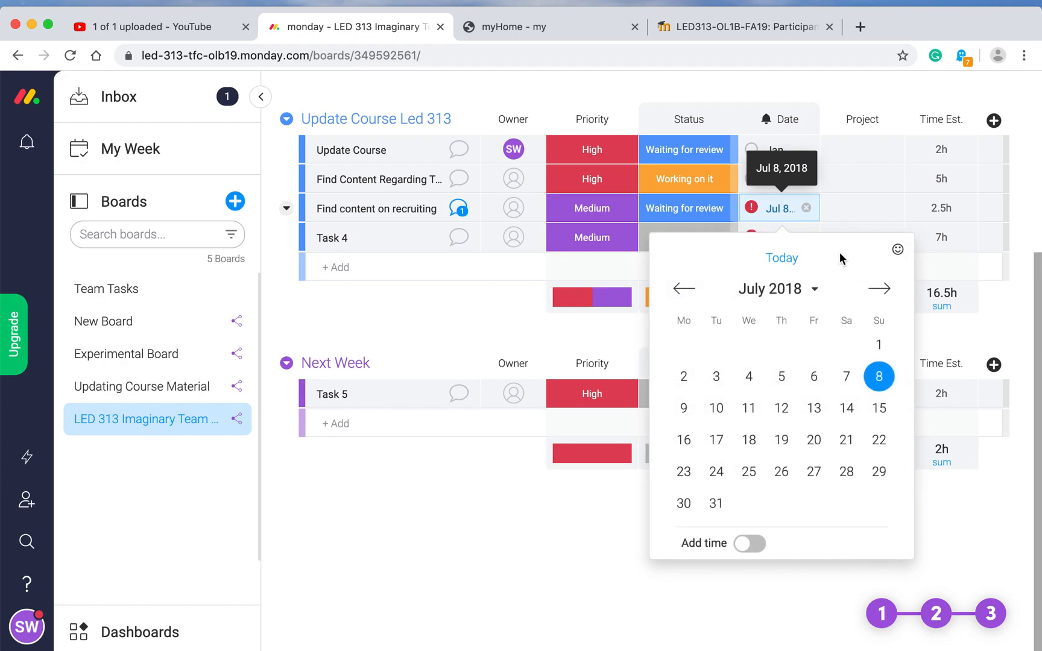
left_click(880, 289)
left_click(882, 290)
left_click(883, 291)
left_click(883, 290)
left_click(883, 291)
left_click(883, 290)
left_click(883, 290)
left_click(883, 291)
left_click(882, 291)
left_click(883, 290)
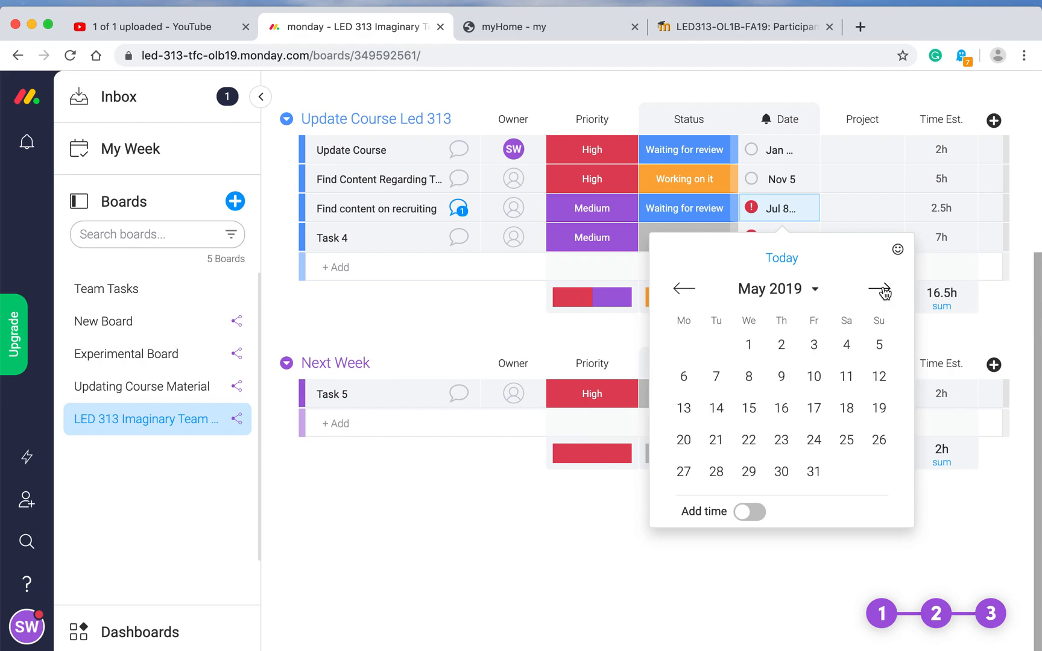
left_click(882, 290)
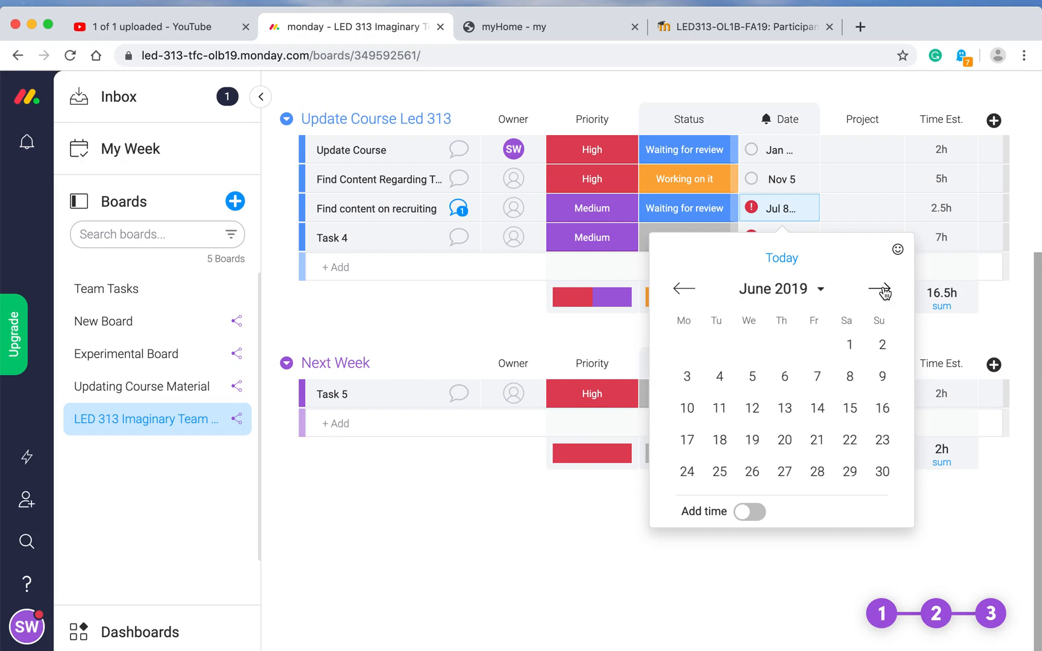
left_click(883, 291)
left_click(883, 290)
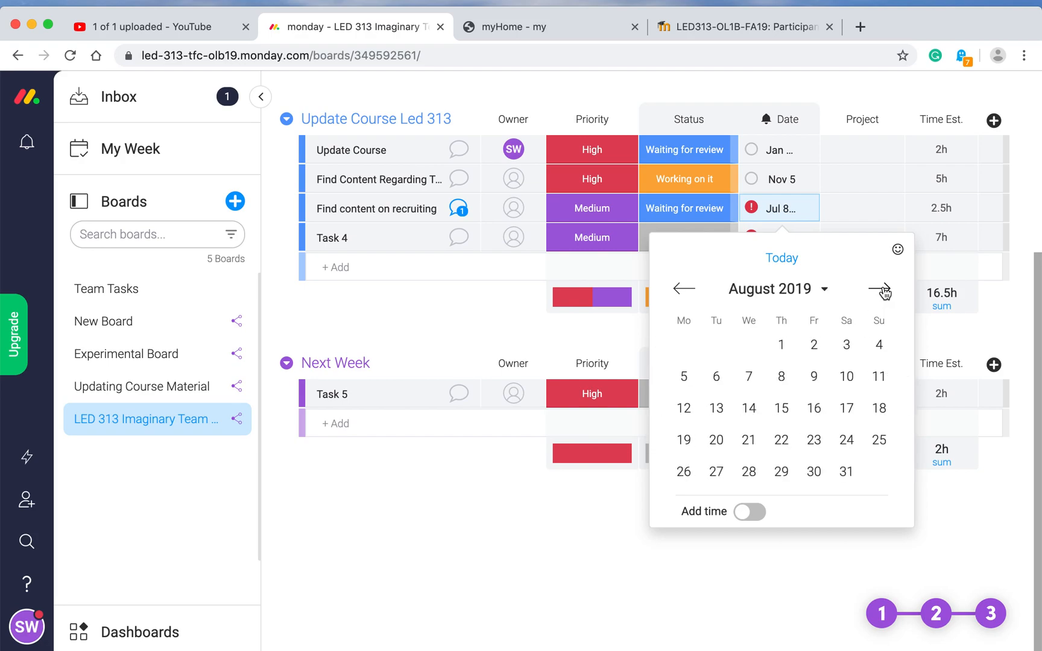
left_click(882, 291)
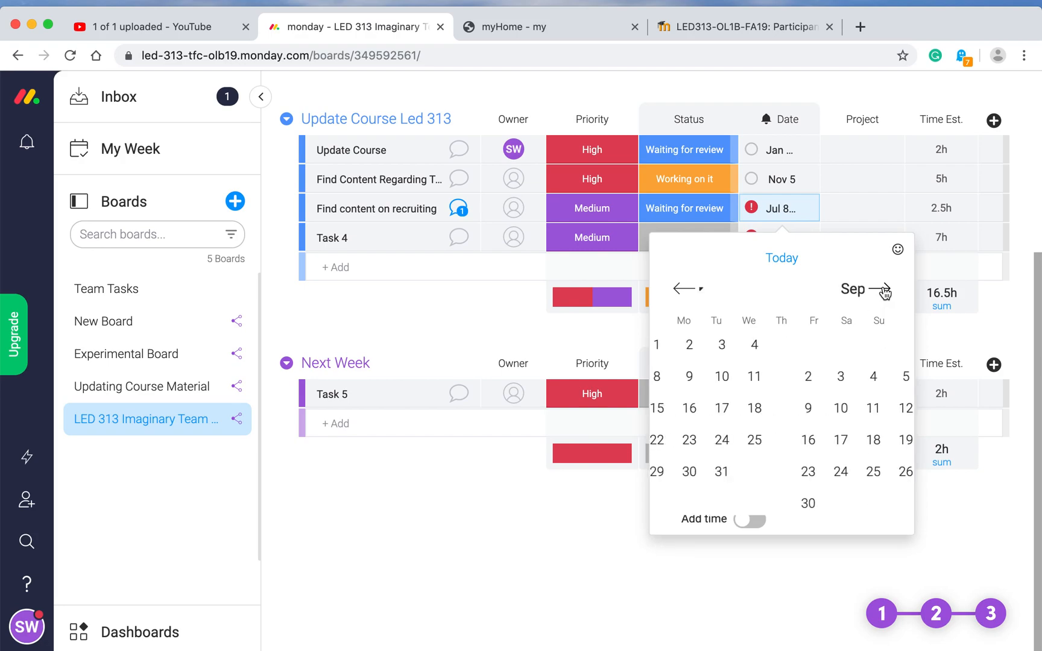
left_click(884, 292)
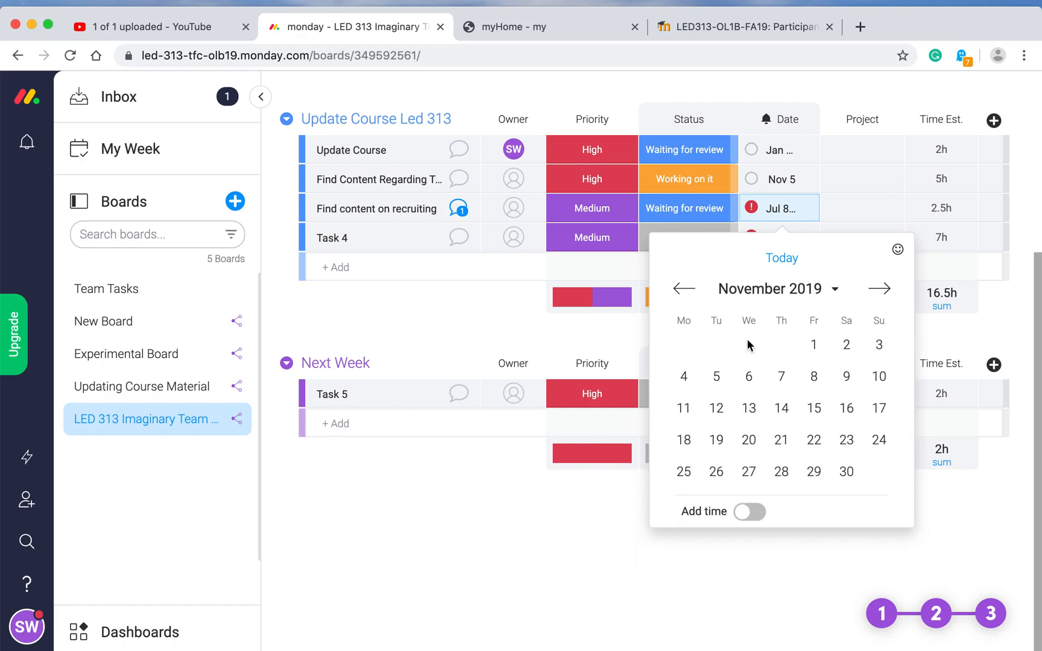
left_click(716, 377)
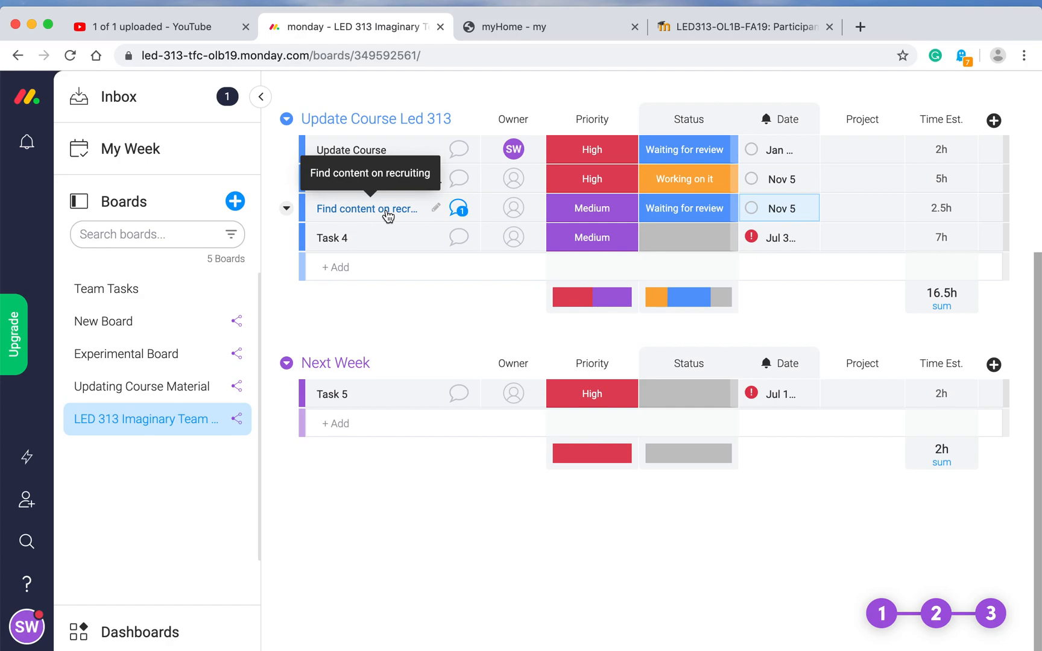
Step: Rename Task 4 to 'narrate PPT' and view its item details
left_click(360, 241)
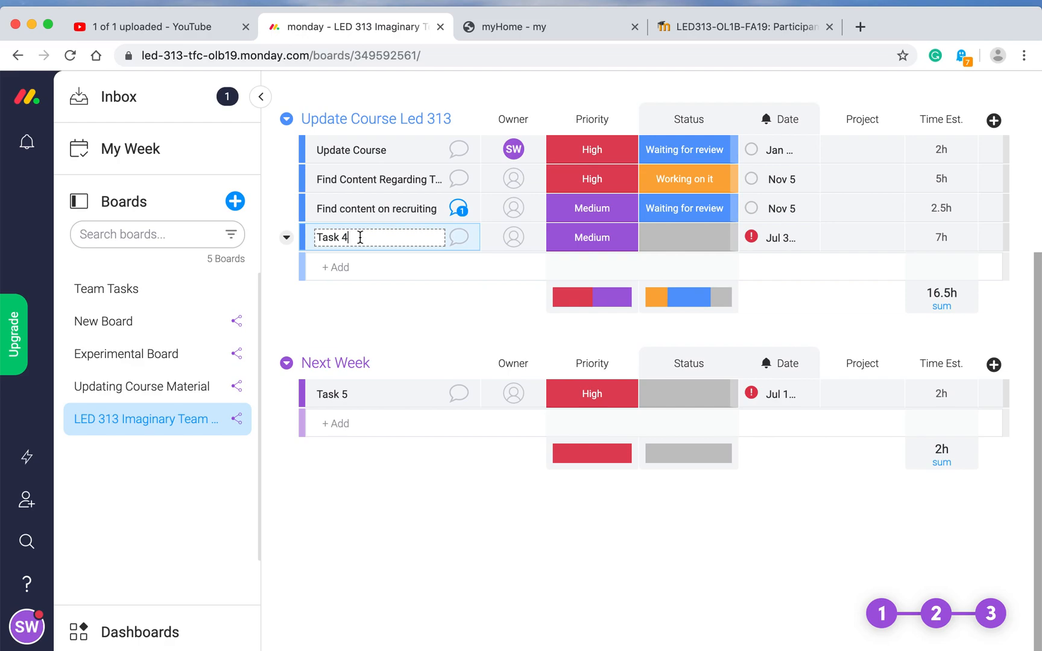
key("BackSpace")
key("BackSpace")
key("BackSpace")
key("BackSpace")
key("BackSpace")
key("BackSpace")
type("narrate PPT")
key("Return")
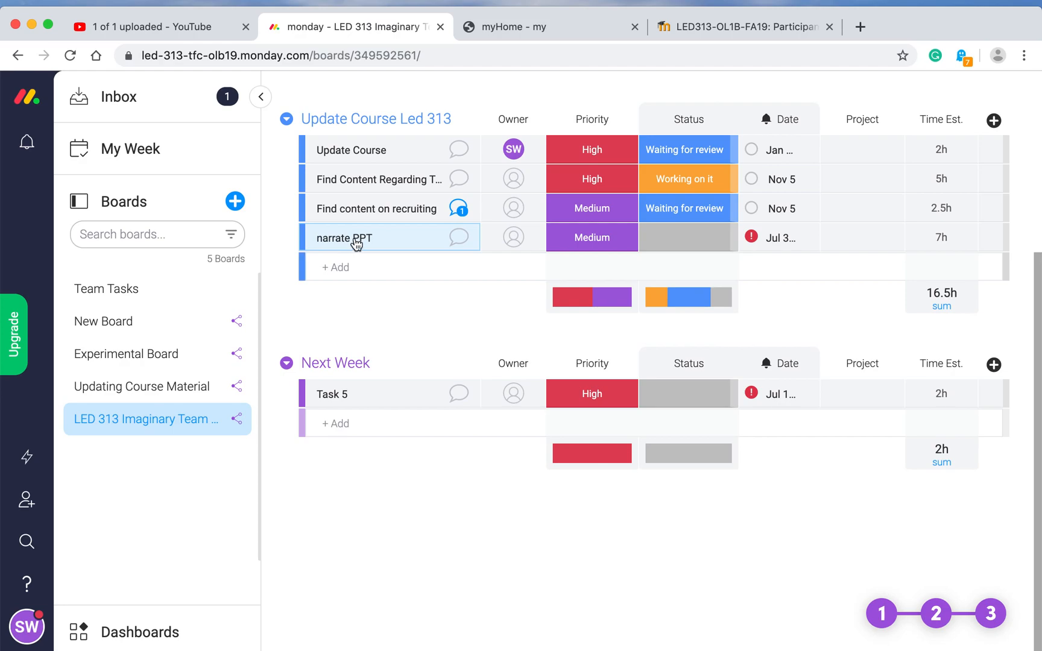
left_click(332, 246)
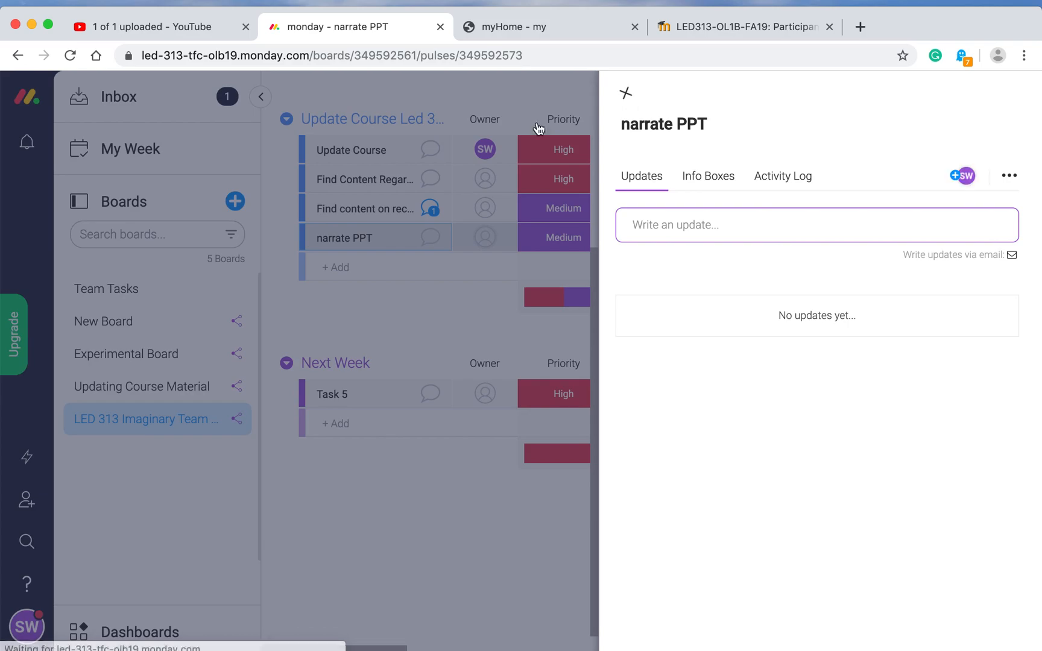
left_click(539, 129)
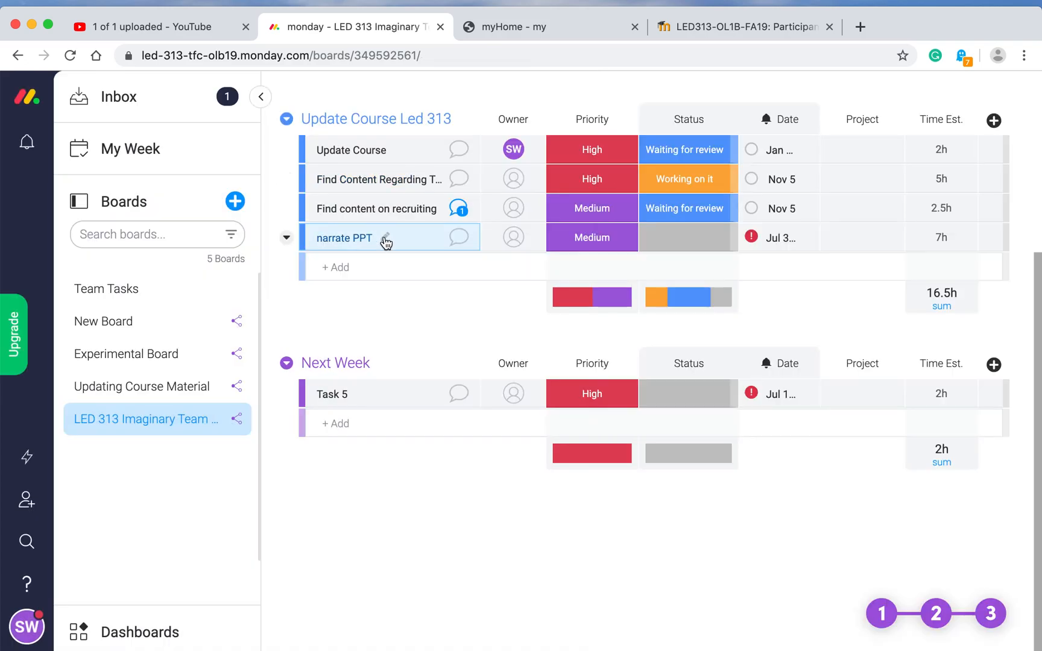
Step: Capitalise the task name to 'Narrate PPT'
left_click(353, 241)
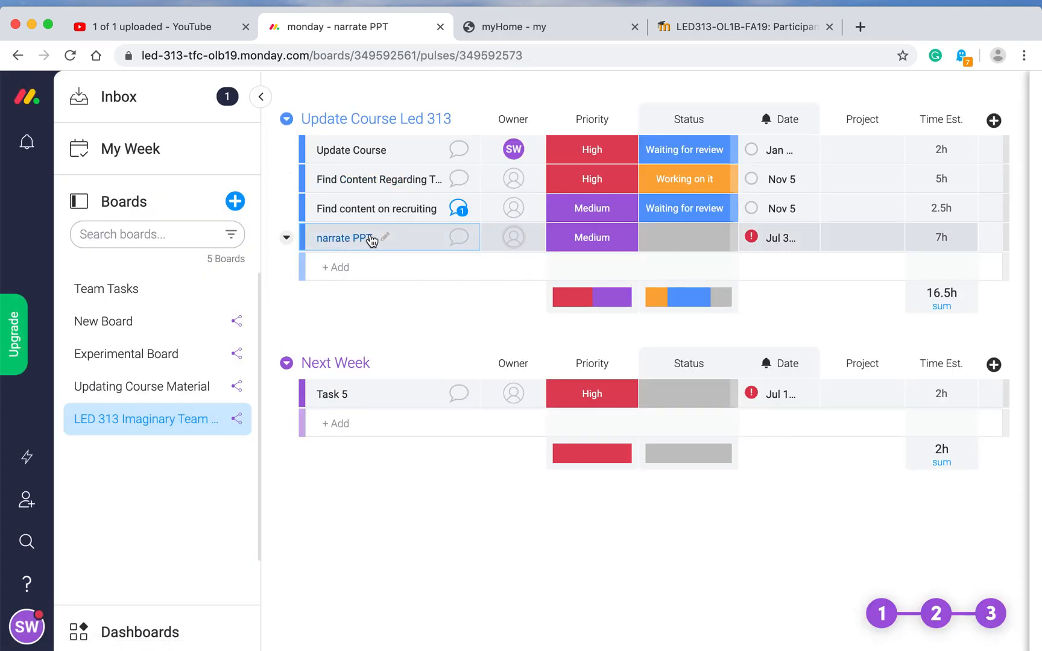
left_click(385, 240)
left_click(324, 236)
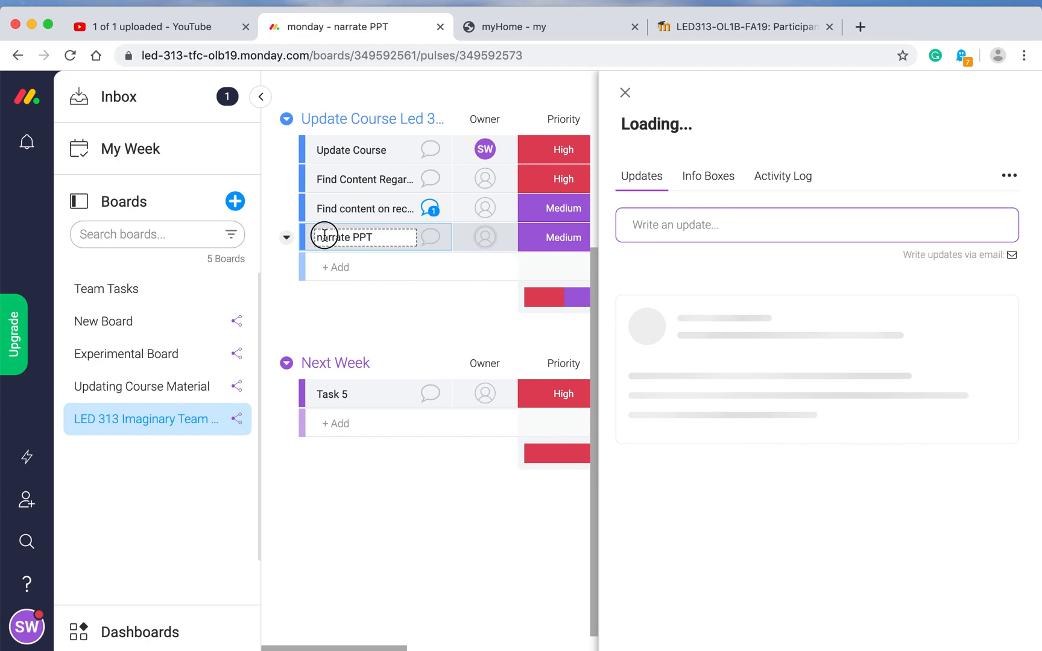
key("BackSpace")
type("N")
left_click(391, 237)
key("Return")
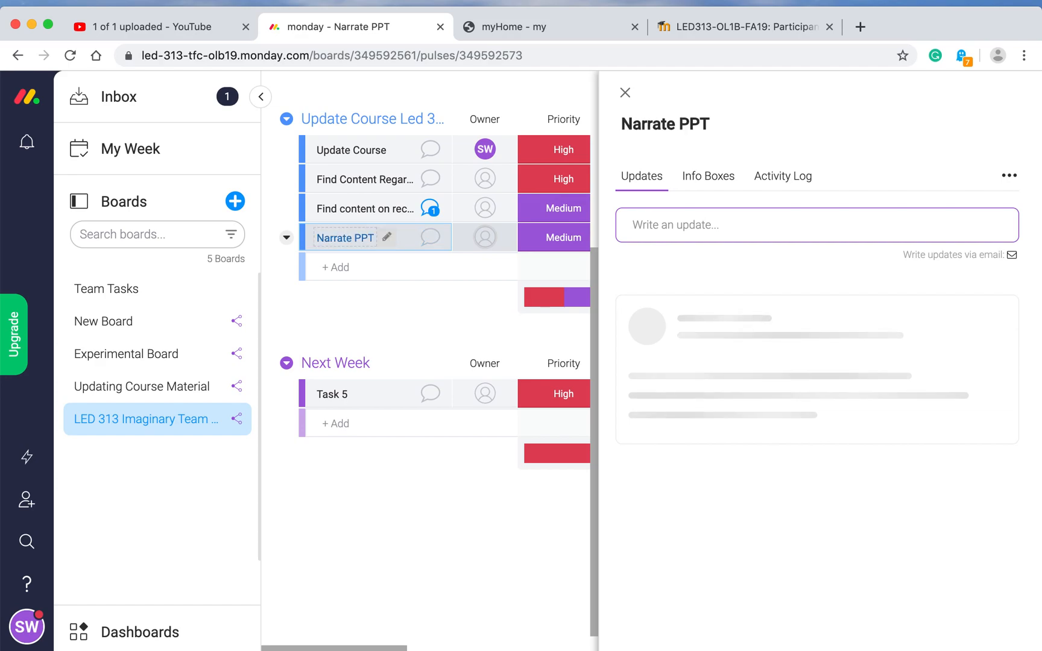
Step: Post an update on Narrate PPT asking a teammate to narrate the PPT and submit it to a colleague for editing
left_click(430, 239)
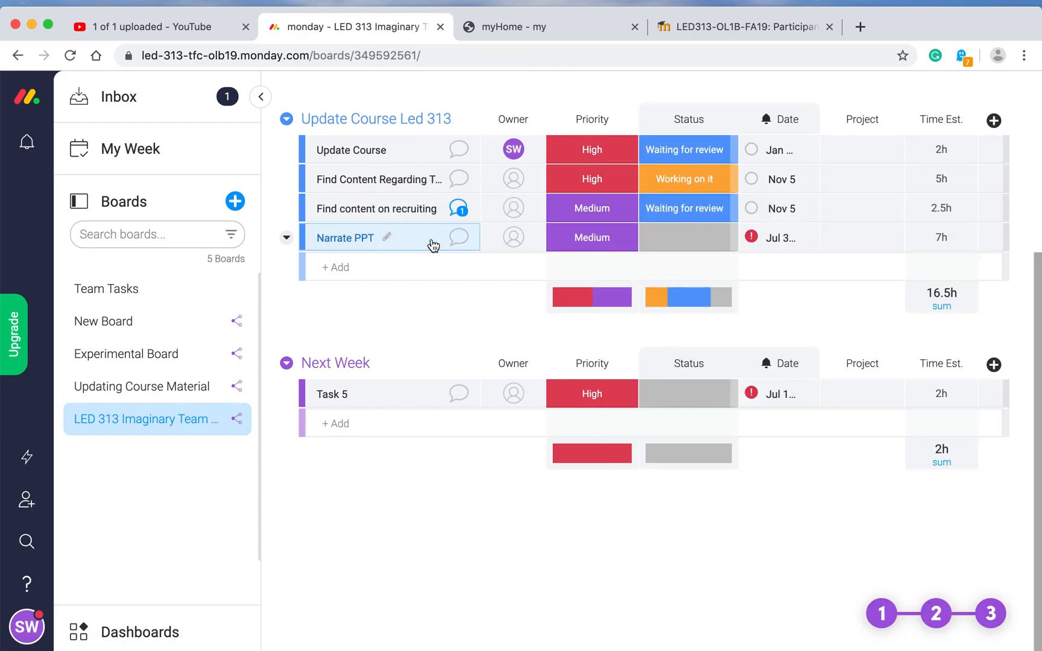
left_click(459, 239)
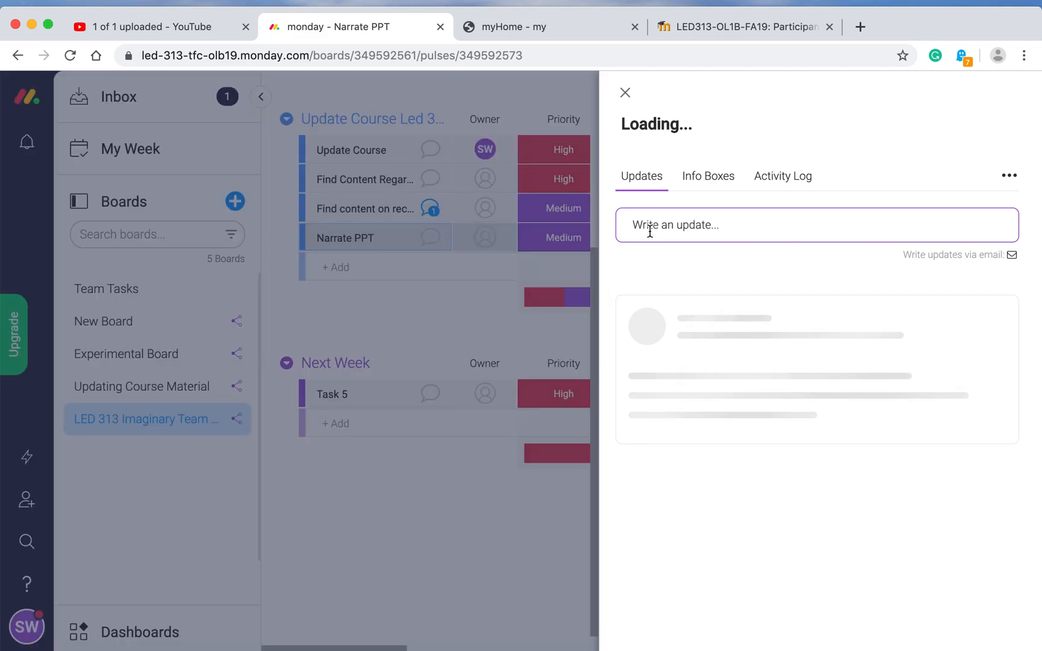
left_click(649, 231)
type("Hi Gar")
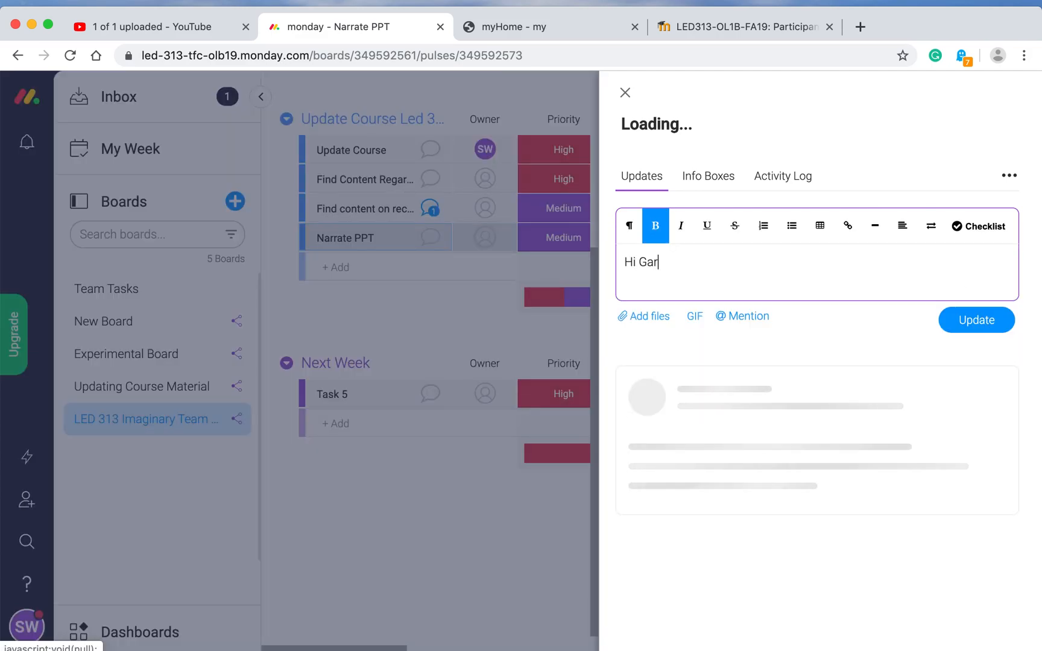
type("y, Pl")
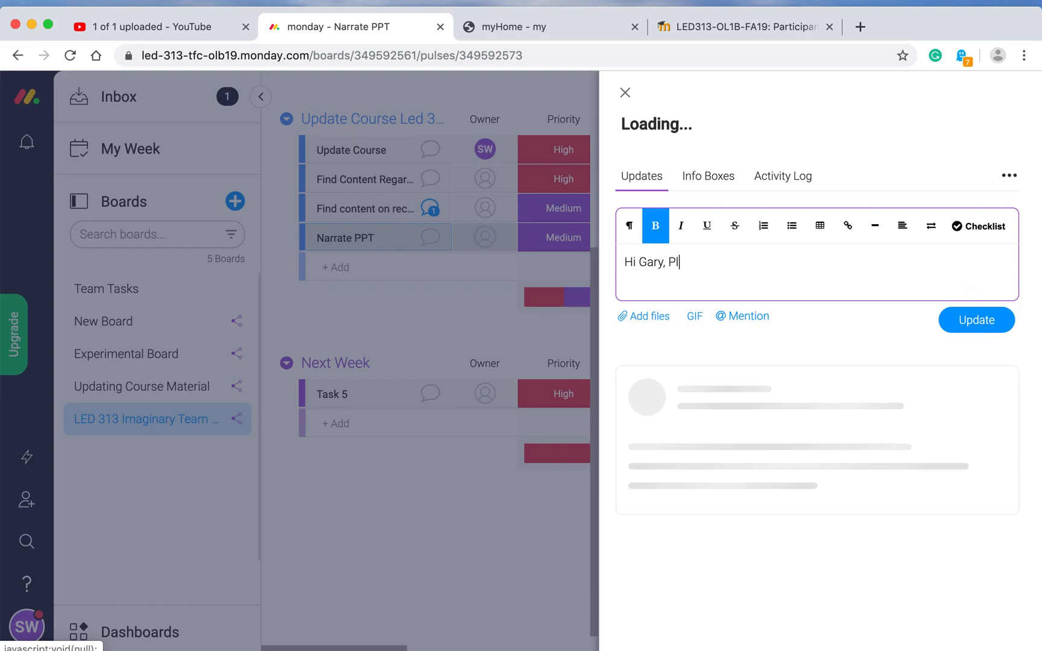
type("ease ed")
key("BackSpace")
key("BackSpace")
type("na")
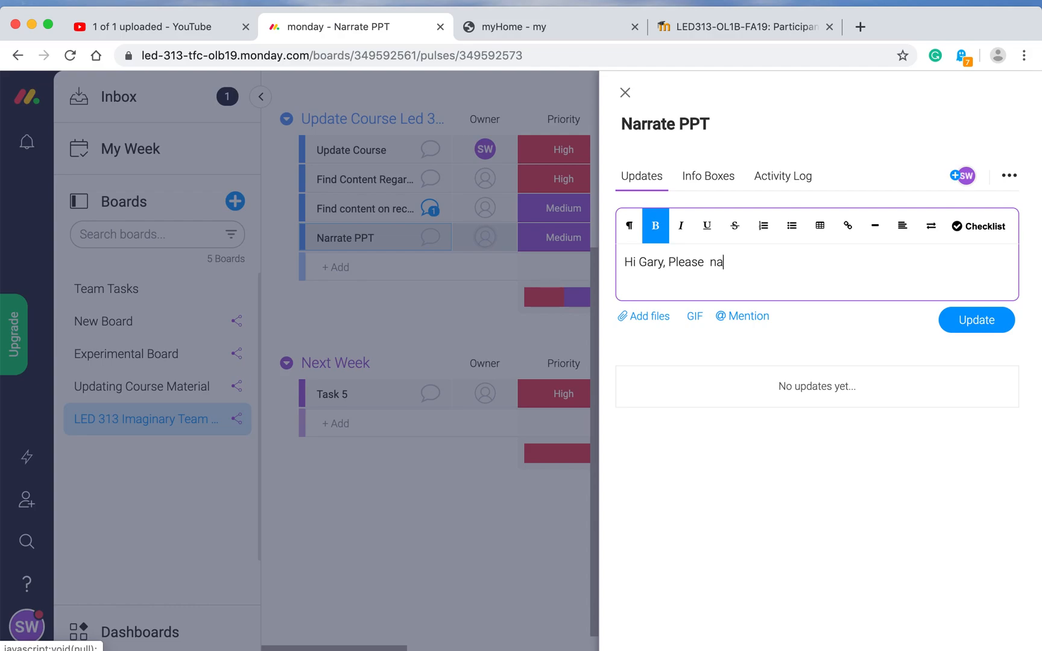
type("rrate PPT and submit ")
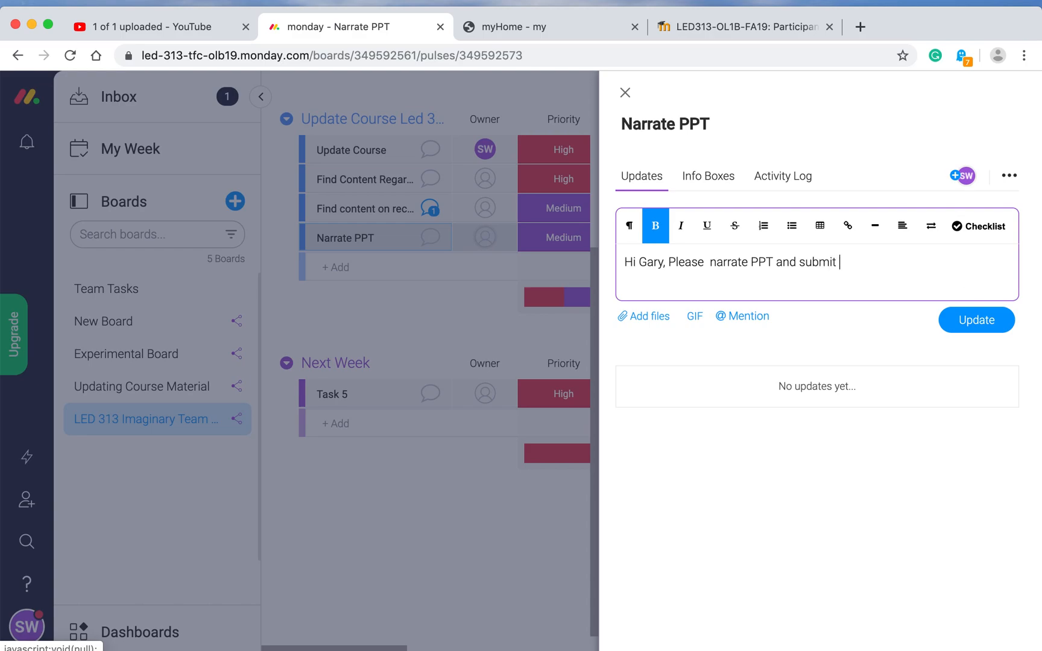
type("to Melissa for editing")
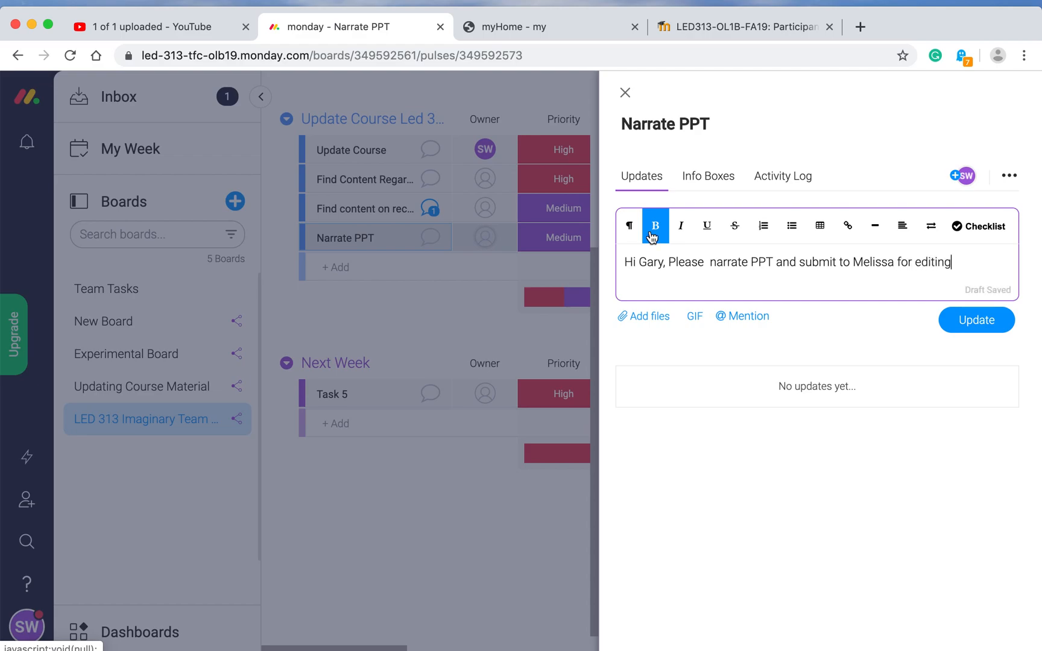
left_click(956, 329)
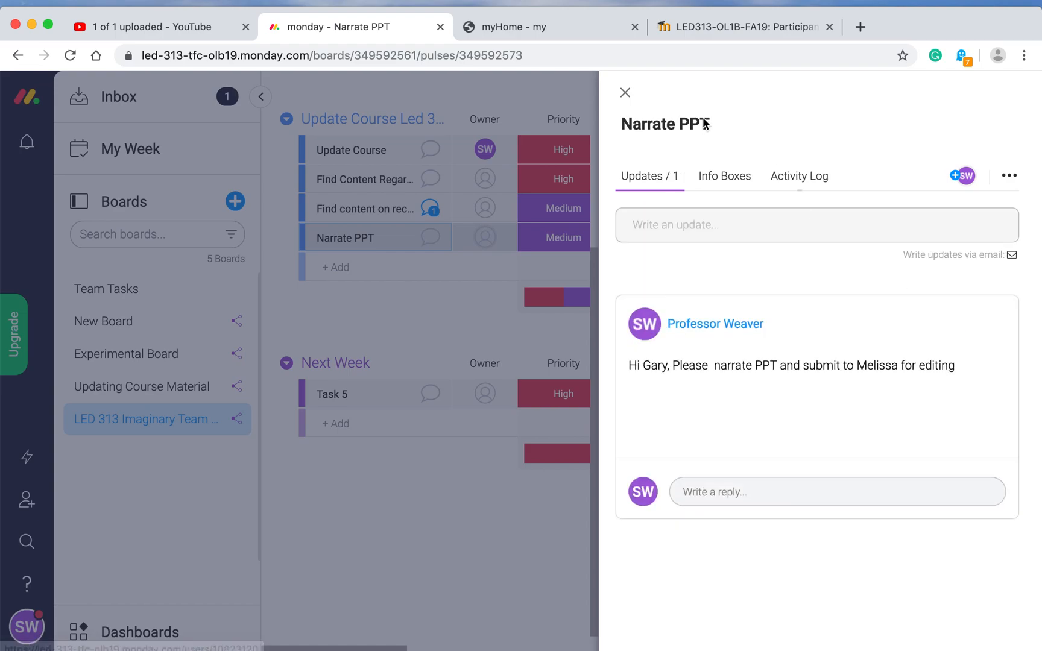
Step: Search for a teammate's name in Narrate PPT's Owner cell
left_click(624, 92)
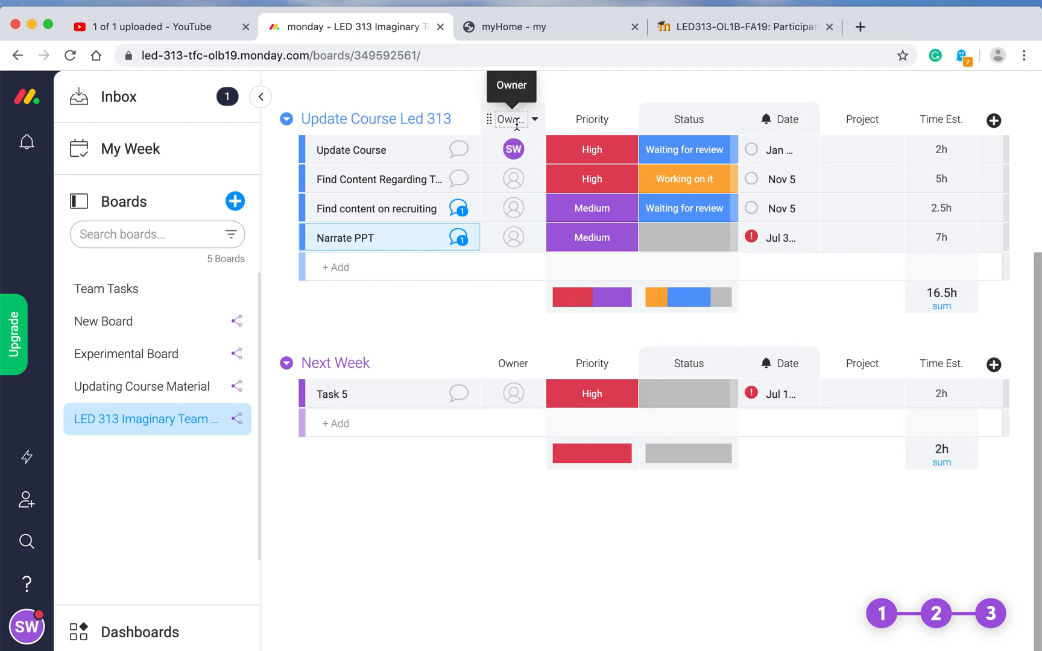
left_click(519, 239)
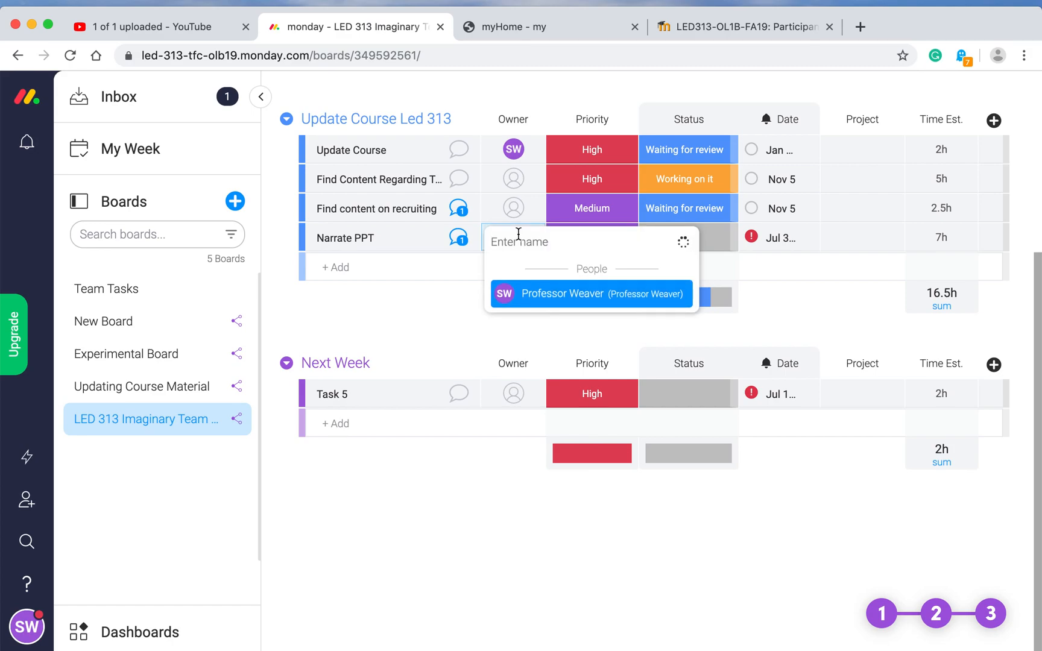
type("Gary")
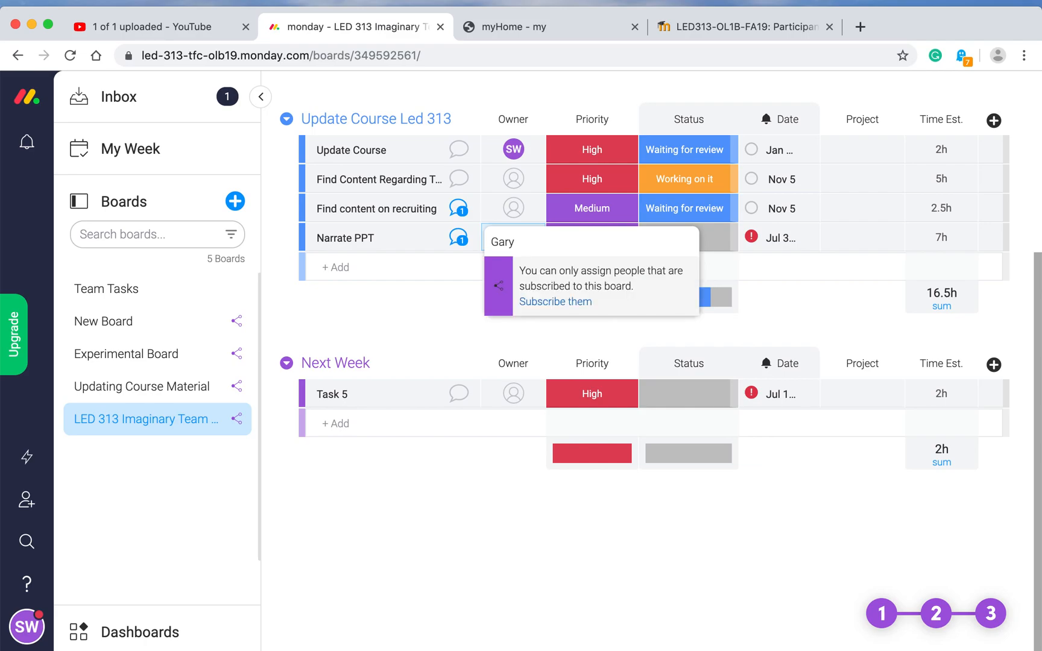
Step: Invite the teammate to the board as a new team member by their e-mail address
left_click(565, 302)
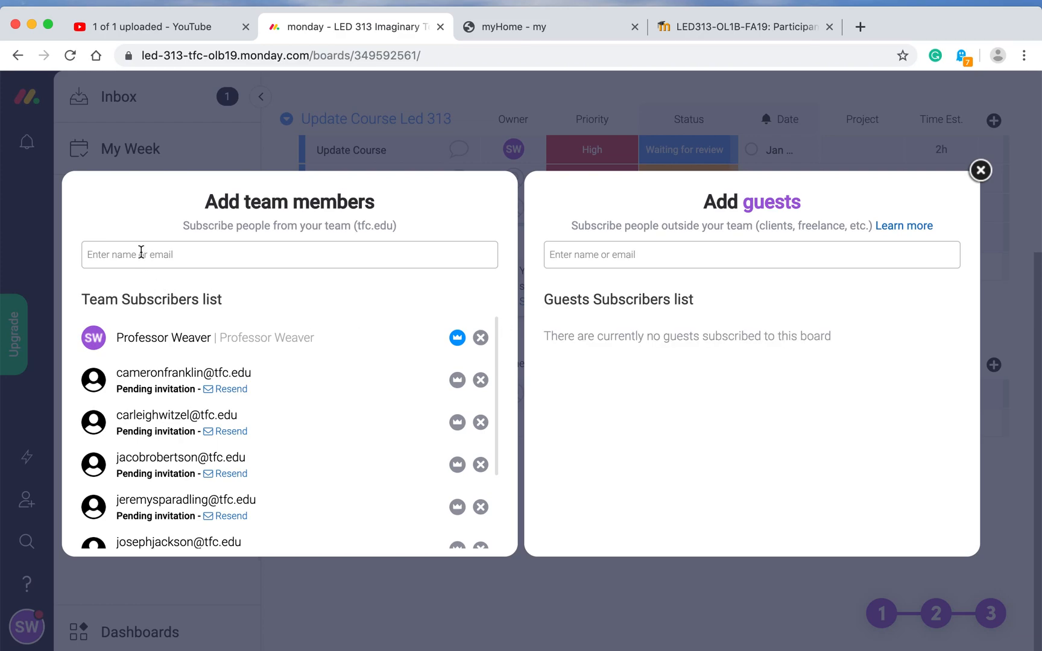
left_click(142, 253)
left_click(141, 253)
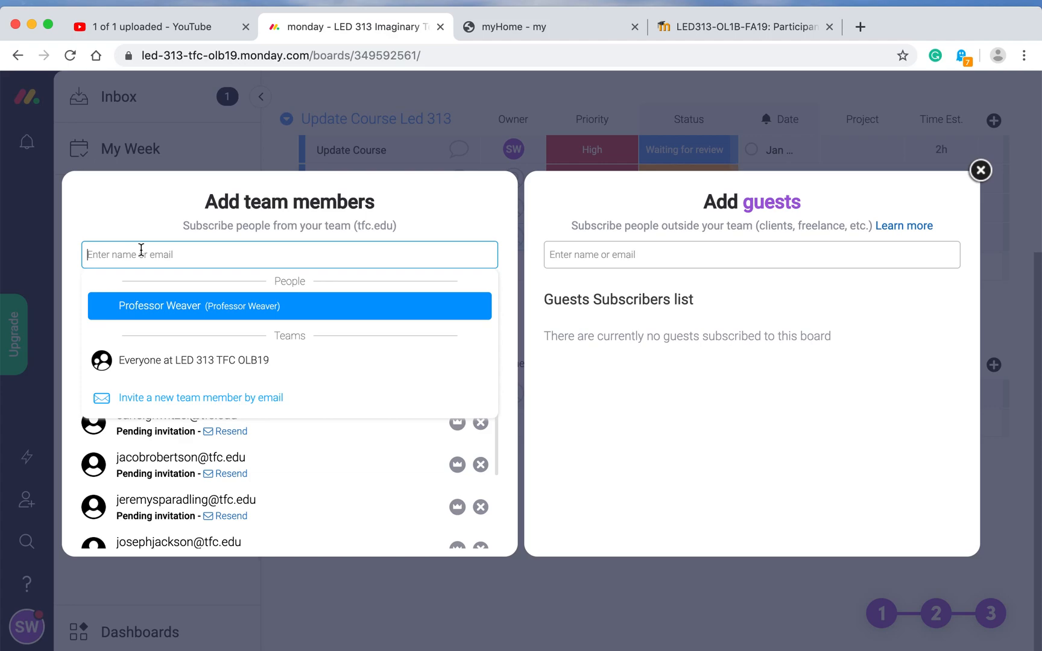
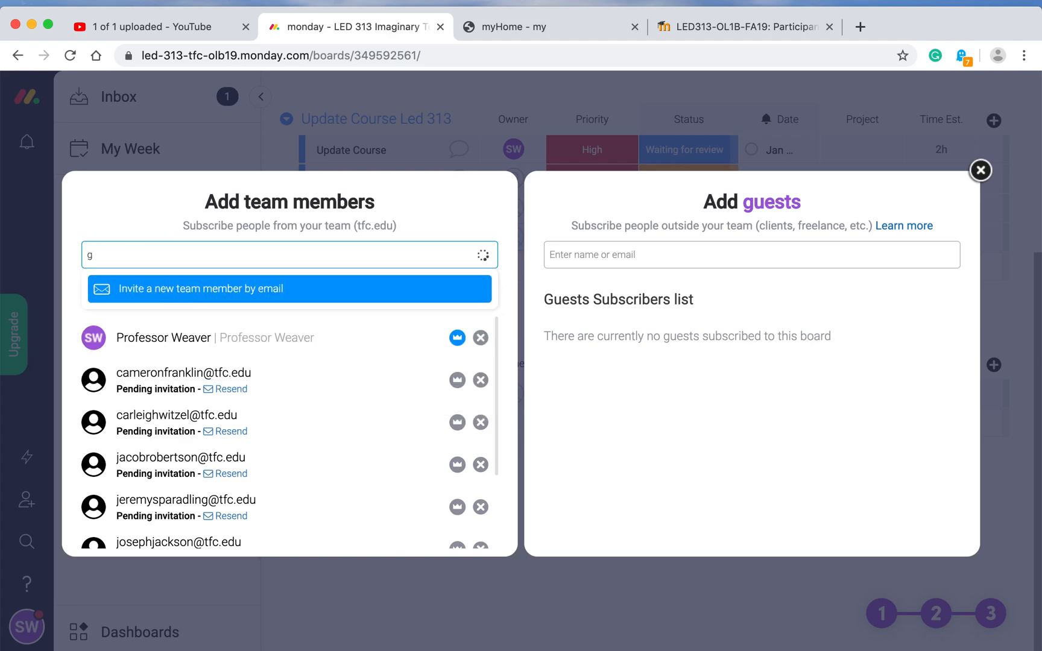
left_click(171, 290)
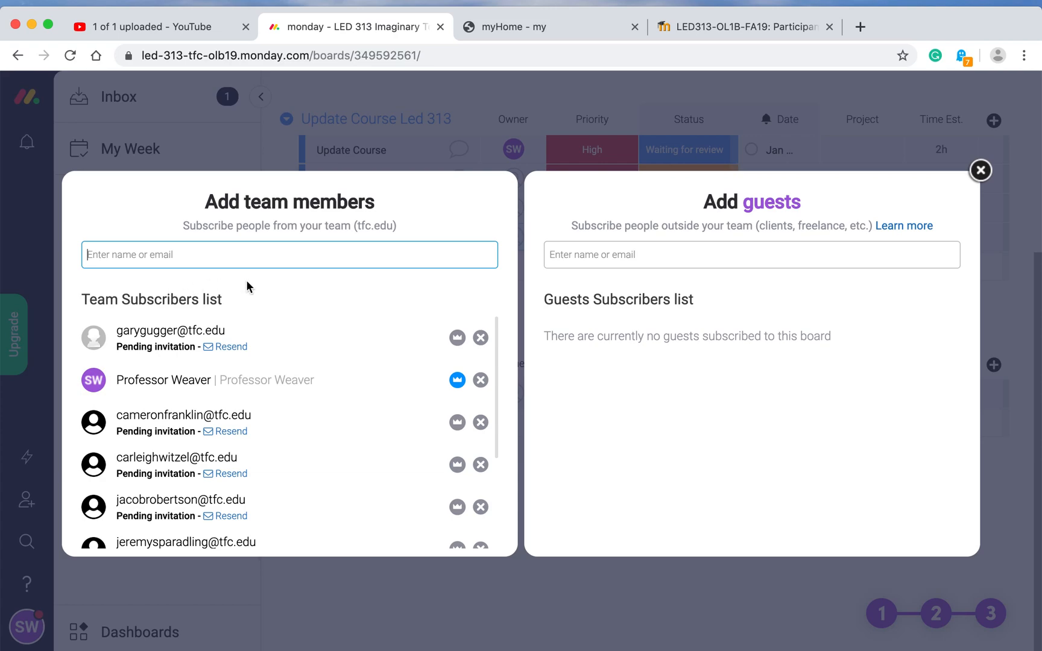
Step: Enter 'Find content about Team Charter' as a new task in Update Course Led 313
left_click(981, 170)
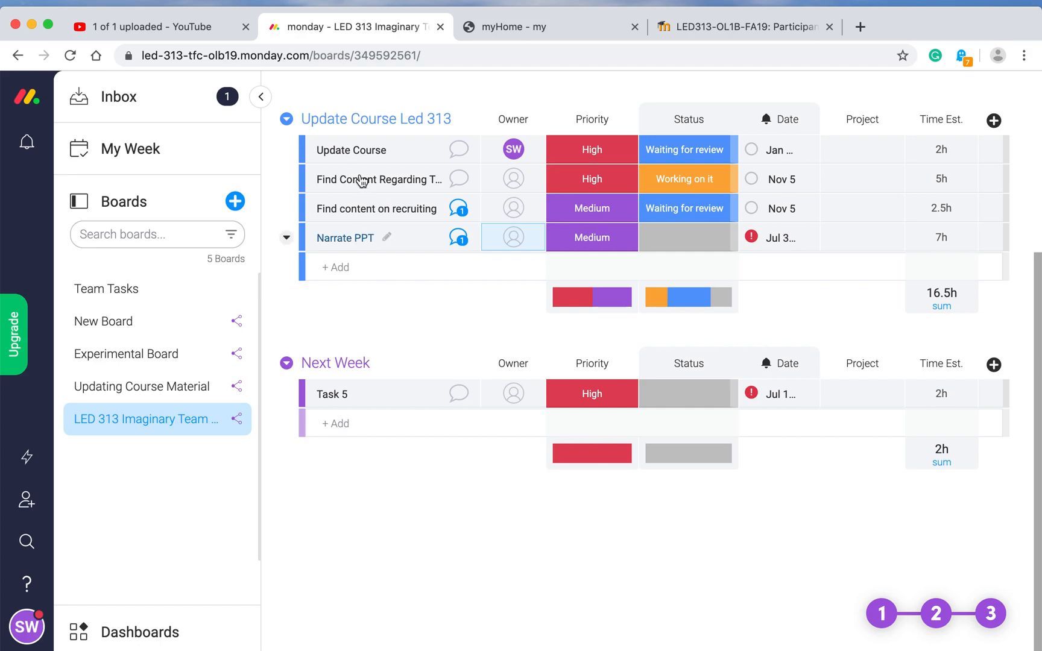
left_click(336, 267)
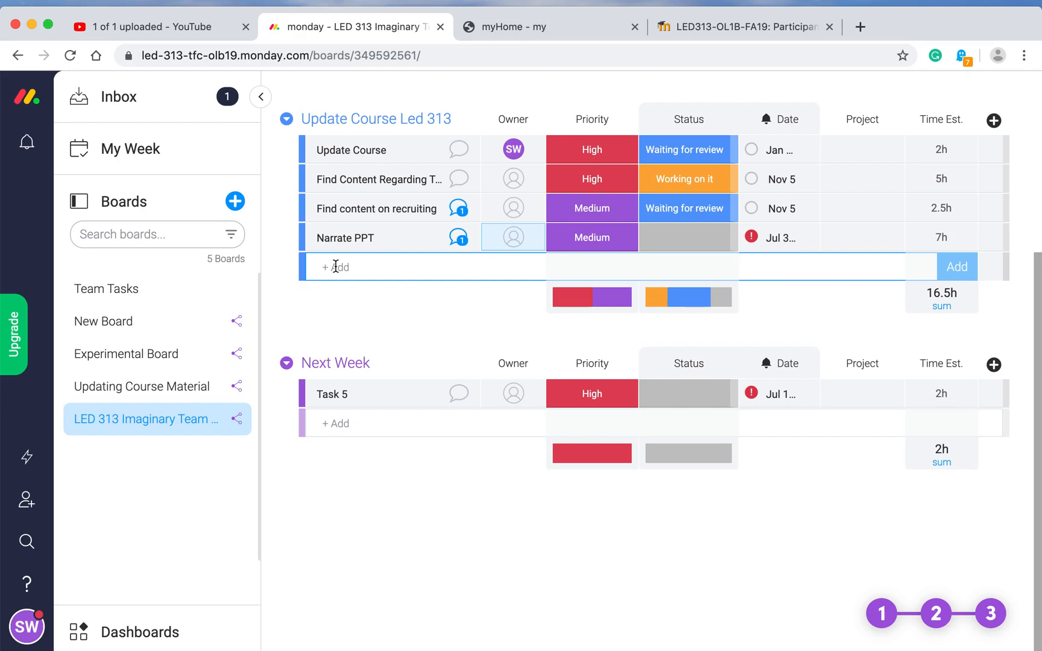
type("Find content about Te")
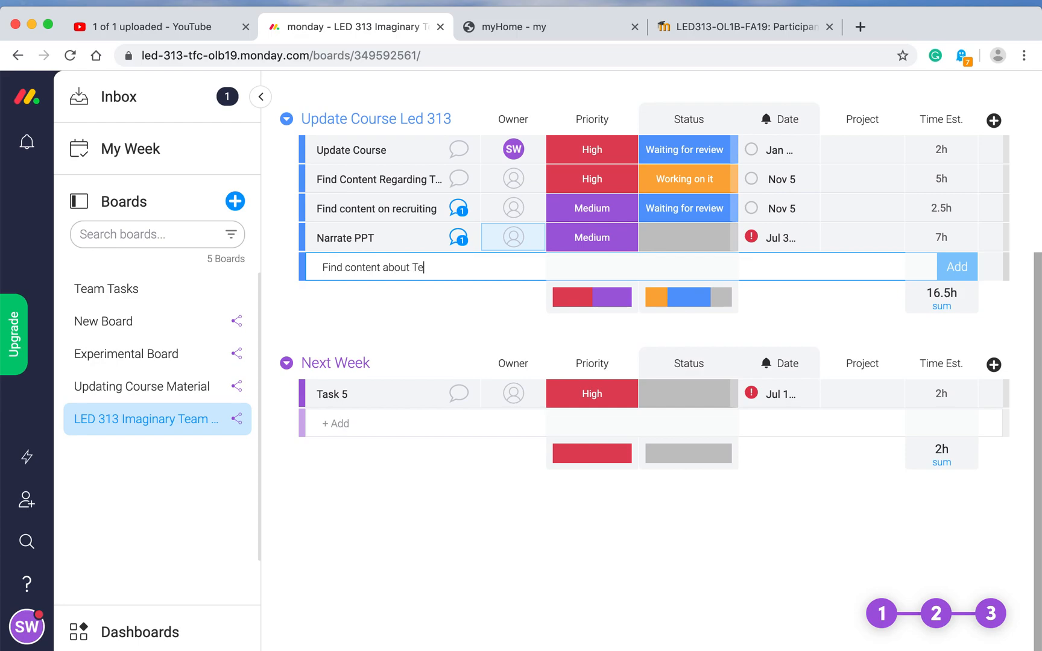
type("am Charter")
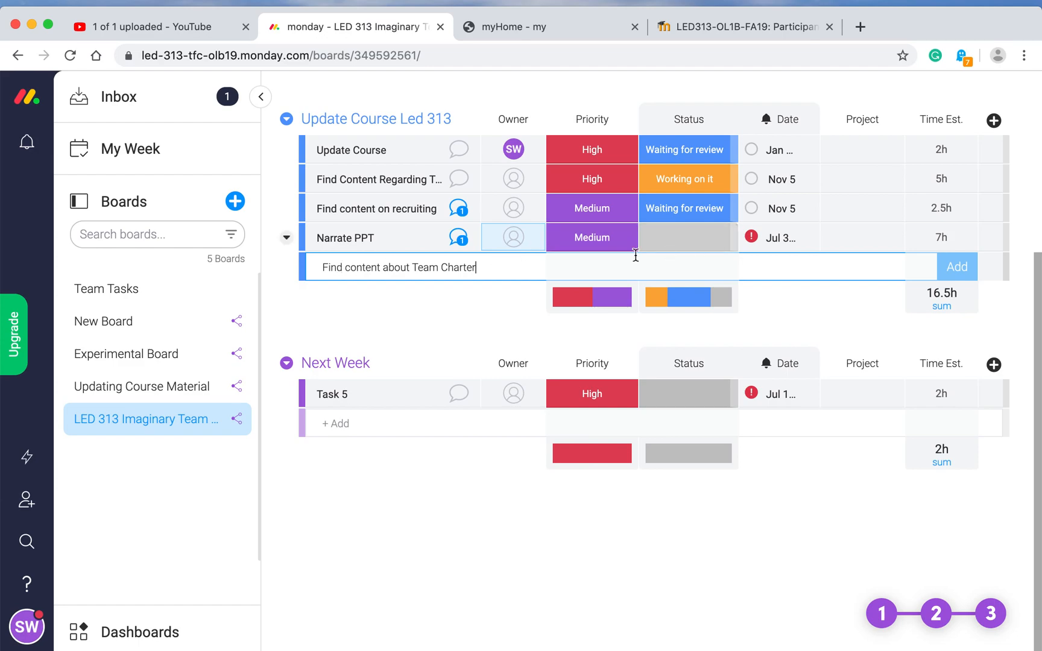
Step: Add the Team Charter task and assign a team member as its owner
left_click(957, 271)
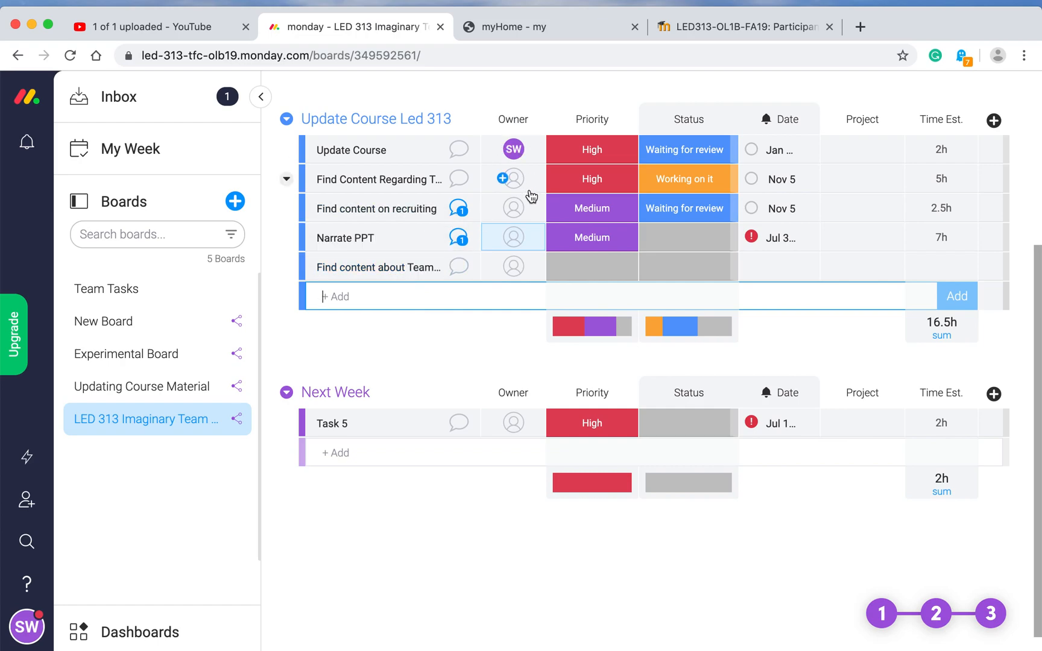
left_click(520, 268)
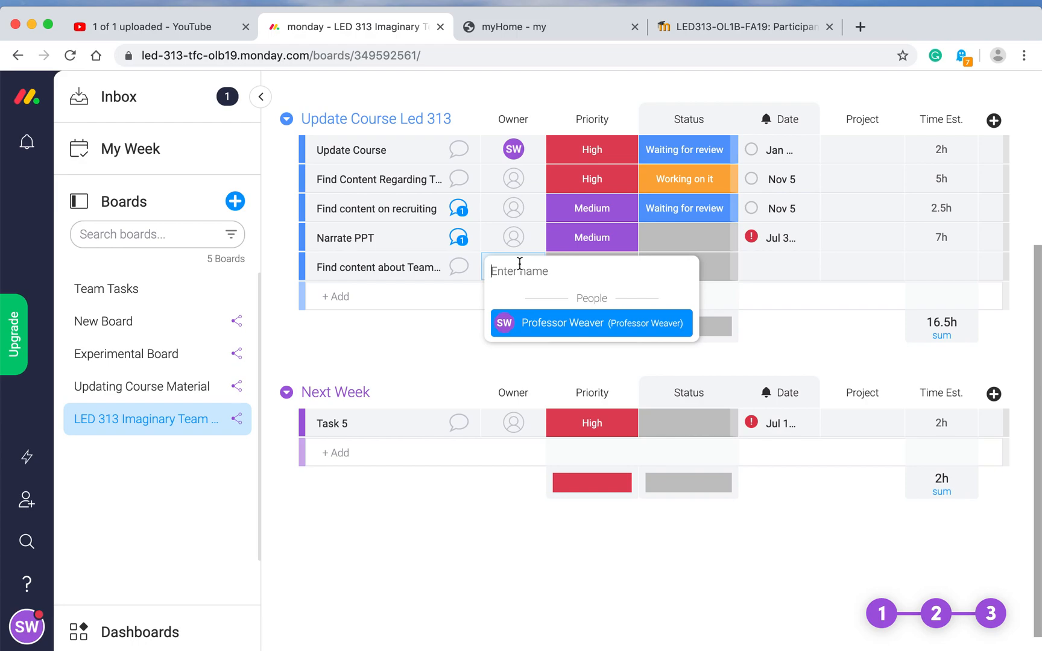
type("Jacob")
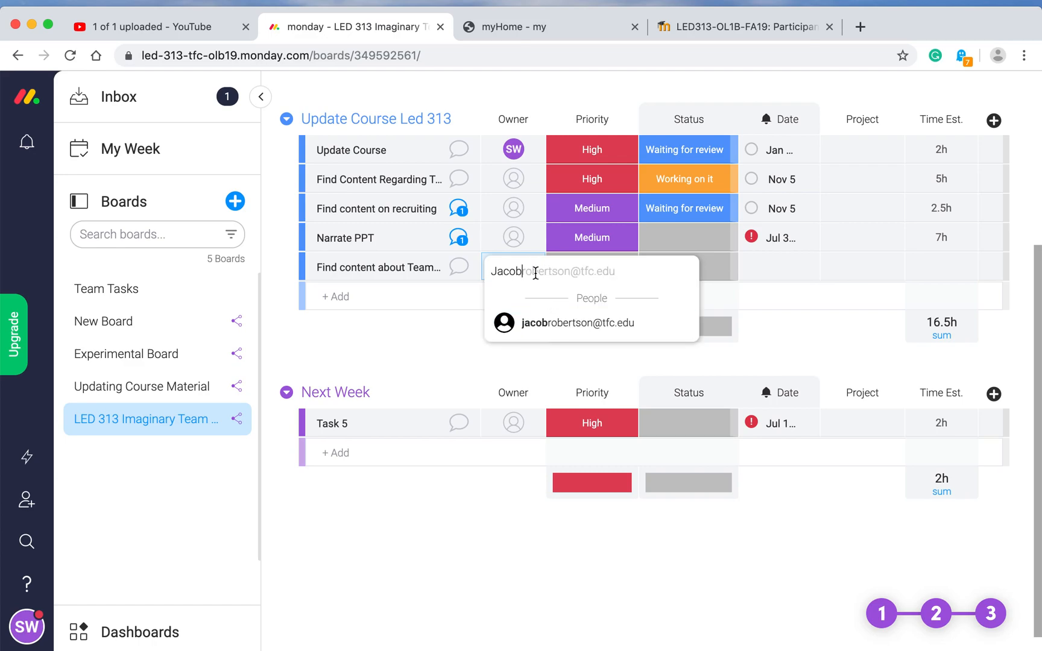
left_click(539, 324)
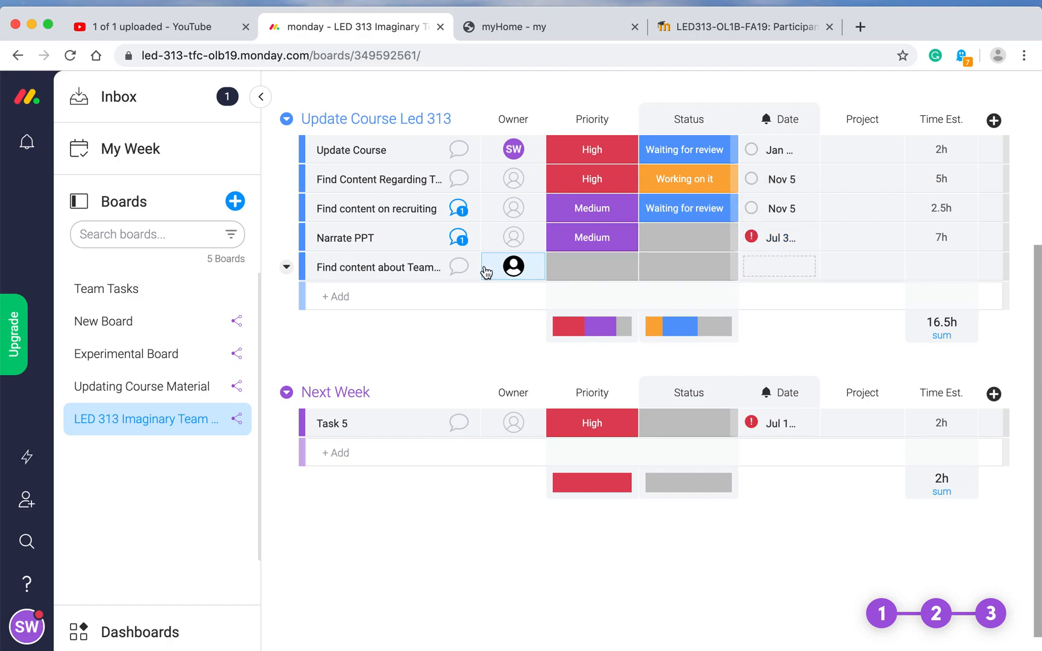
Step: Change Narrate PPT's date from Jul 3 to November 5, 2019
left_click(786, 239)
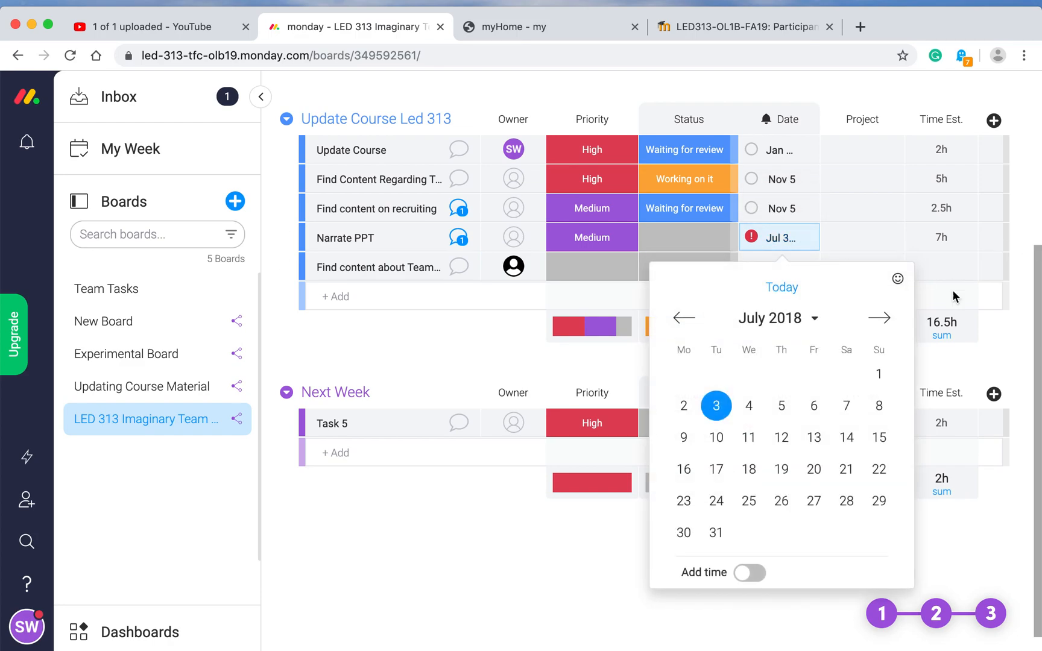
left_click(881, 320)
left_click(882, 319)
left_click(881, 319)
left_click(882, 320)
left_click(881, 320)
left_click(882, 320)
left_click(881, 320)
left_click(882, 319)
left_click(882, 319)
left_click(881, 319)
left_click(882, 320)
left_click(881, 320)
left_click(882, 320)
left_click(881, 320)
left_click(882, 319)
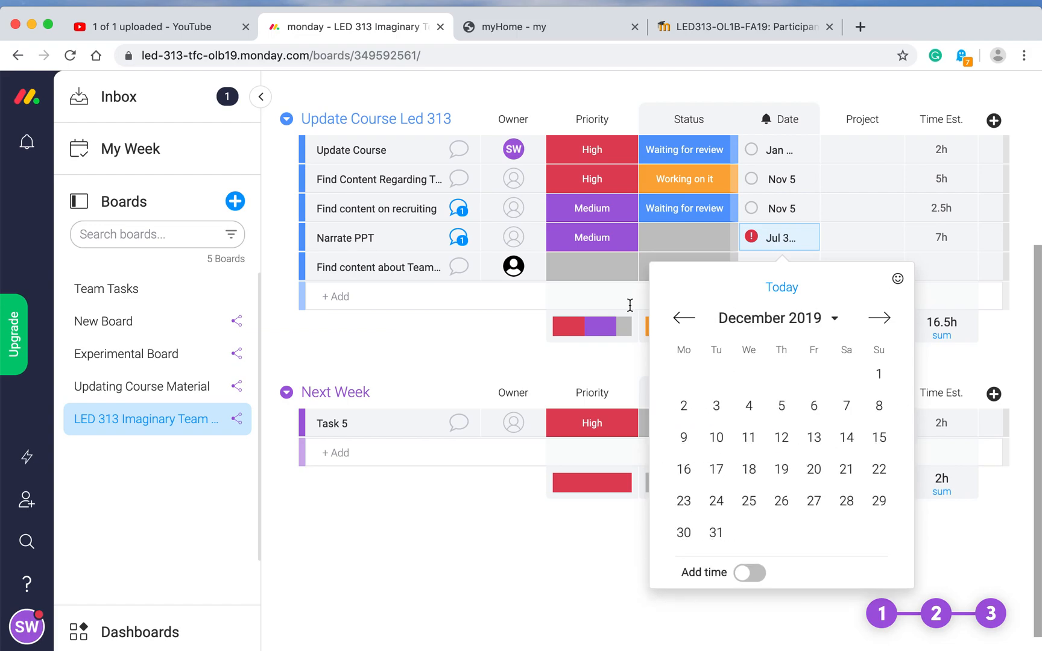
left_click(684, 319)
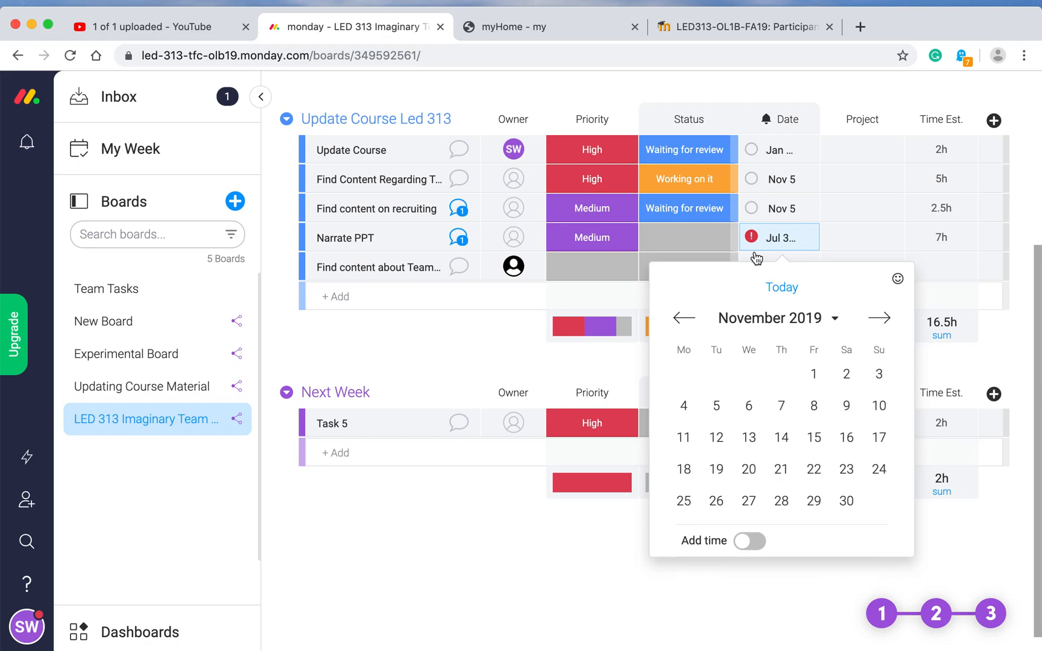
left_click(717, 407)
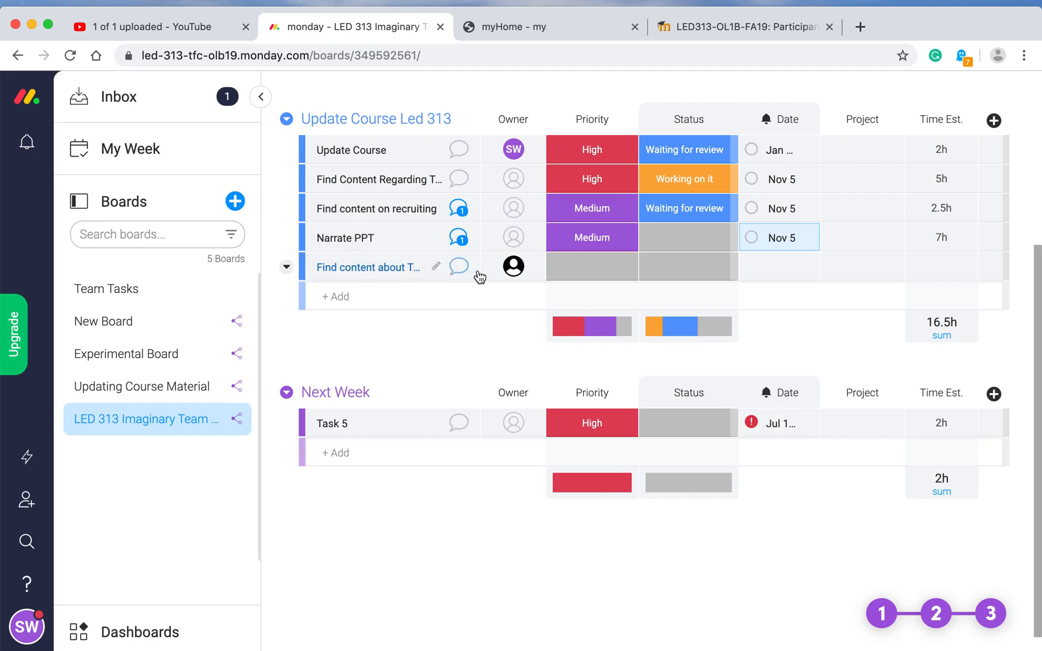
Step: Give Find content about Team Charter a date of November 5, 2019
left_click(782, 272)
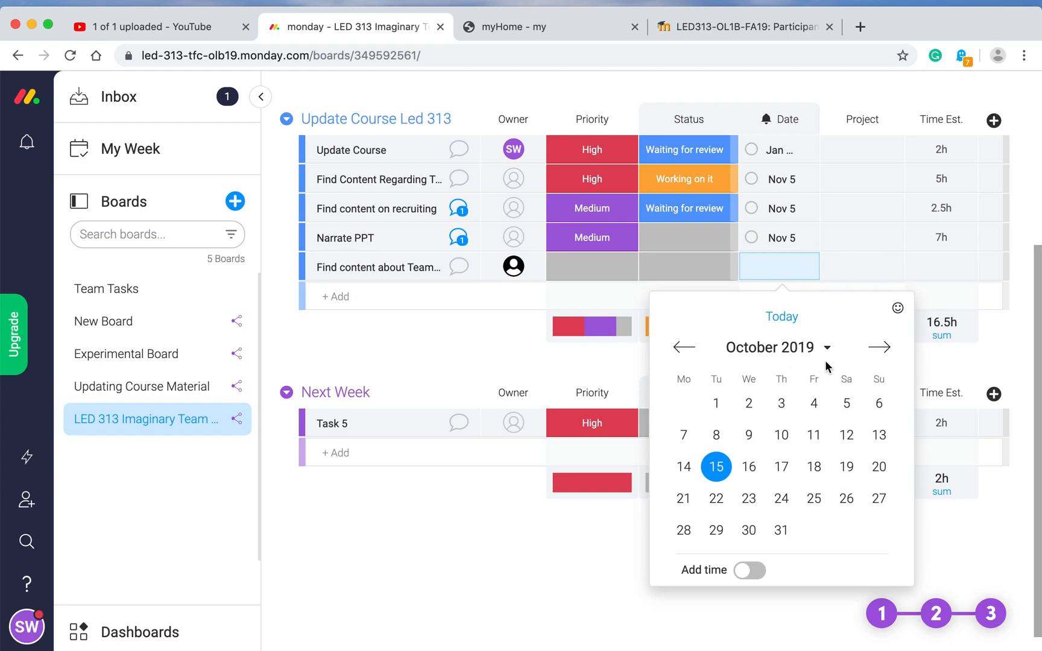
left_click(880, 348)
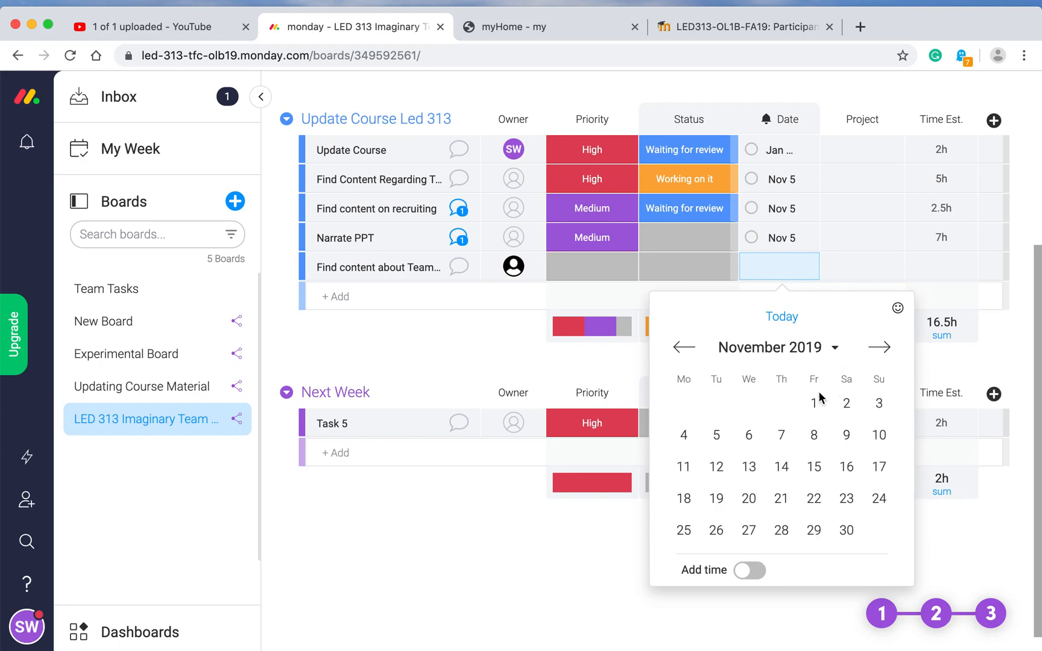
left_click(718, 450)
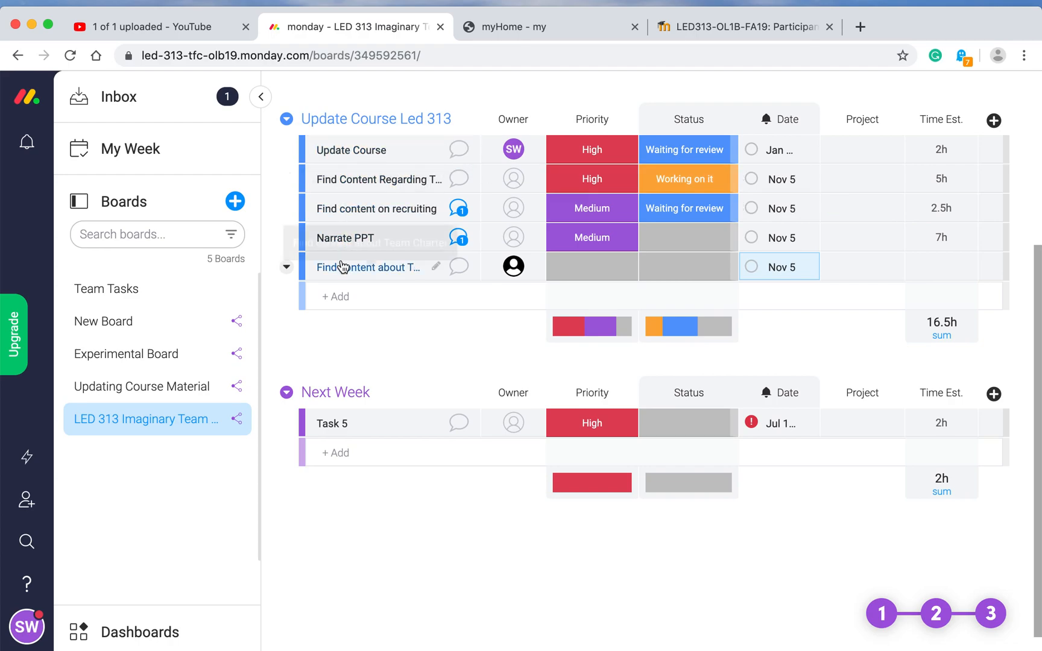
Step: Add 'Find Content about Team Purpose' as a new task in Update Course Led 313
left_click(342, 296)
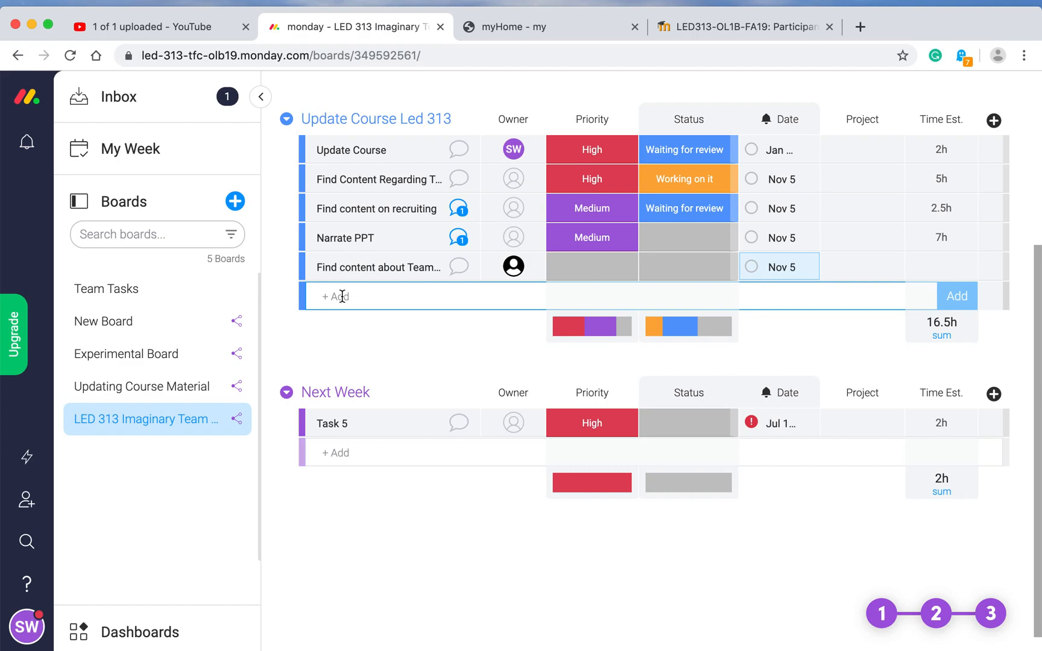
type("Find Content about")
type("Team ")
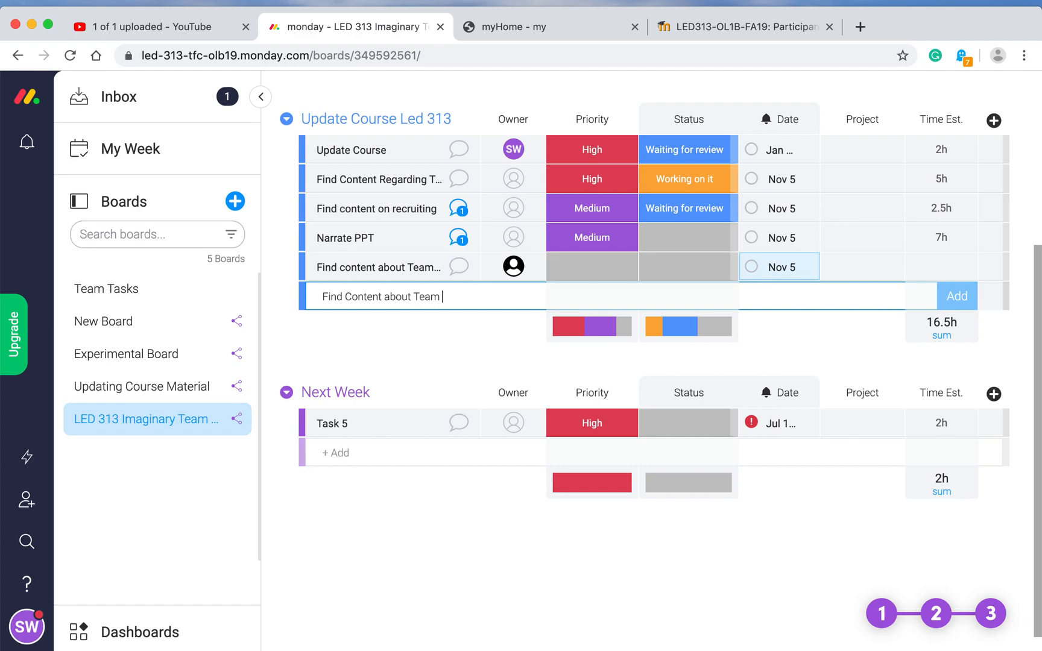
type("Purpose")
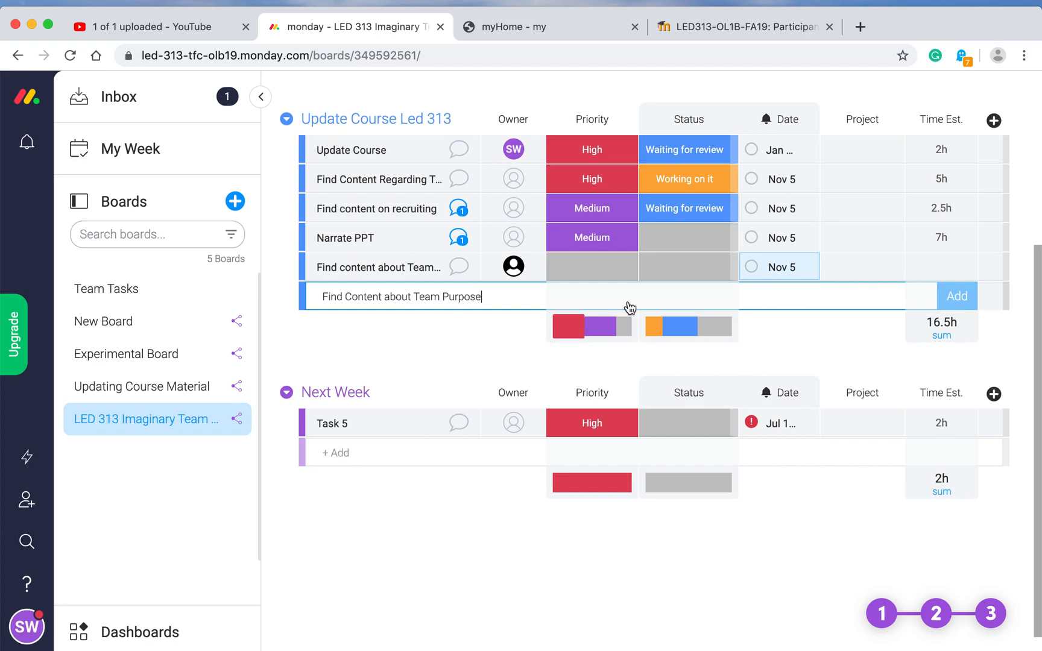
left_click(958, 299)
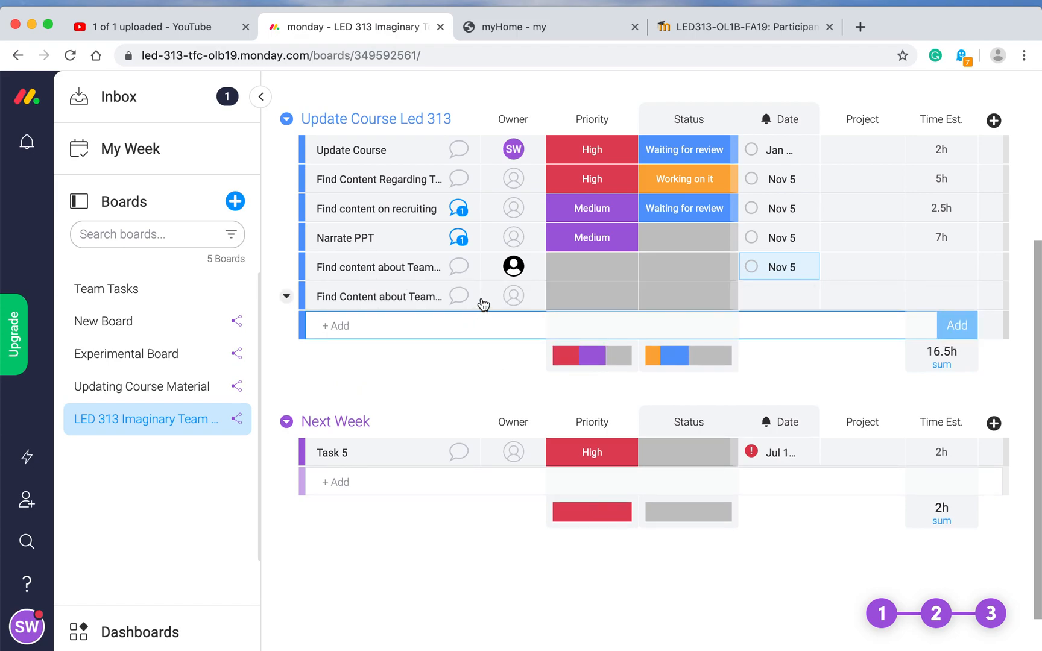
Step: Assign a team member, found by name search, as owner of the Team Purpose task
left_click(510, 296)
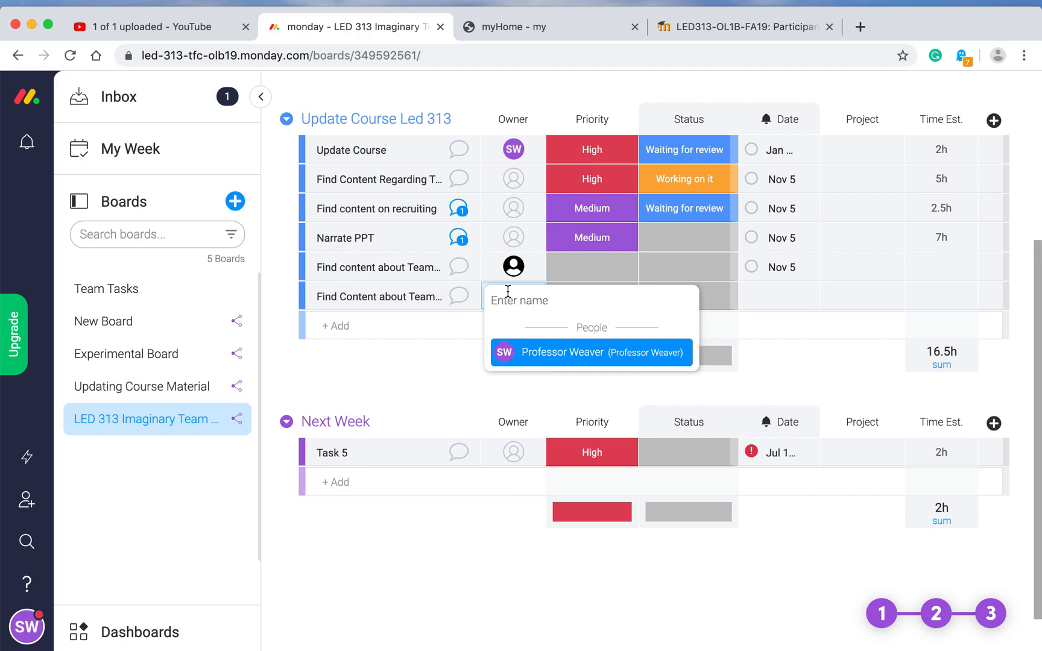
type("Jeremy")
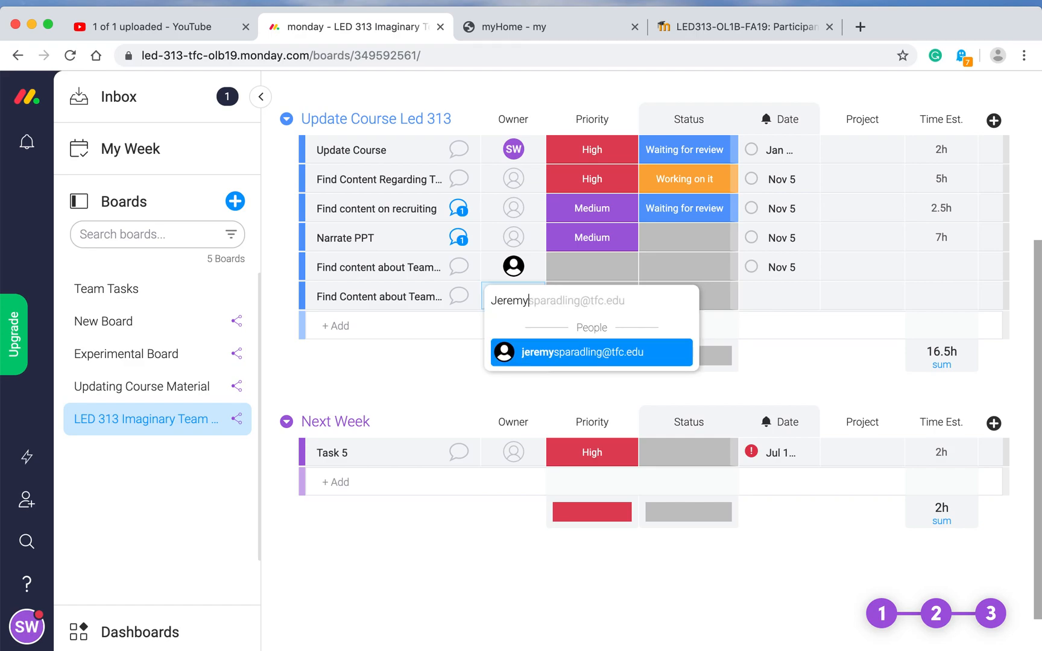
left_click(553, 359)
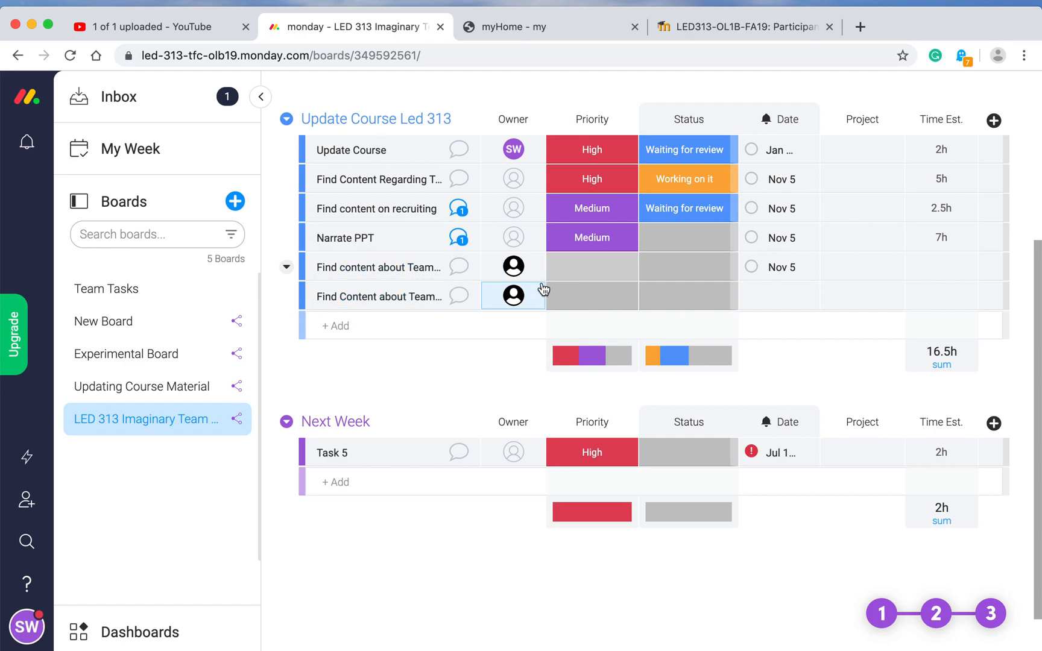
Step: Give Find Content about Team Purpose High priority, Working on it status and a Nov 5, 2019 date
left_click(600, 294)
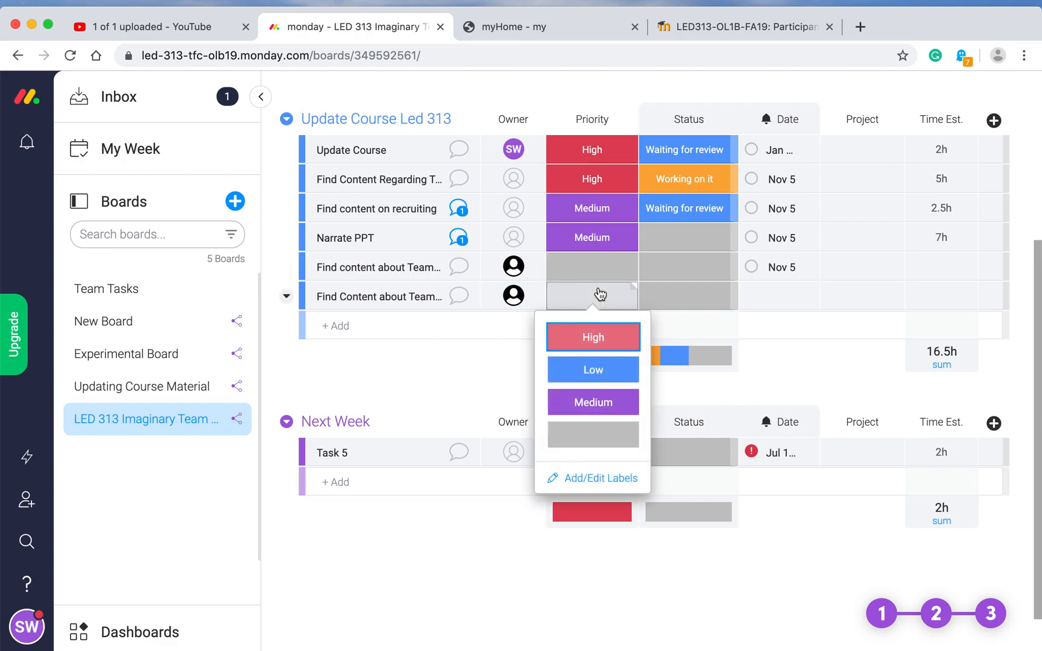
left_click(592, 337)
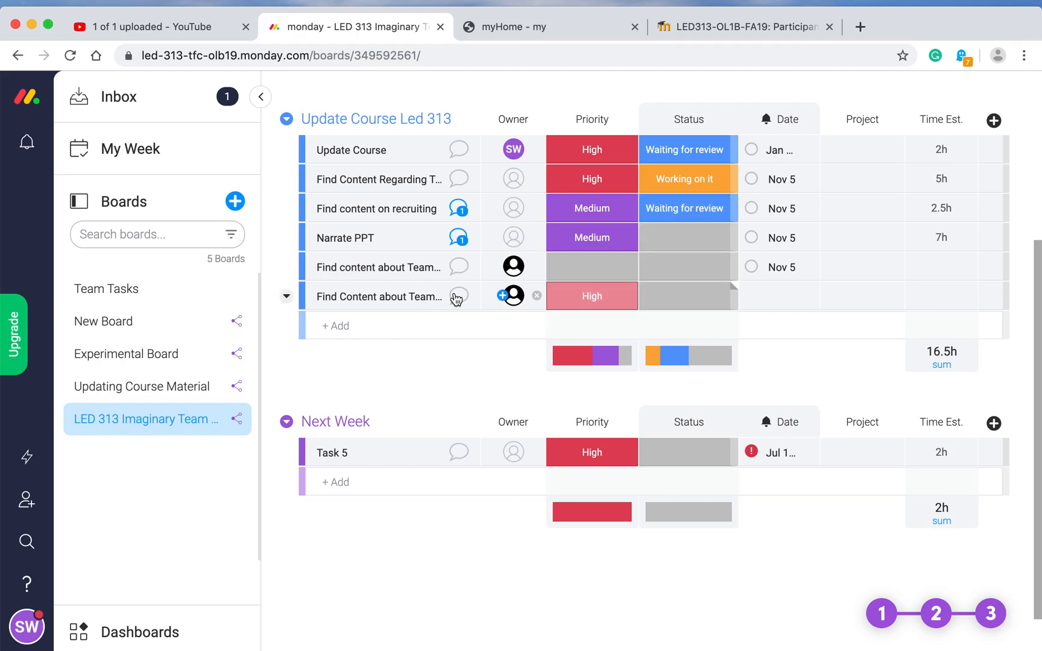
left_click(693, 300)
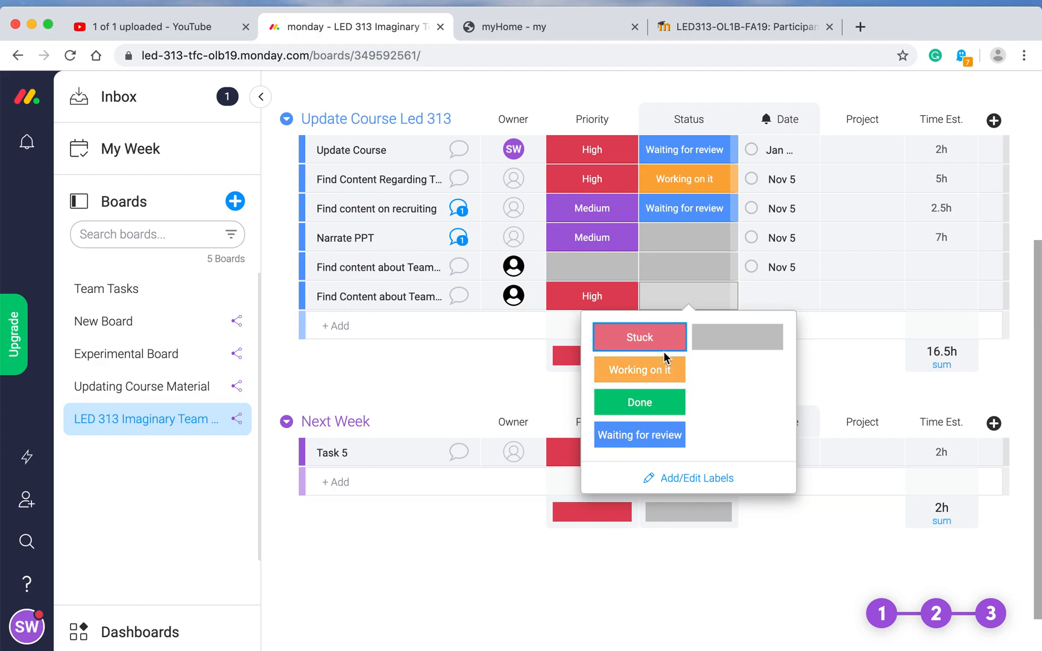
left_click(659, 373)
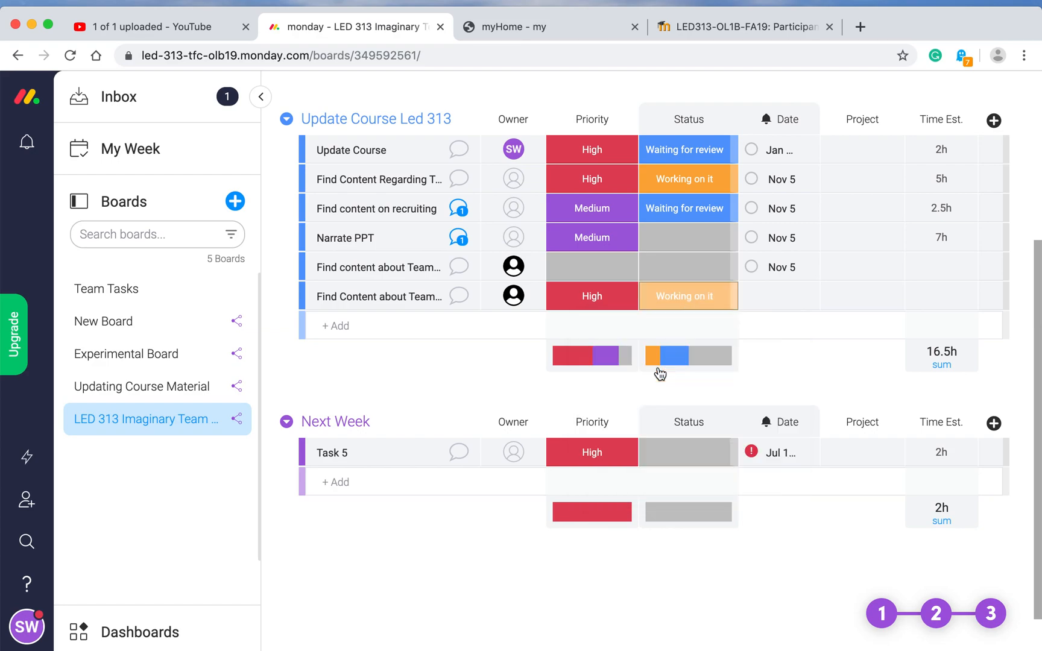
left_click(763, 294)
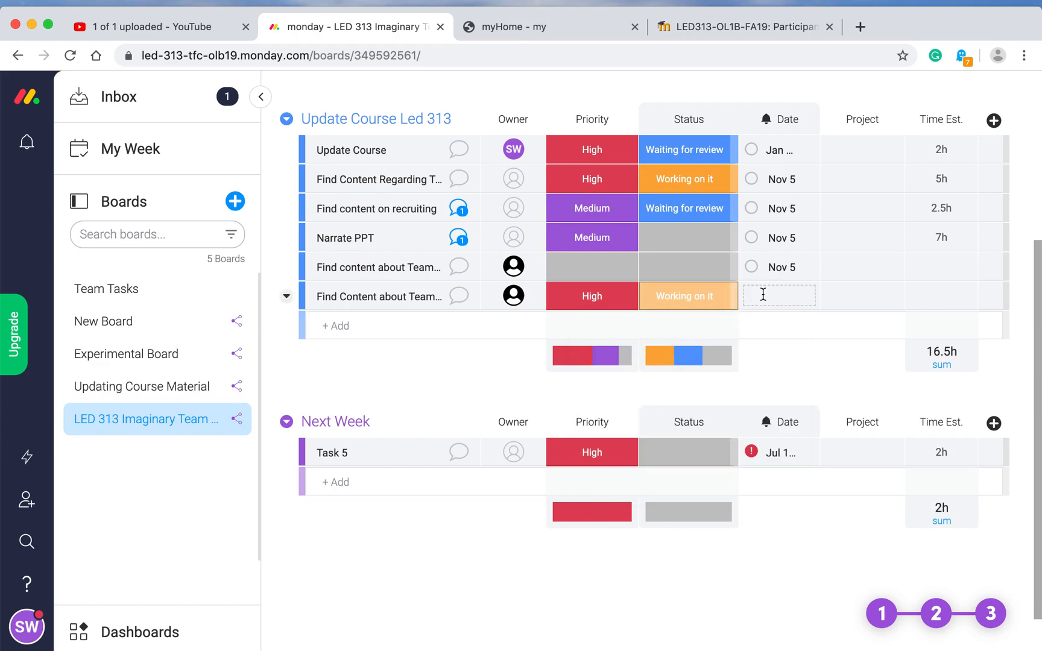
left_click(763, 295)
left_click(781, 294)
left_click(879, 377)
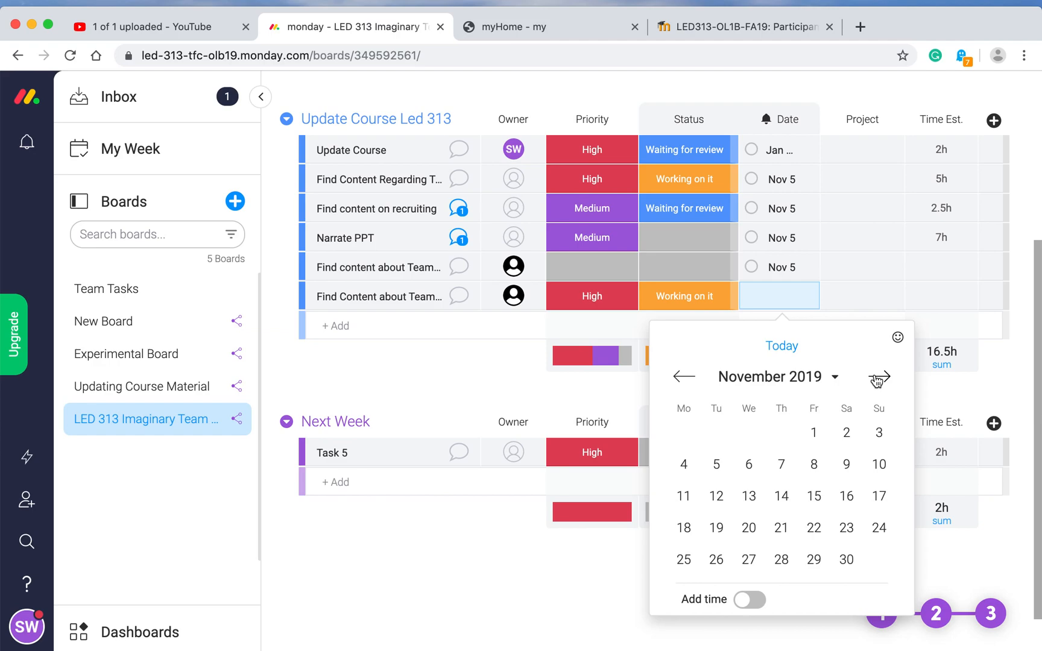
left_click(717, 466)
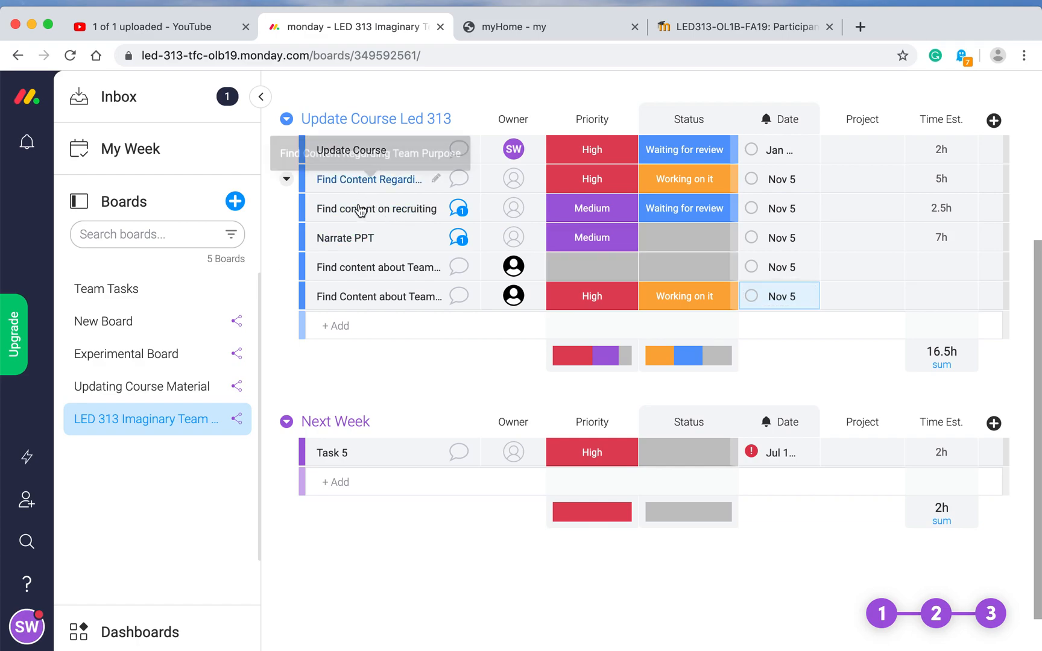
Step: Enter 'Establish Budget' as another new task in the Update Course Led 313 group
left_click(335, 329)
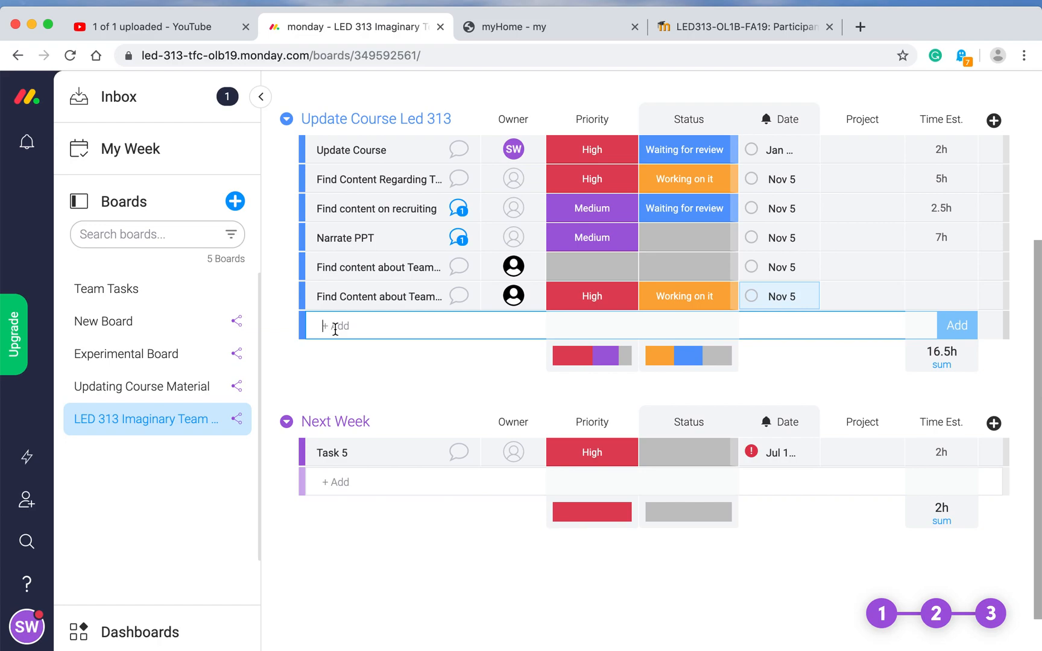
type("Establish Budget")
left_click(957, 325)
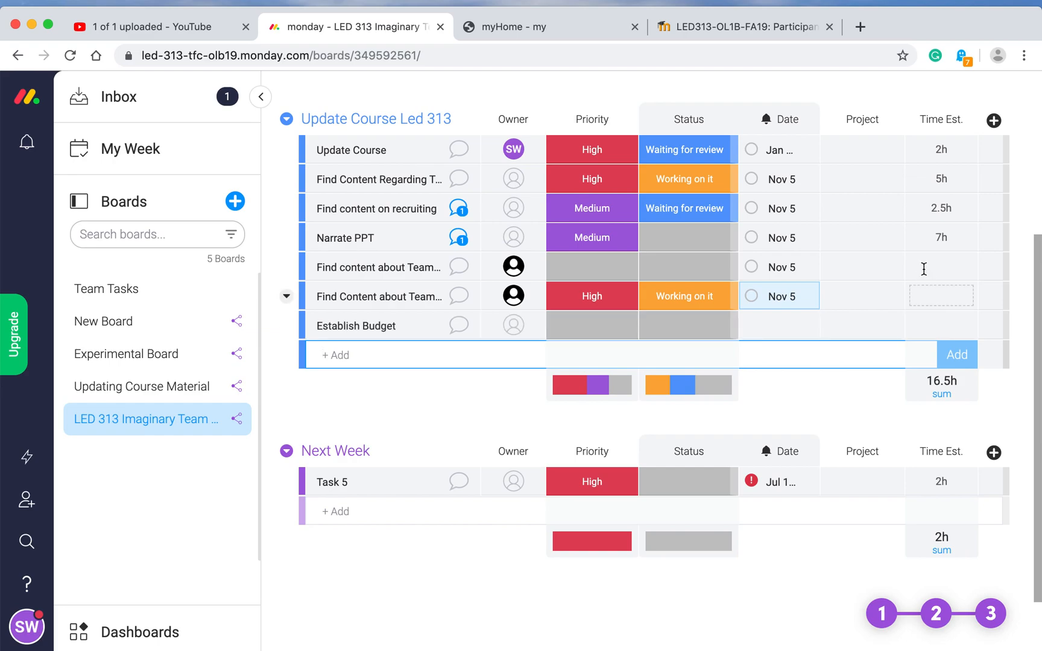
Step: Assign a team member, found by name search, as owner of Establish Budget
left_click(516, 326)
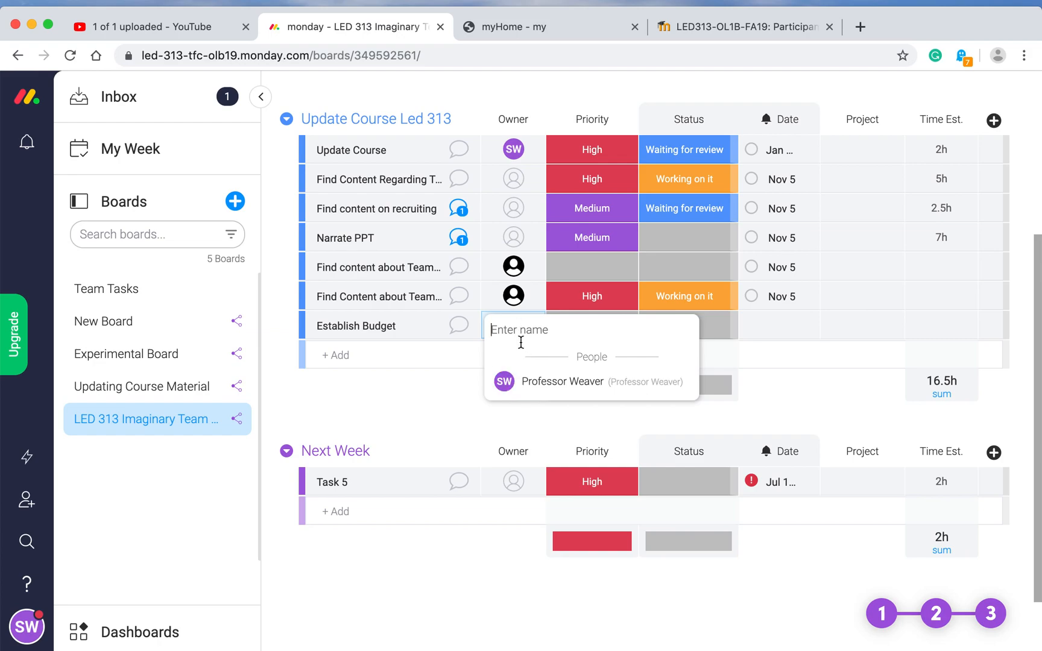
type("Joseph")
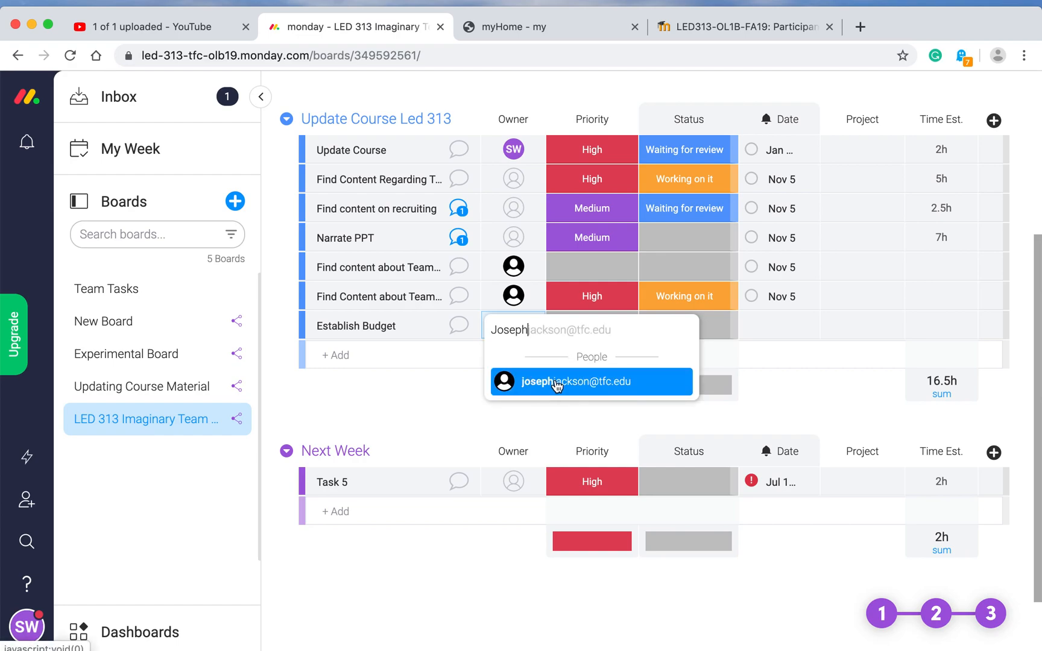
left_click(556, 383)
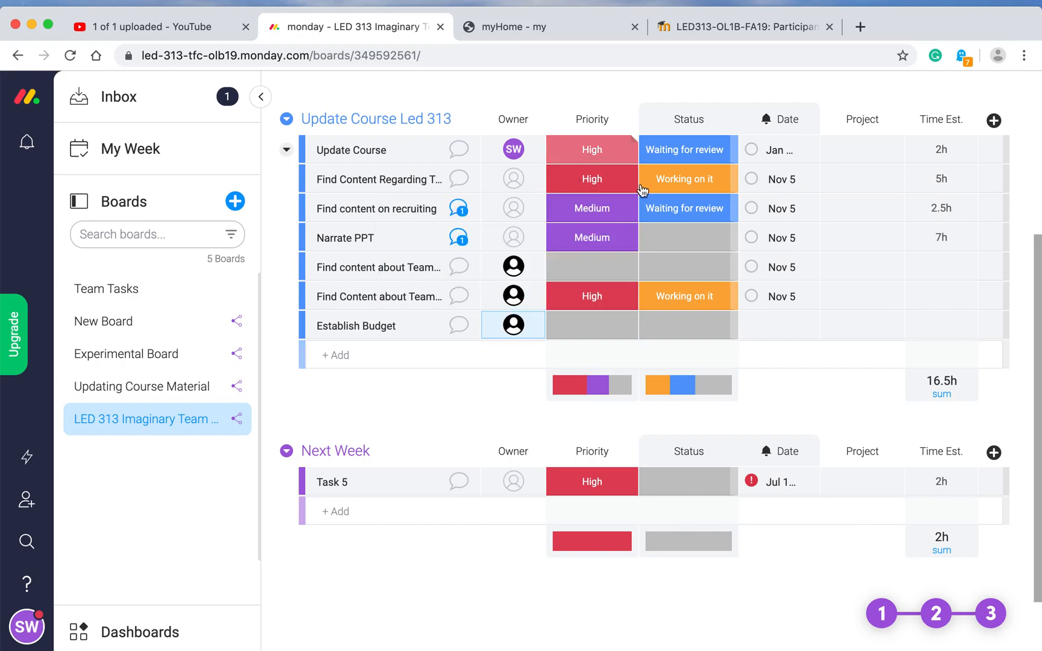
Step: Set Establish Budget's due date to October 28
left_click(771, 324)
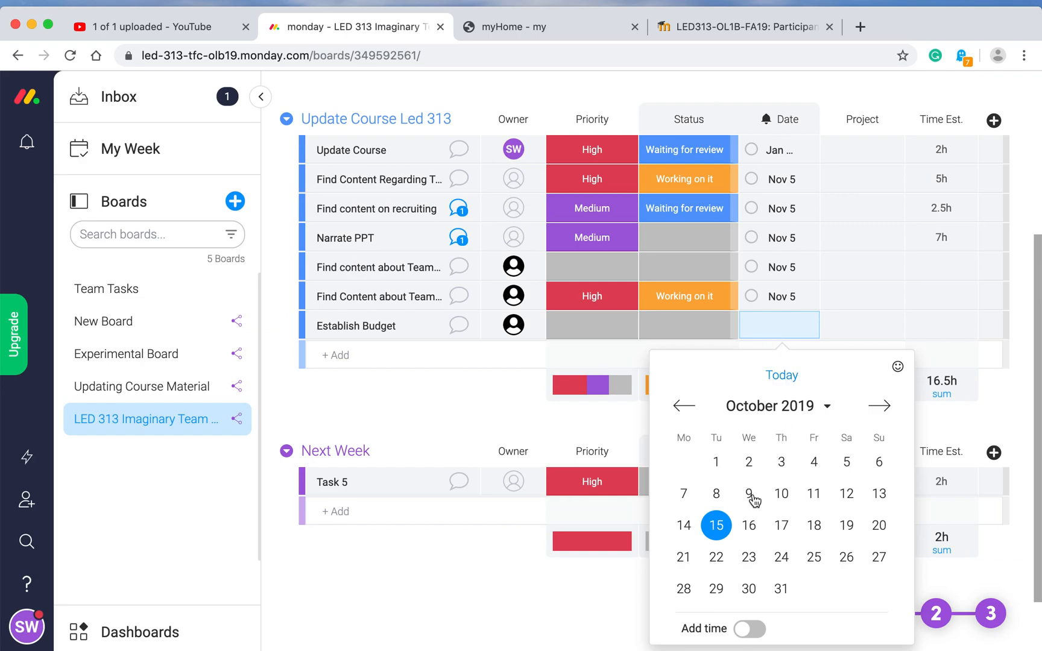
right_click(686, 596)
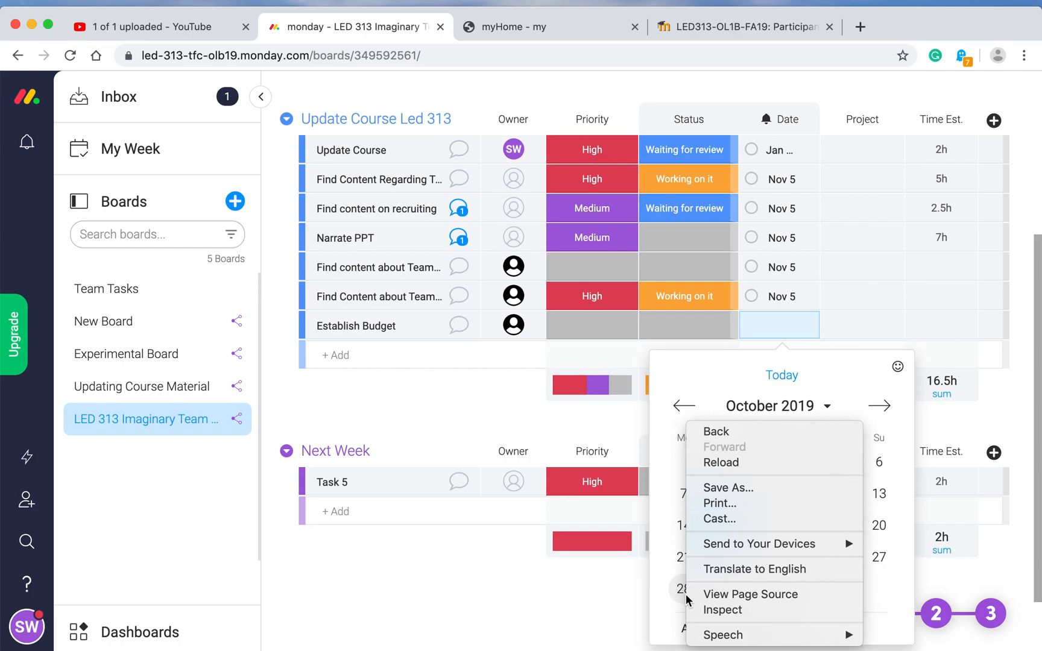
left_click(676, 593)
left_click(681, 593)
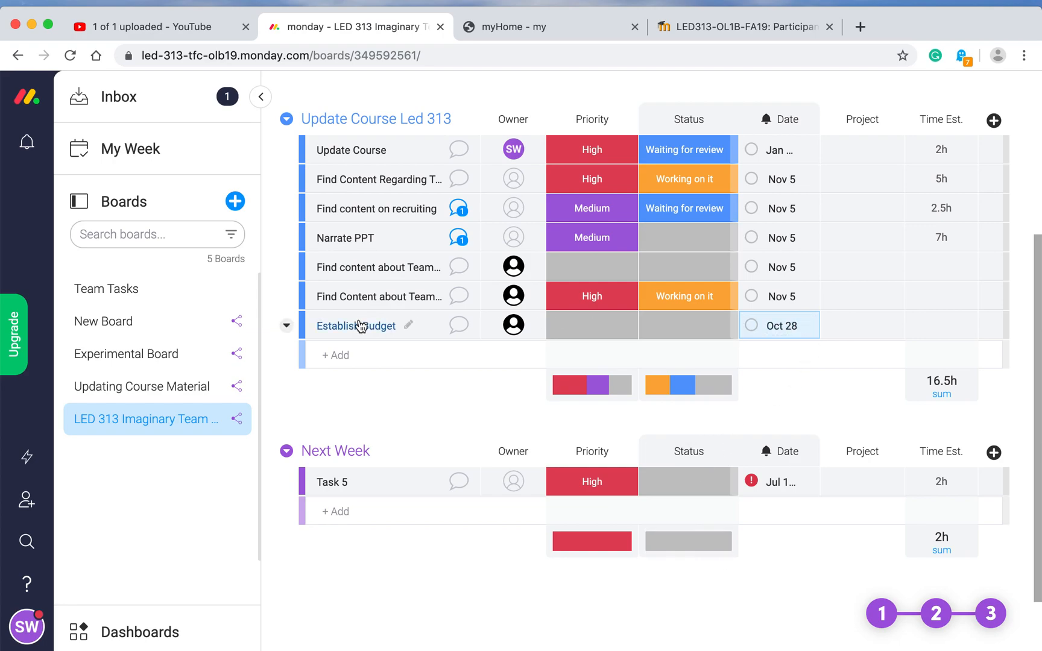
Step: Post 'Please establish budget and communicate it to the team. Thanks!' on Establish Budget, fixing typos
left_click(458, 327)
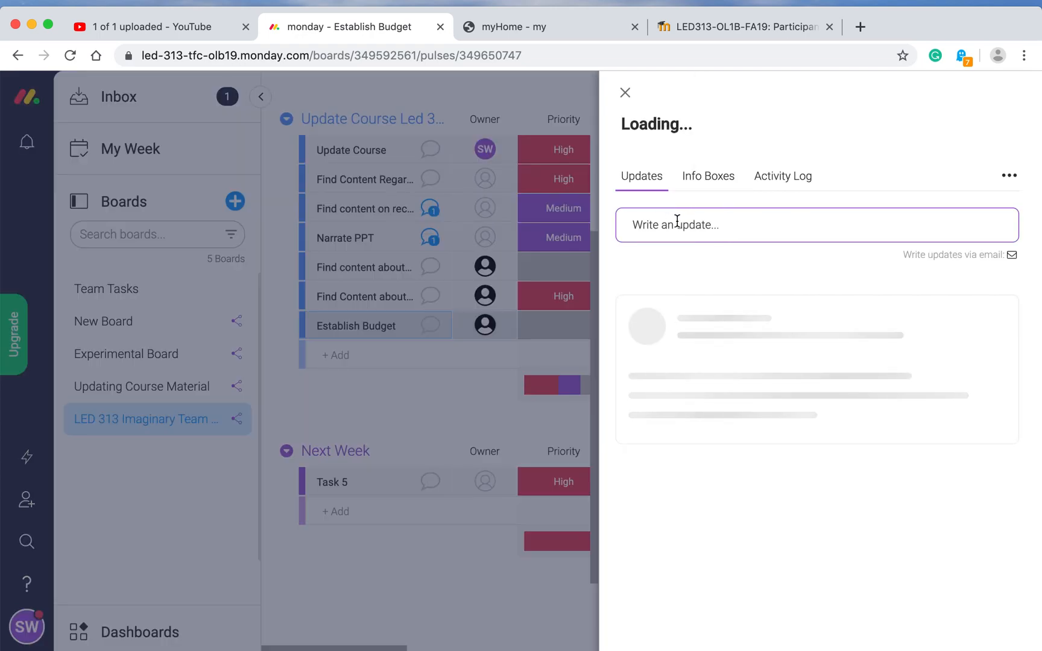
left_click(675, 220)
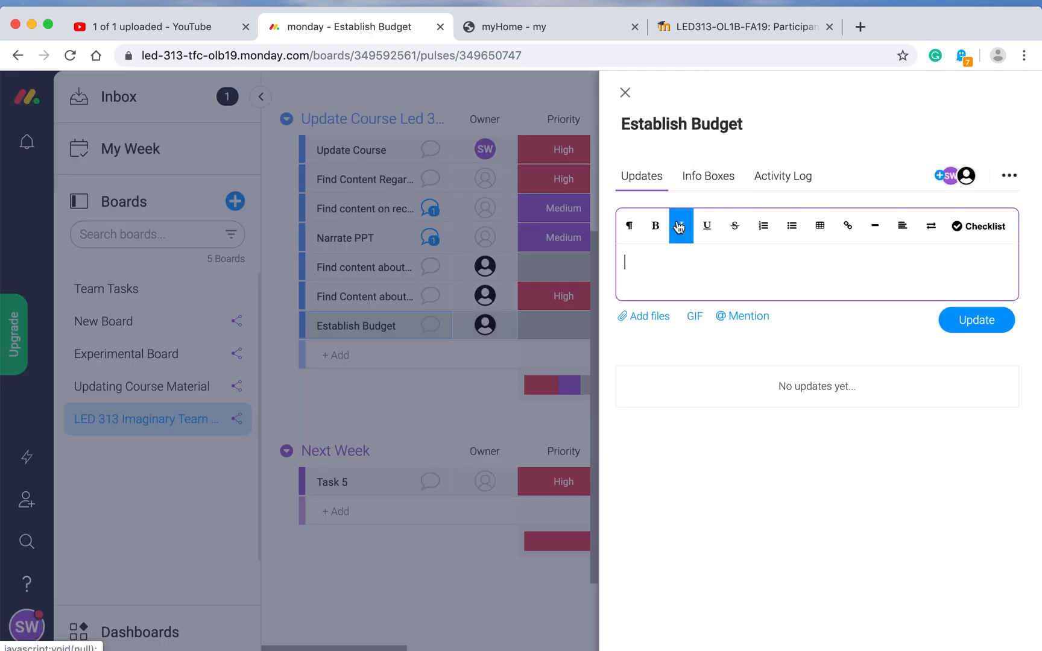
type("Please establis")
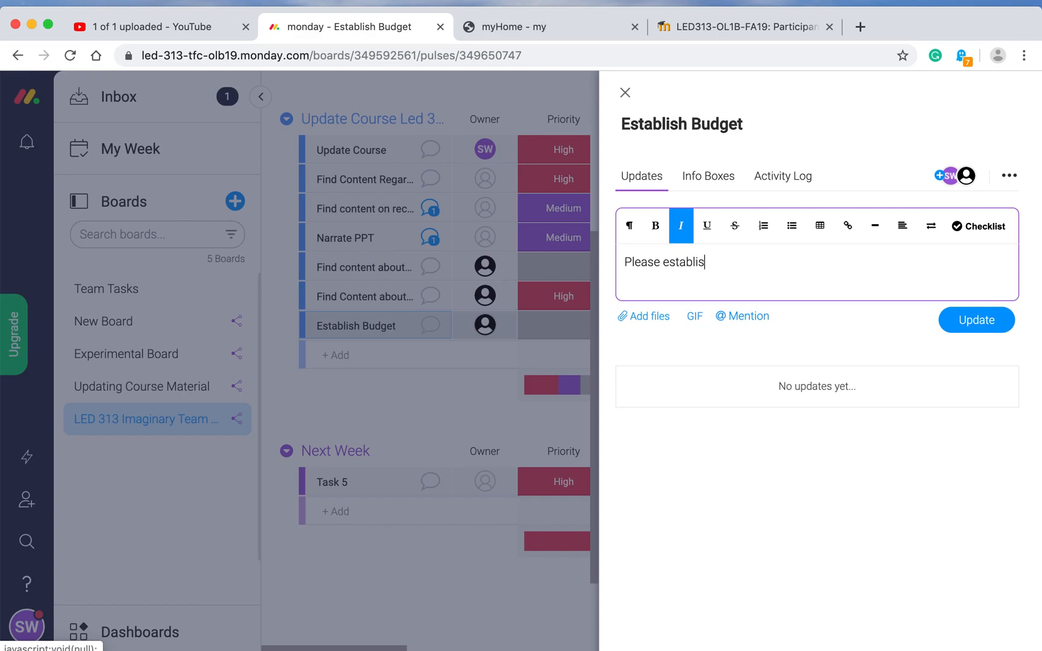
type("h budget and commuicat")
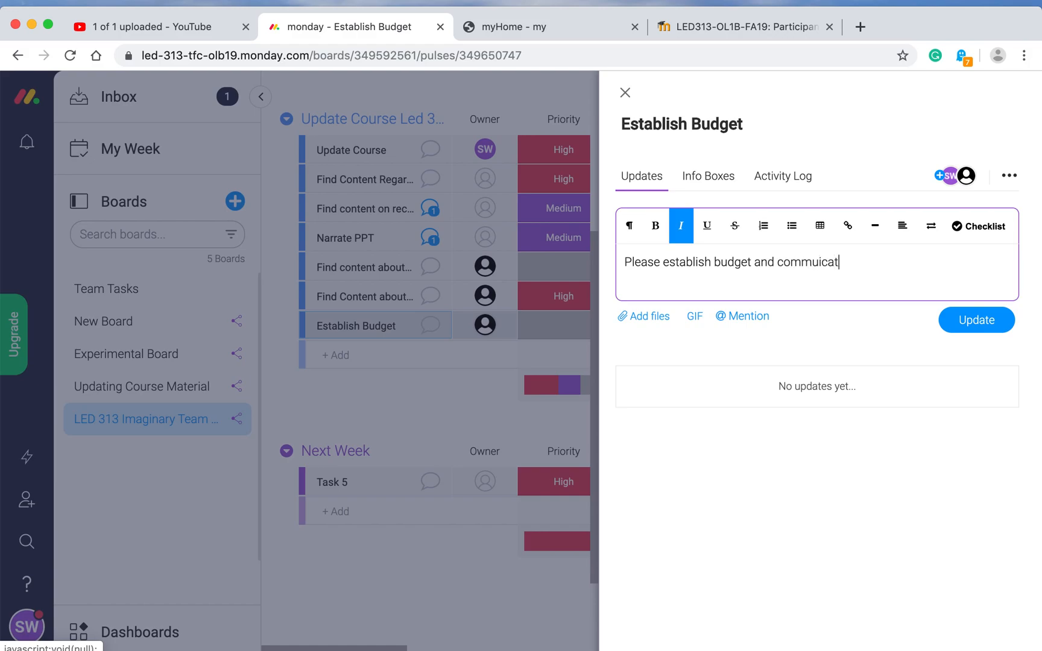
type("e it to the team.")
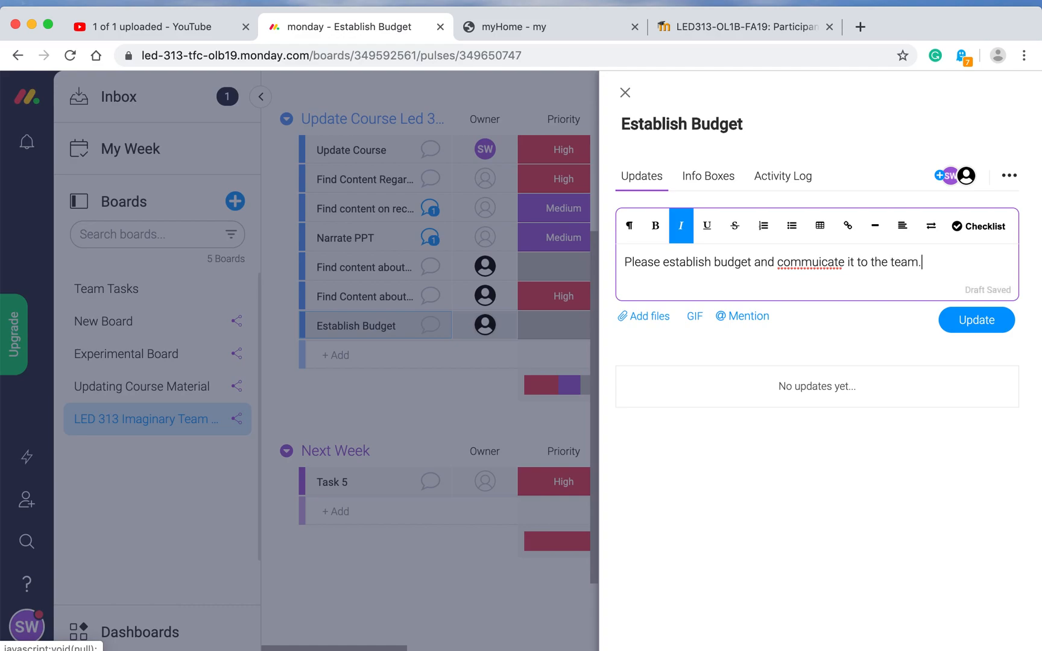
type(" Thanls!")
left_click(820, 262)
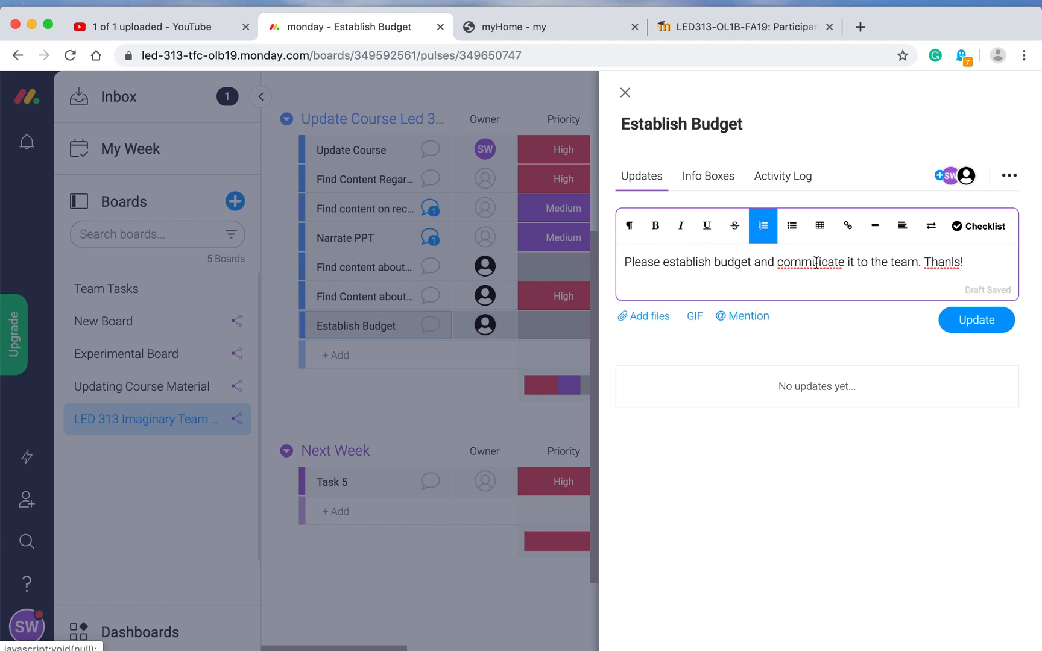
type("ni")
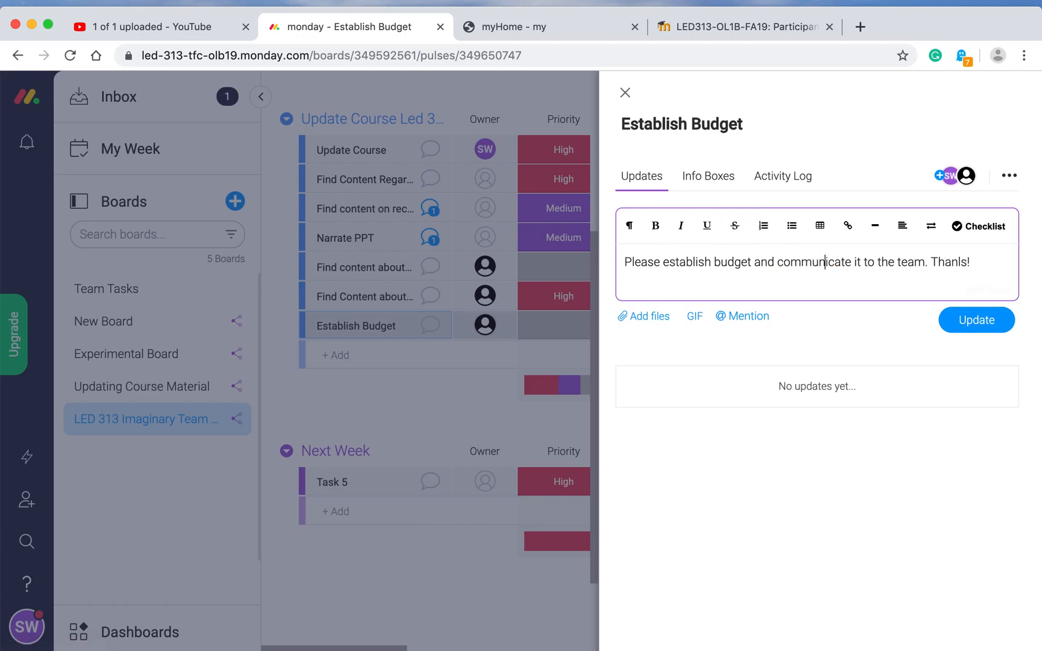
left_click(960, 261)
key("BackSpace")
key("BackSpace")
type("ks")
left_click(982, 329)
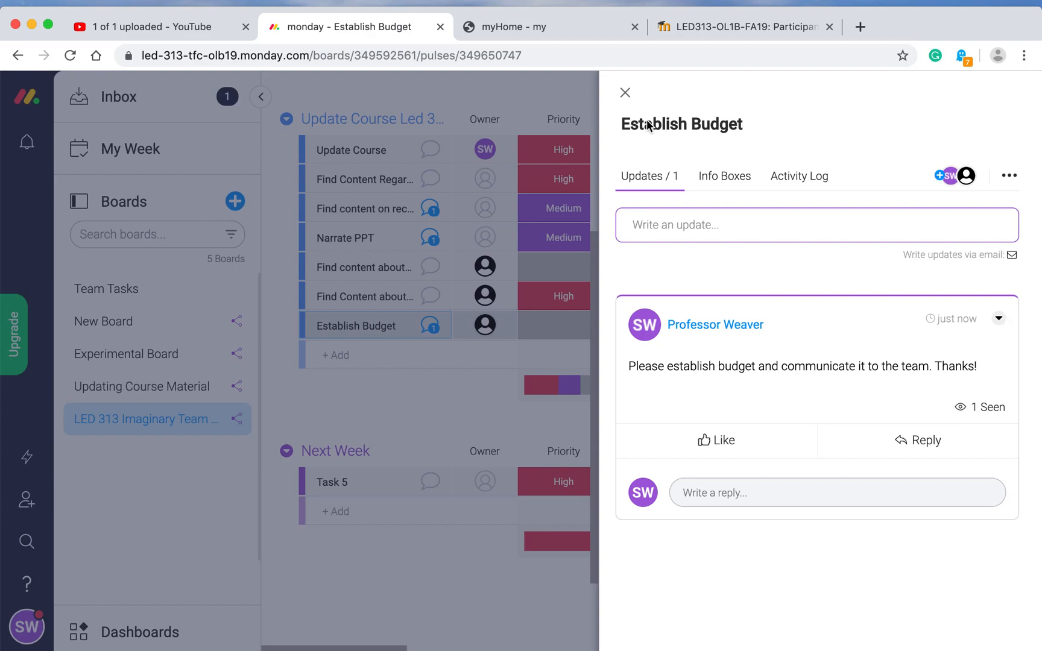
left_click(626, 94)
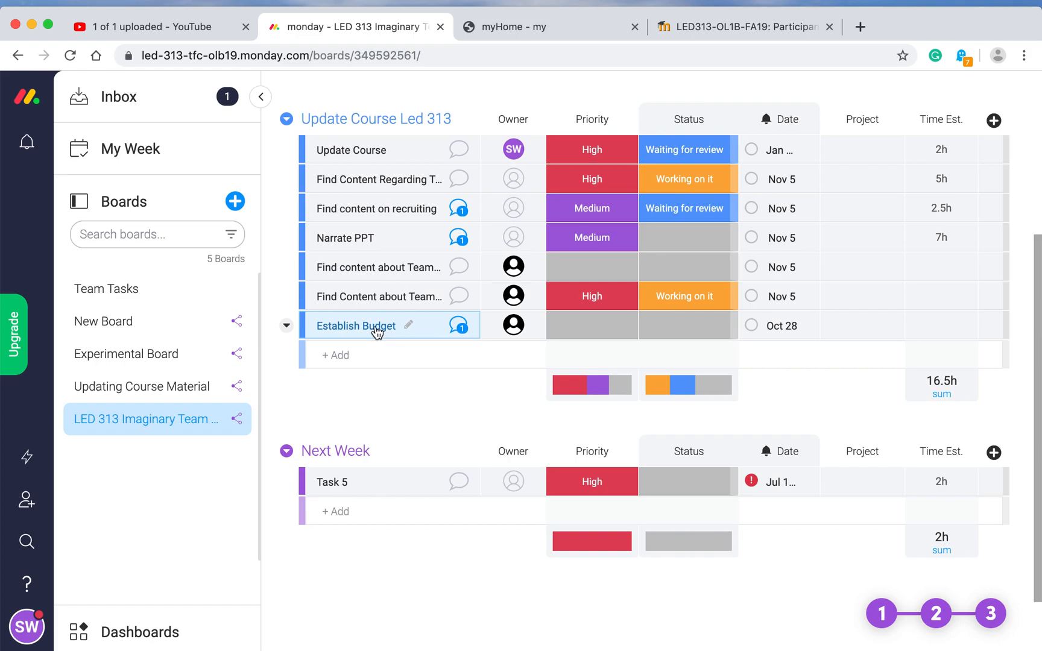
Step: Add 'Check Syllabus and Course Page' as a new task in the group
mouse_move(513, 325)
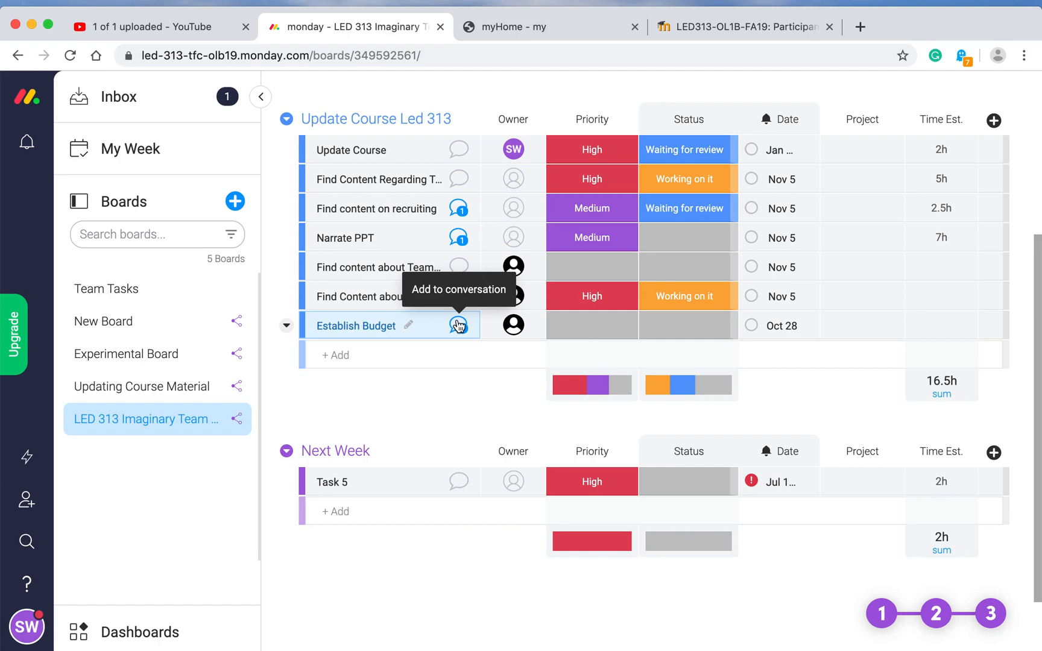
left_click(350, 359)
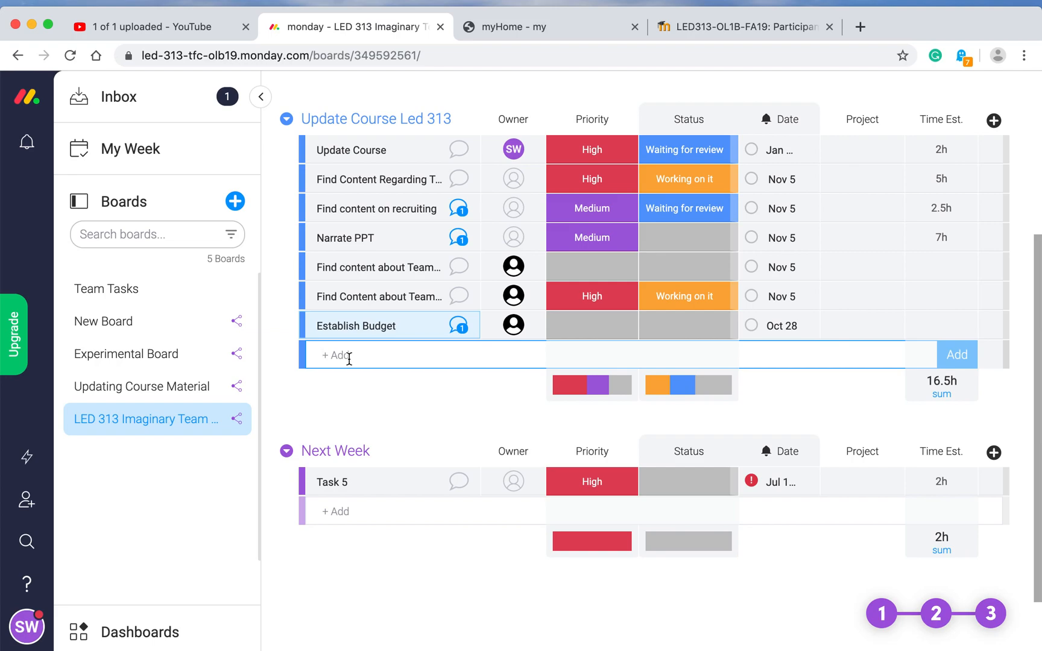
left_click(349, 359)
type("Check Syllabus and C")
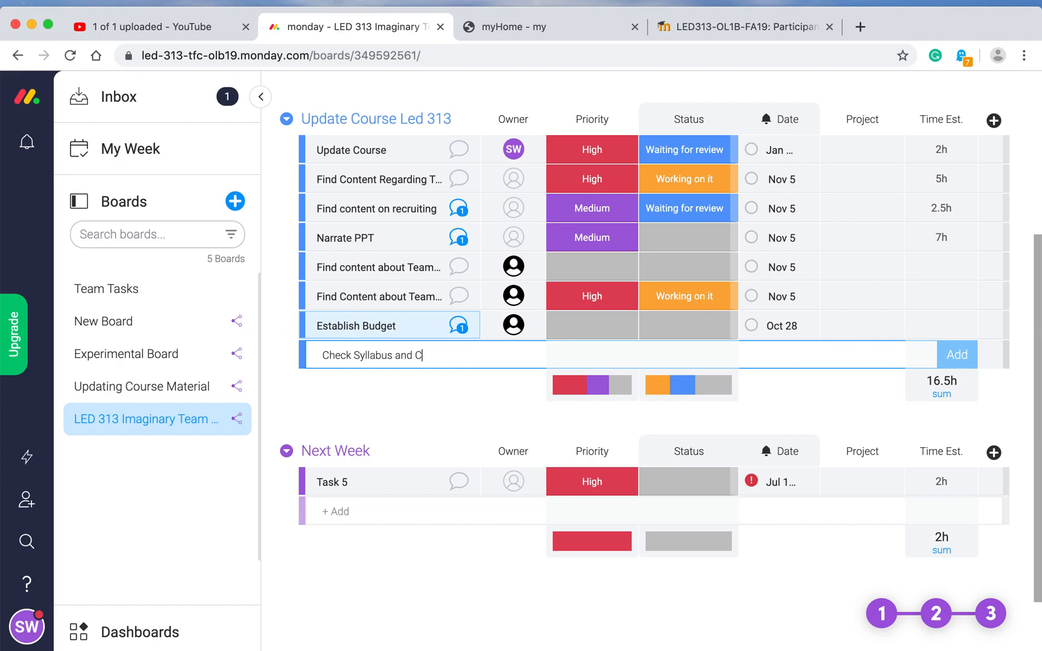
type("ourse Page")
left_click(957, 355)
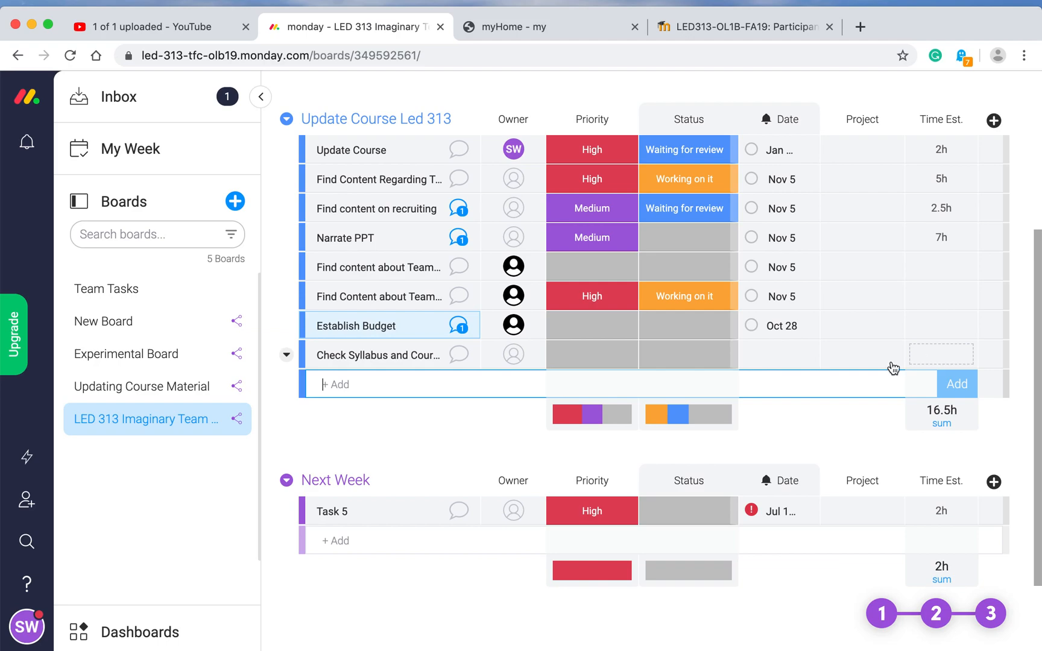
Step: Assign a team member as owner of Check Syllabus and Course Page and open its update thread
left_click(516, 357)
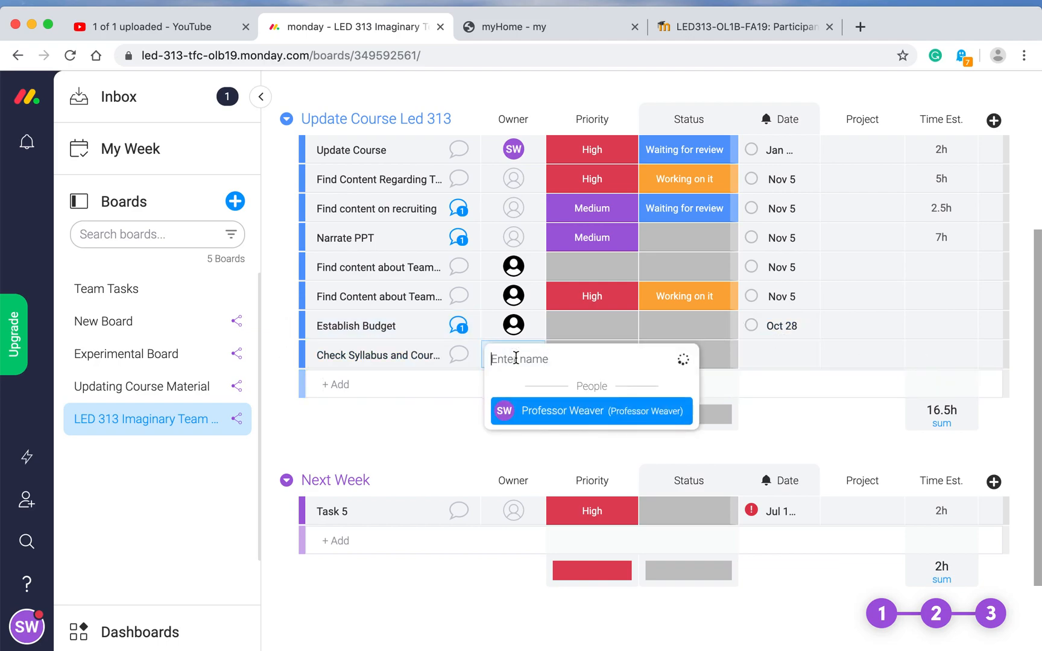
type("Joshua")
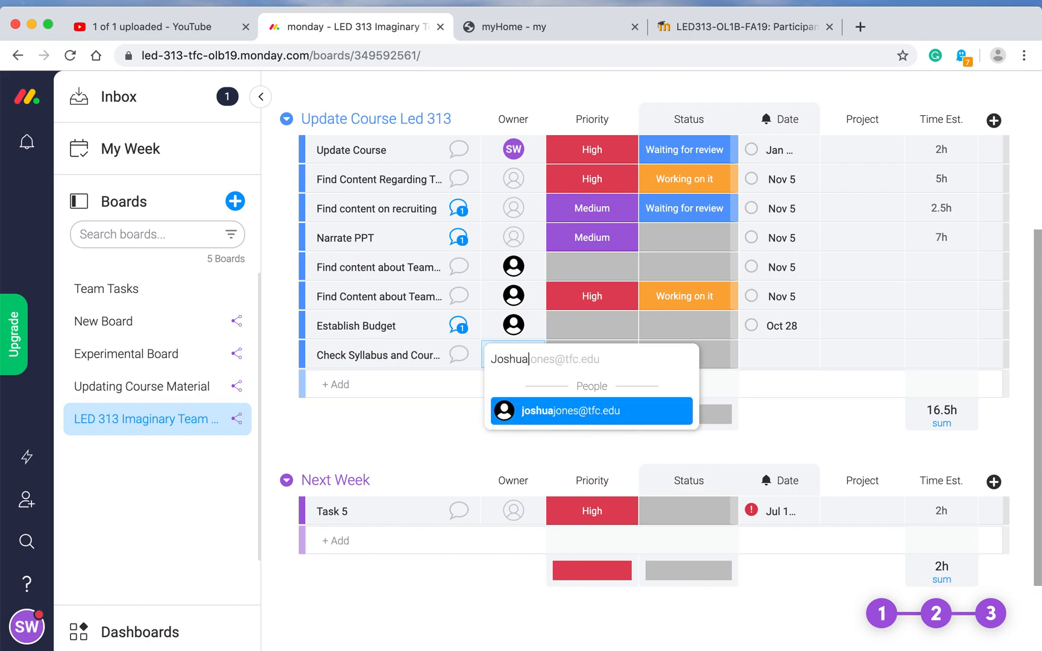
left_click(554, 423)
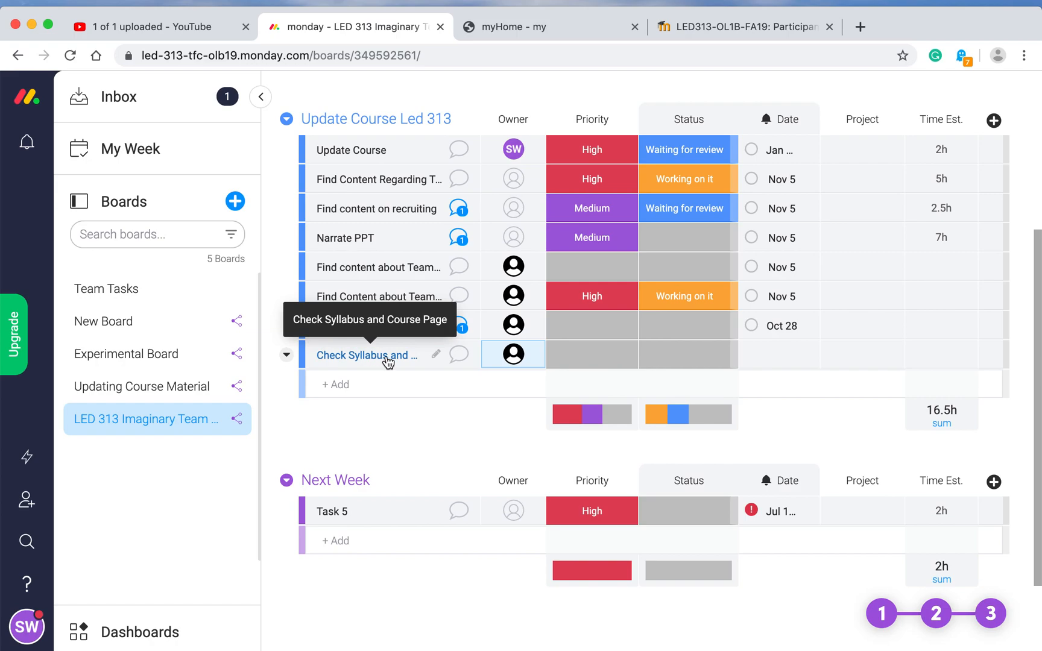
left_click(460, 357)
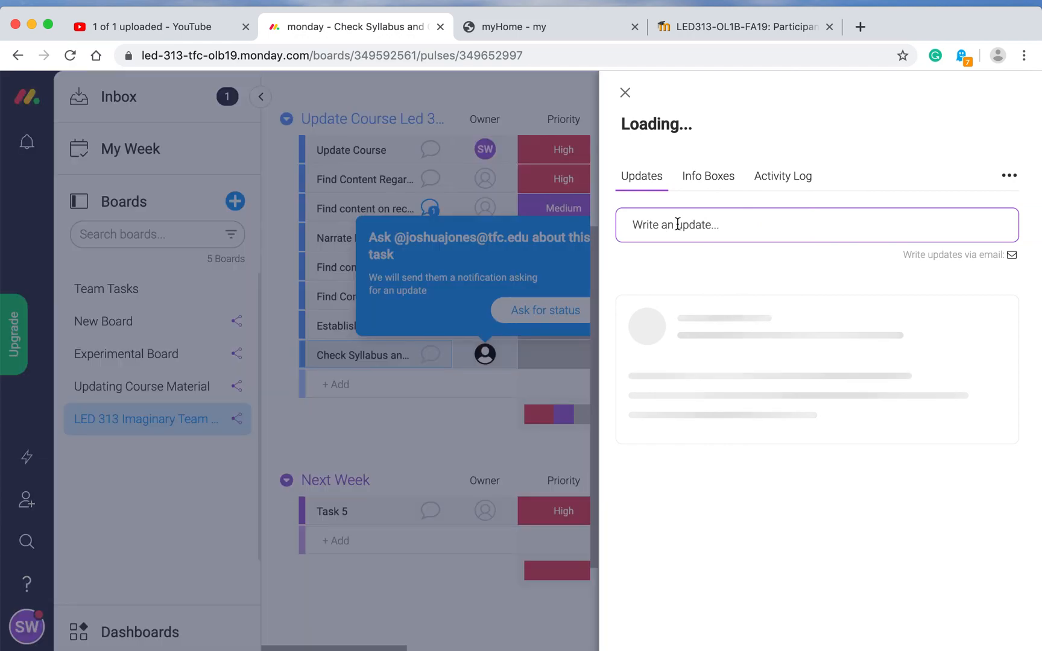
Step: Post 'Please check for uniformity' as an update on Check Syllabus and Course Page
left_click(677, 224)
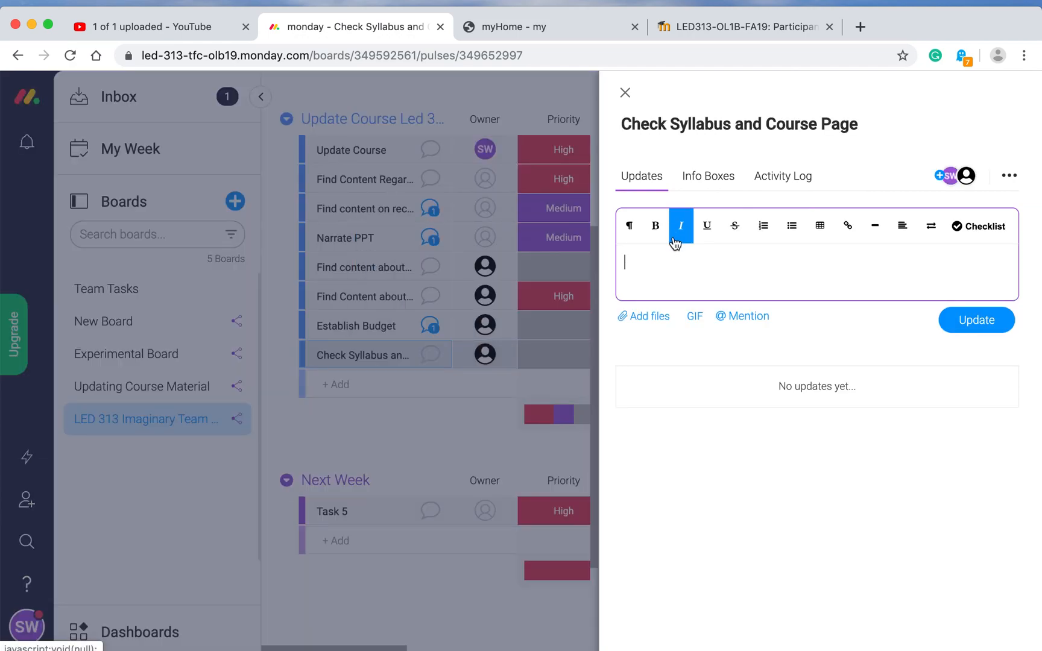
type("Pp")
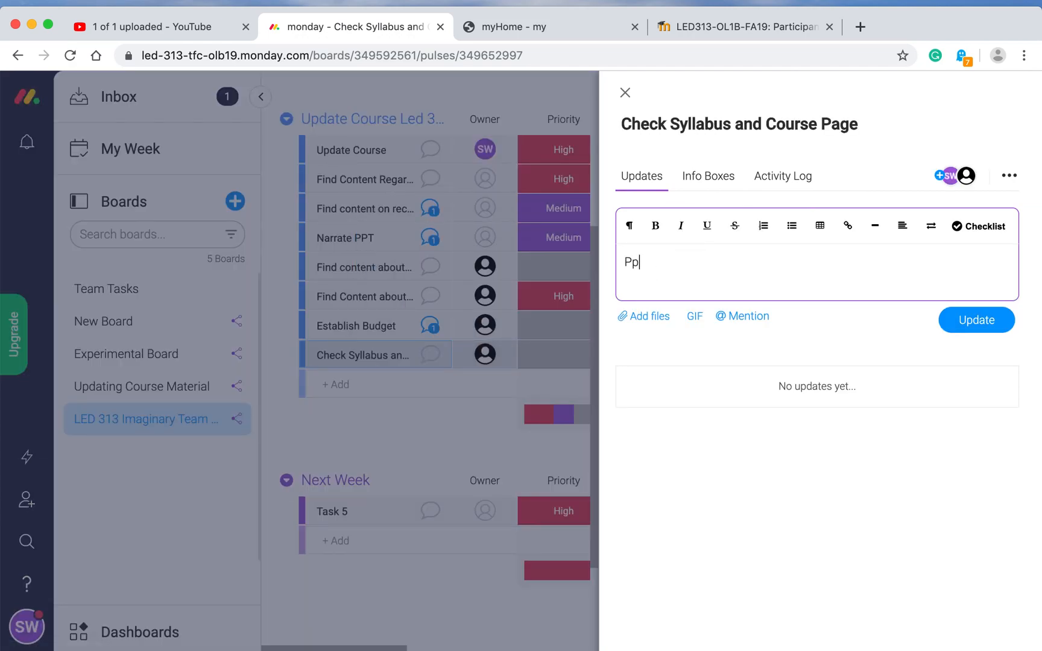
type("lease check for uniformity")
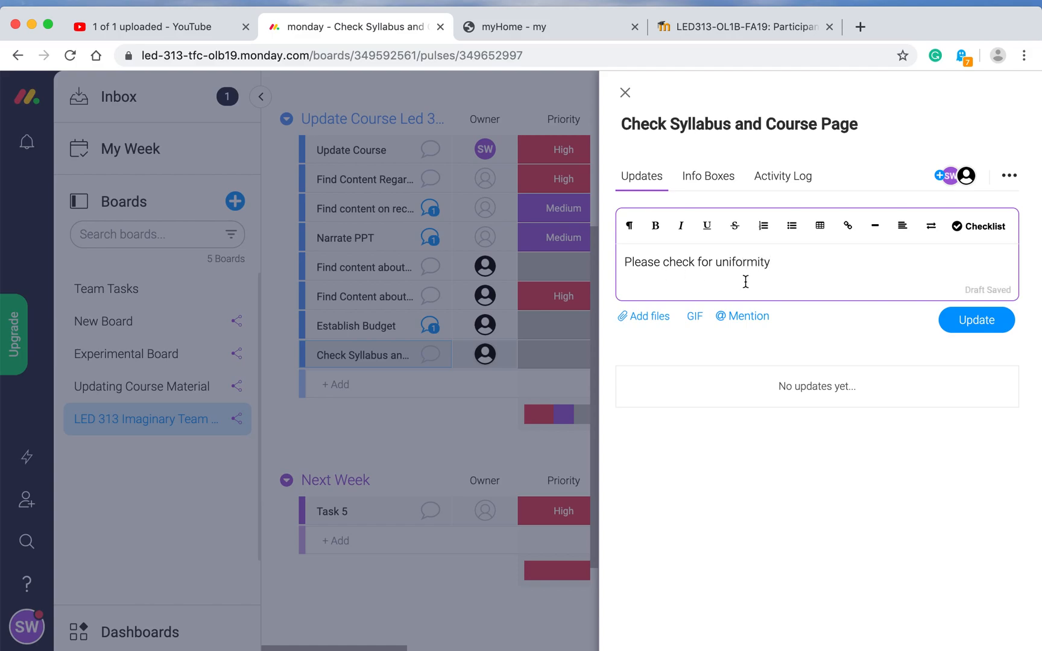
left_click(973, 322)
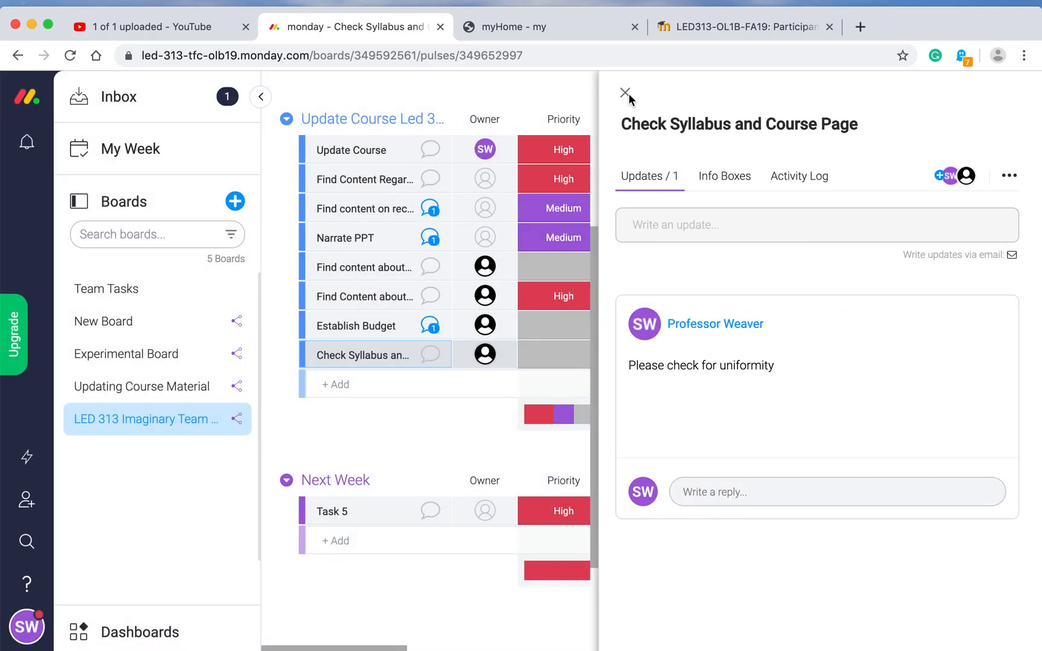
left_click(626, 93)
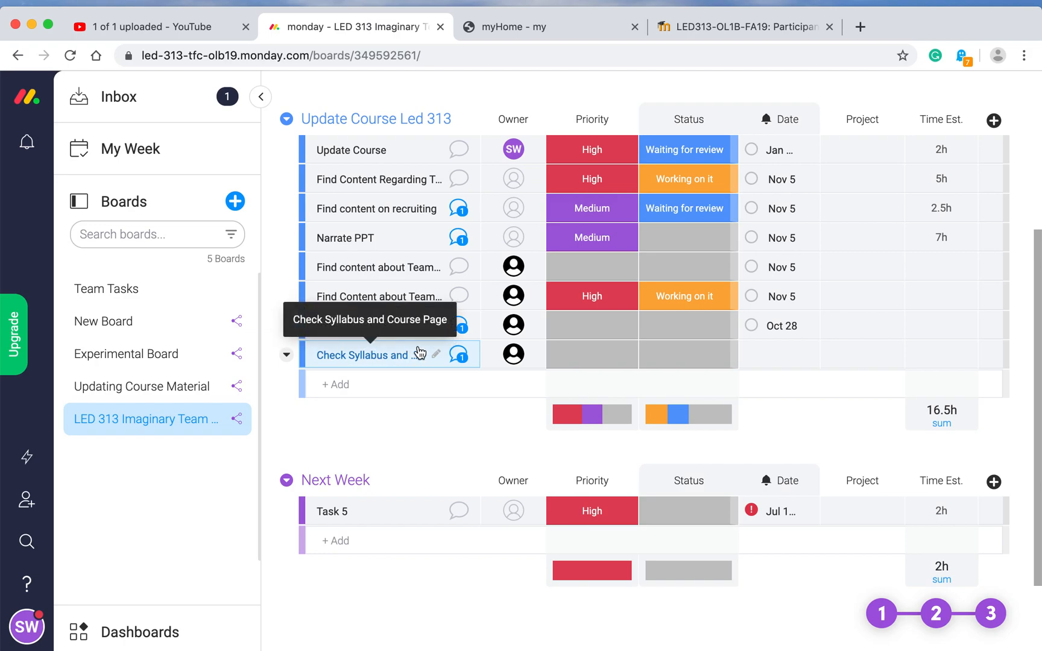
Step: Add 'Edit Final Content' as a new task below Check Syllabus
left_click(342, 386)
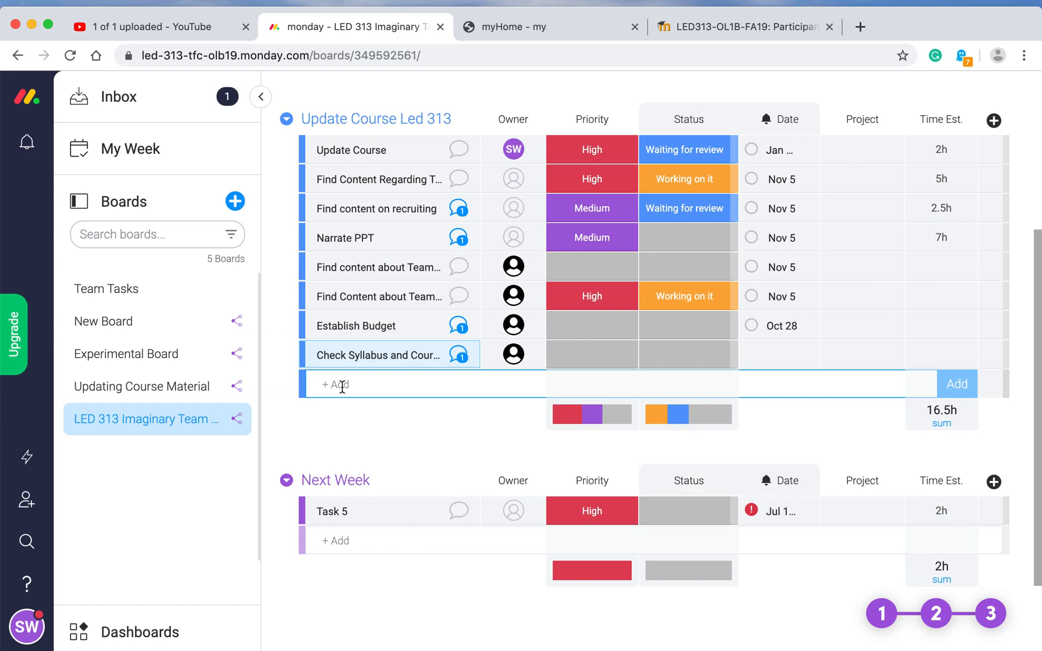
type("Edit Final Content")
left_click(963, 391)
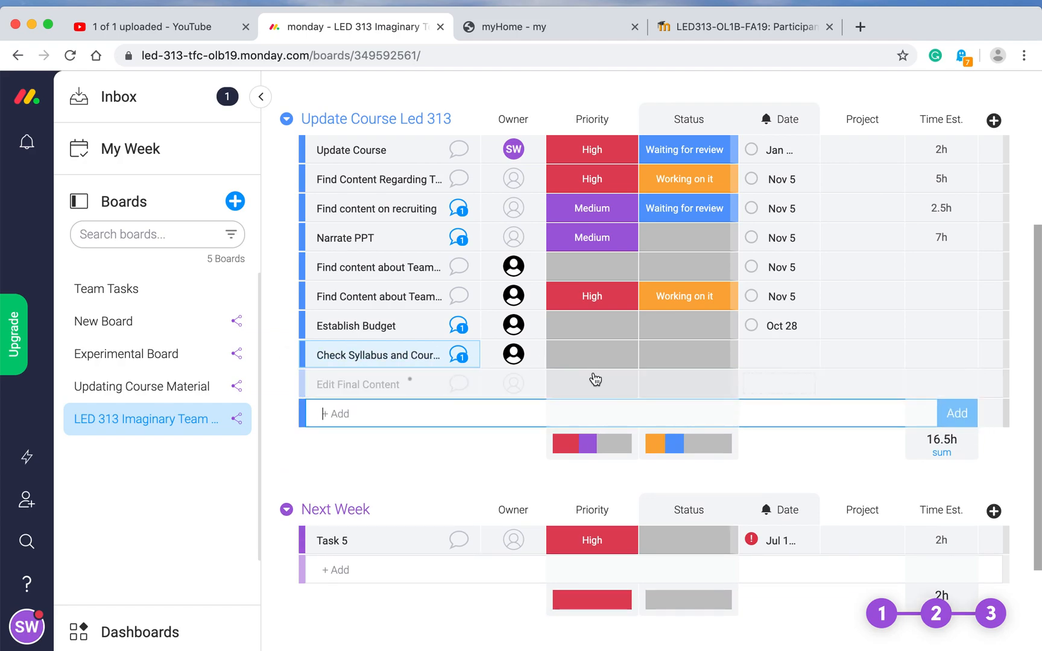
Step: Assign a team member, found by first-name search, as owner of Edit Final Content
left_click(516, 385)
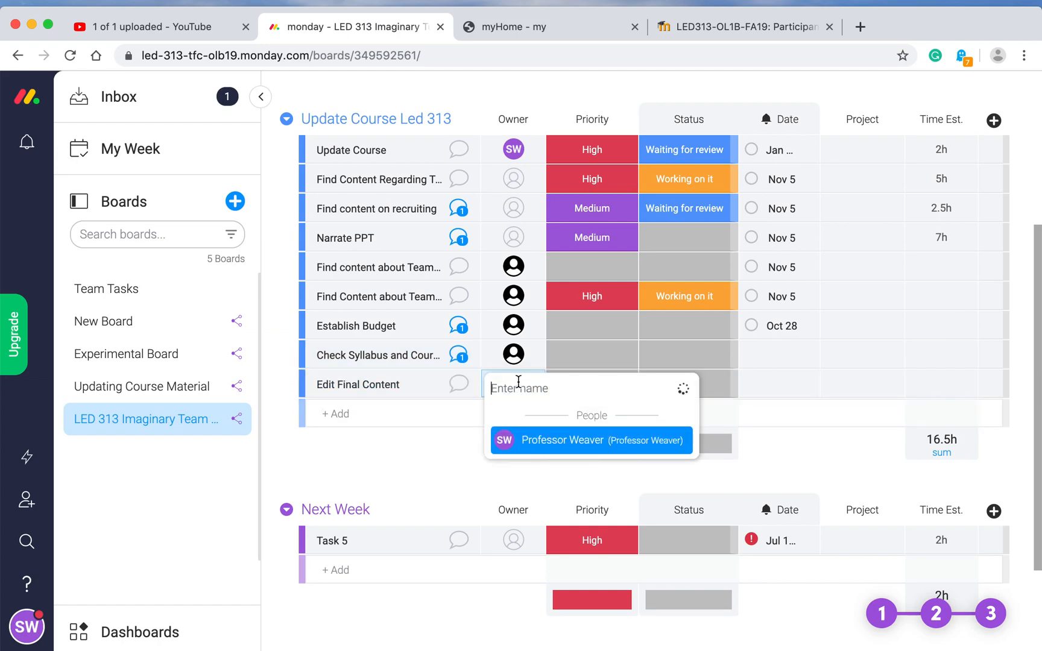
type("Melis")
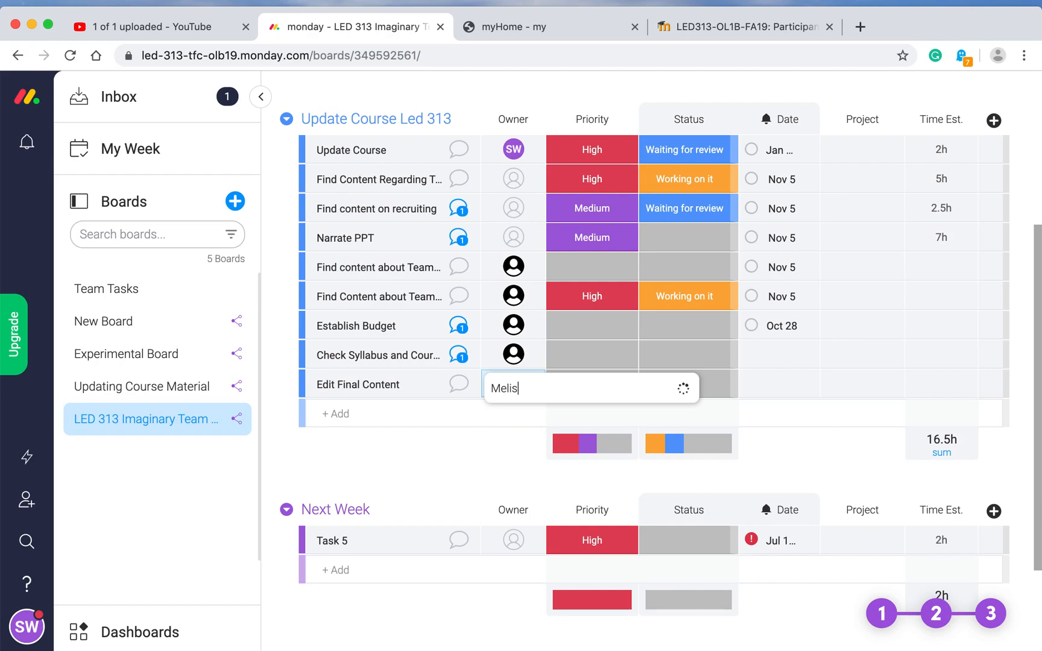
type("sa Wh")
key("BackSpace")
key("BackSpace")
key("BackSpace")
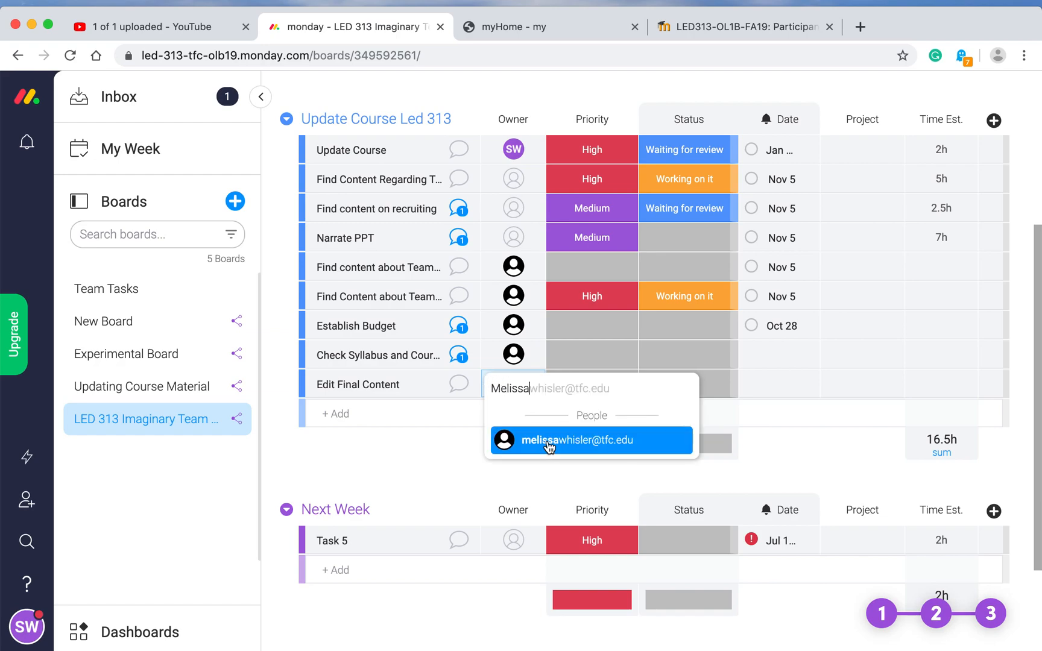
left_click(549, 441)
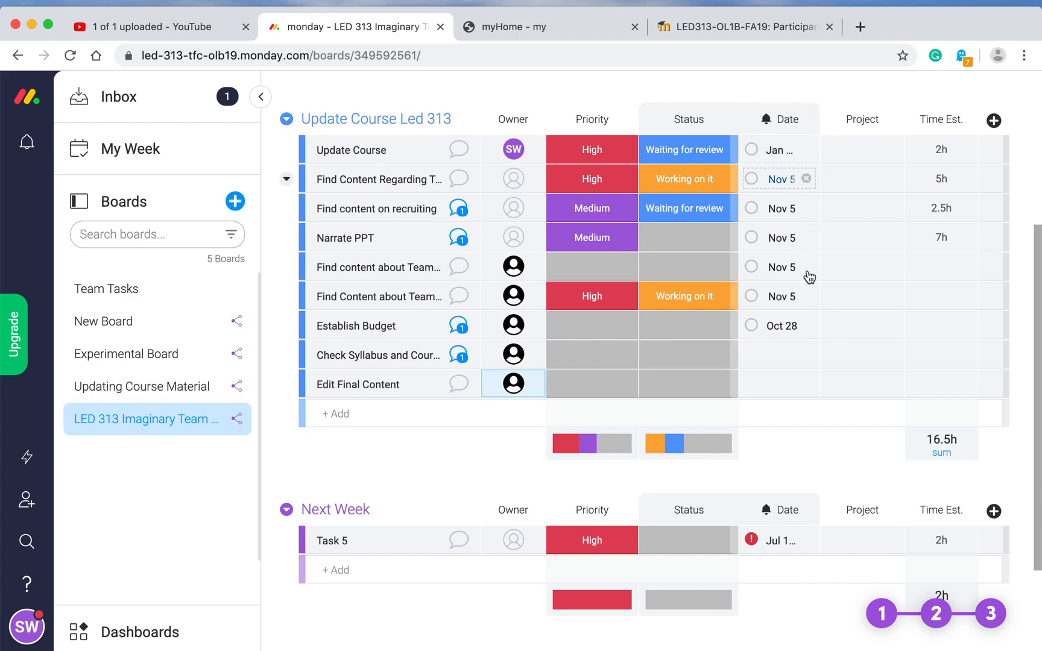
Step: Set Check Syllabus's due date to January 7, 2020, then clear it again
left_click(782, 355)
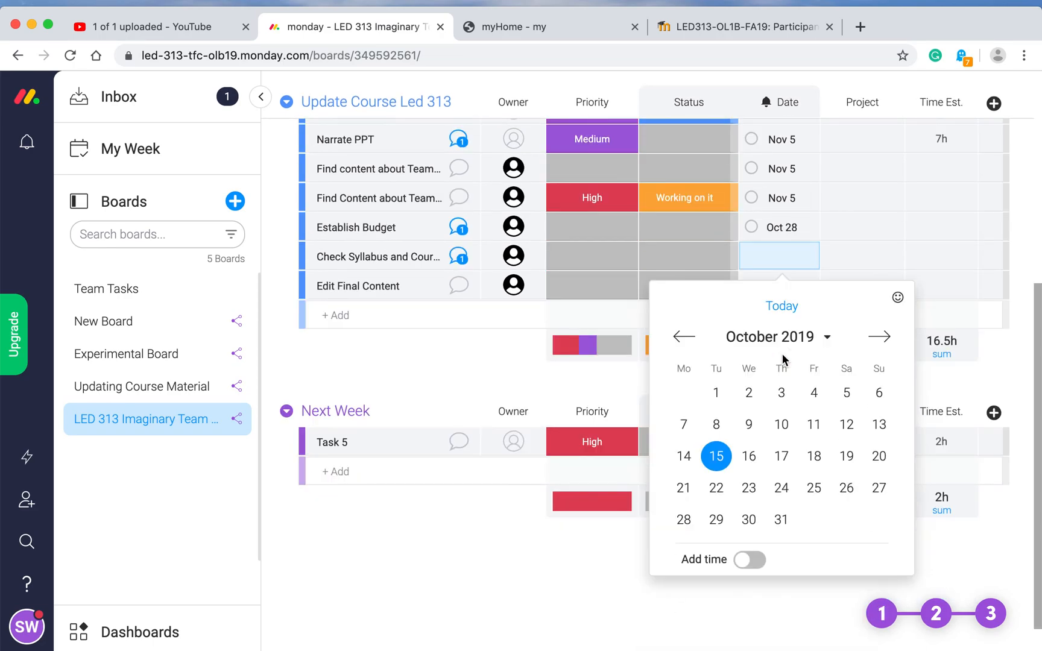
left_click(879, 338)
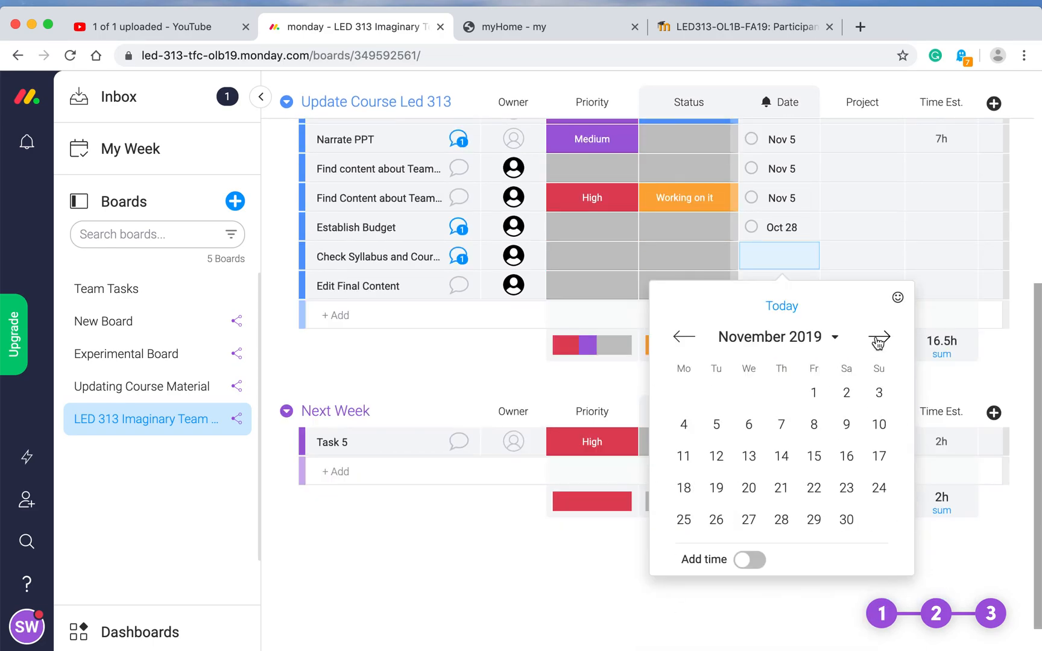
left_click(879, 339)
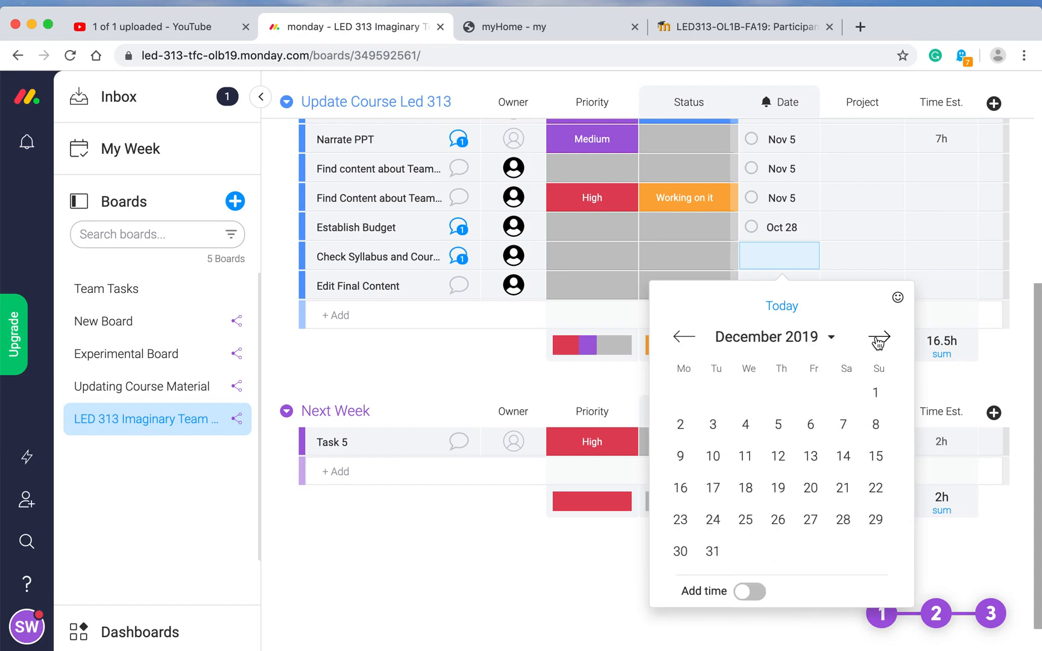
left_click(879, 339)
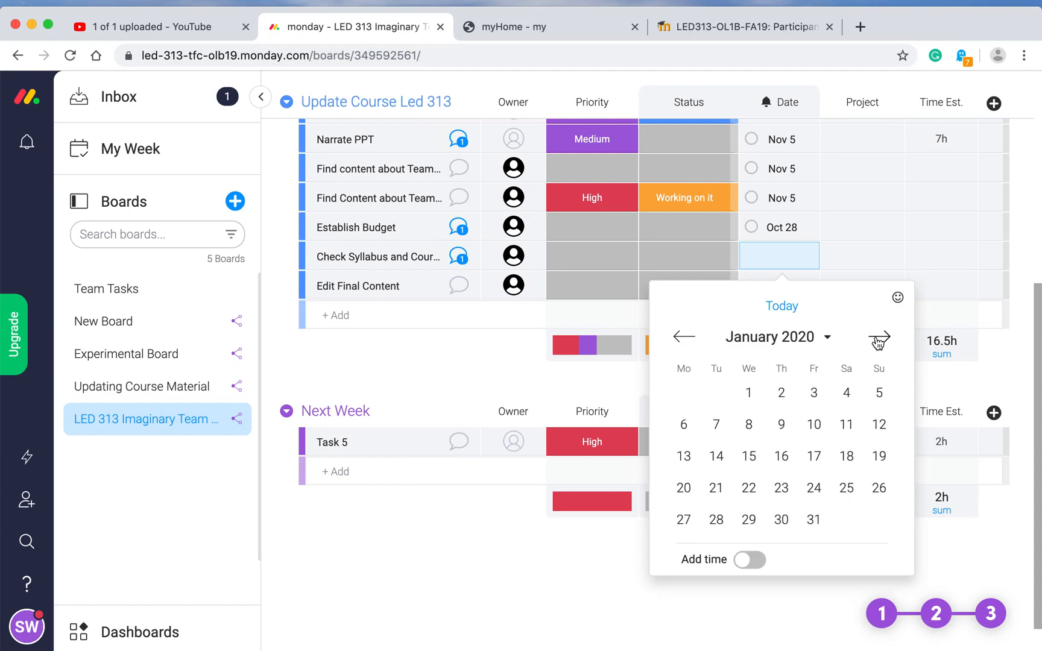
left_click(717, 426)
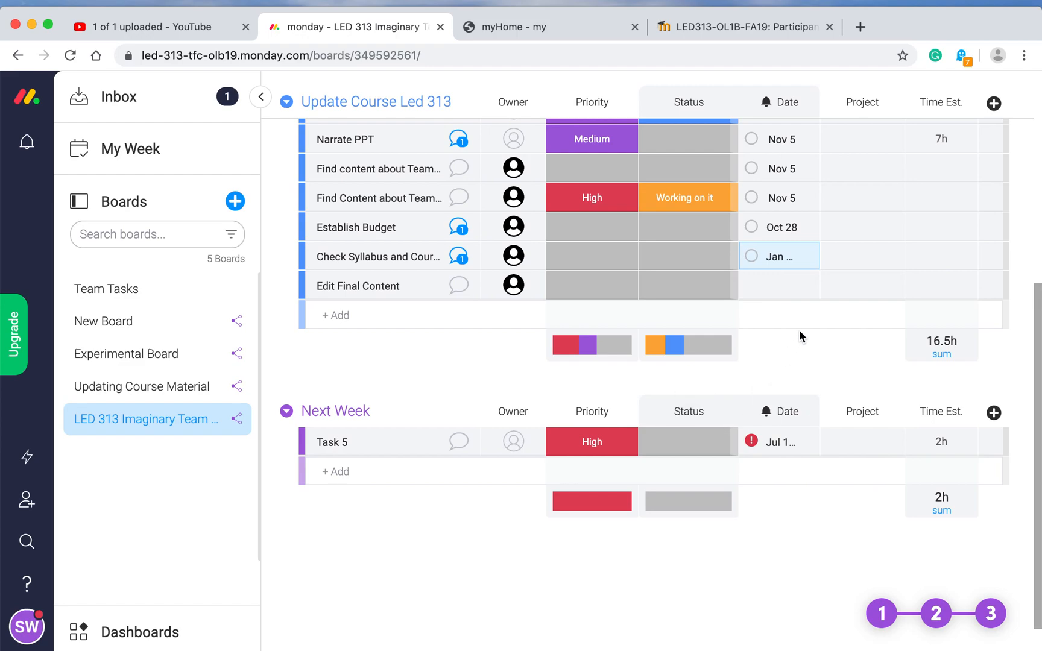
mouse_move(785, 265)
left_mouse_down()
mouse_move(784, 305)
mouse_move(776, 260)
left_mouse_up()
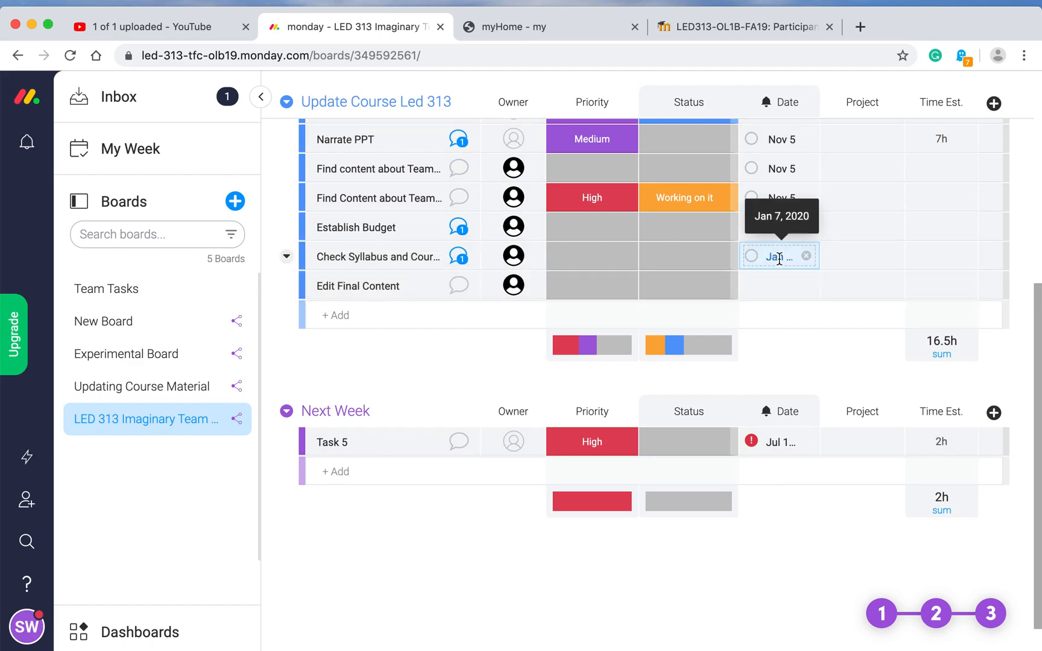
left_click(806, 256)
Step: Set Edit Final Content's due date to January 7, 2020
left_click(783, 288)
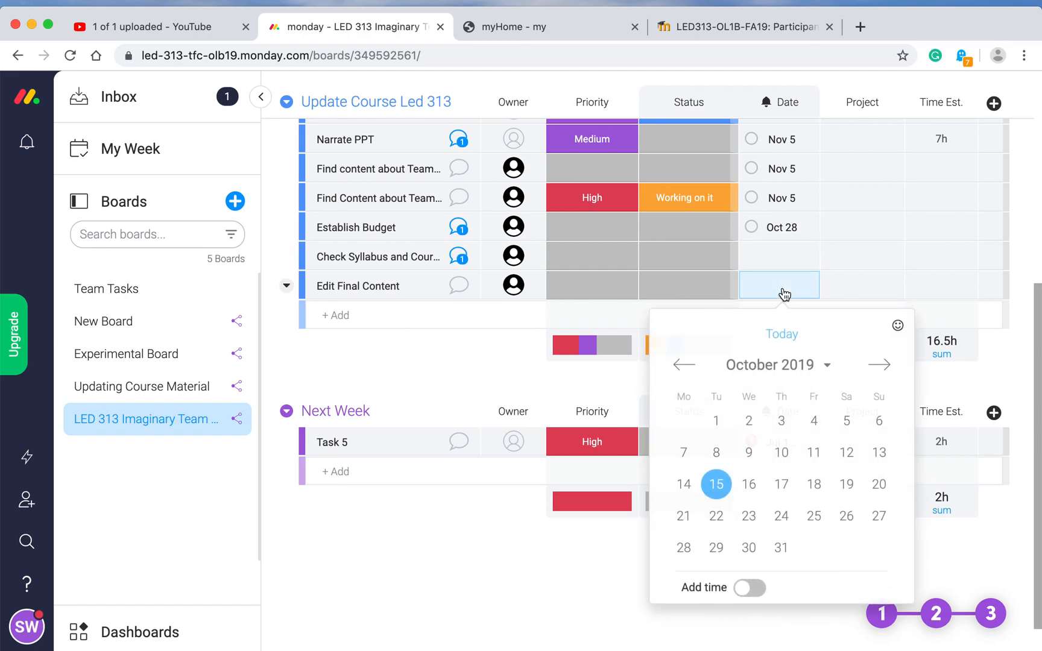
left_click(882, 366)
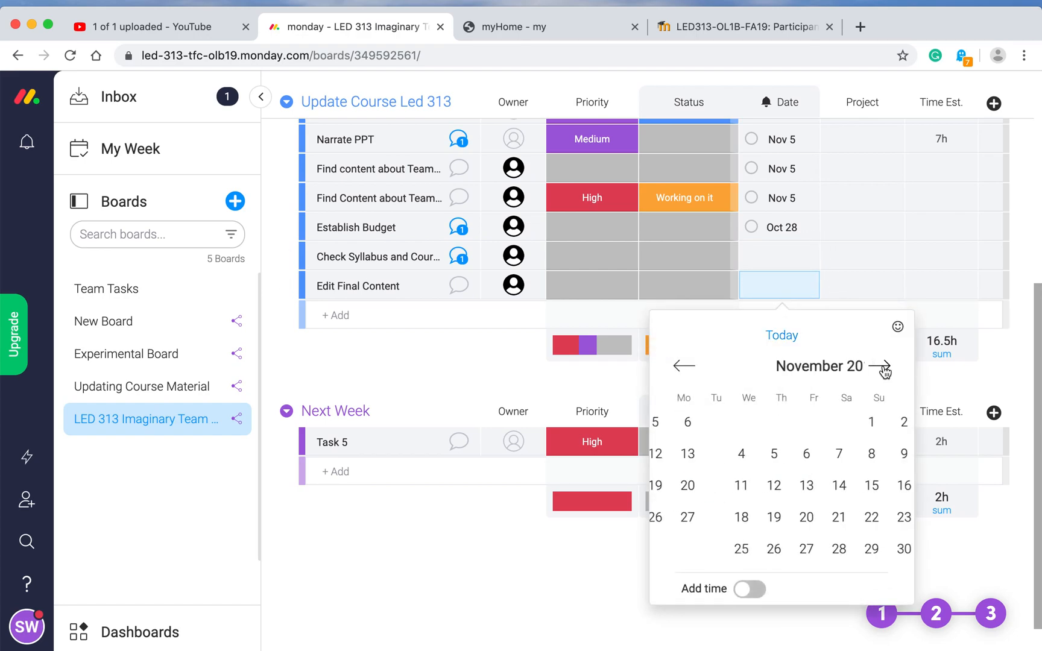
left_click(881, 366)
left_click(881, 366)
left_click(882, 366)
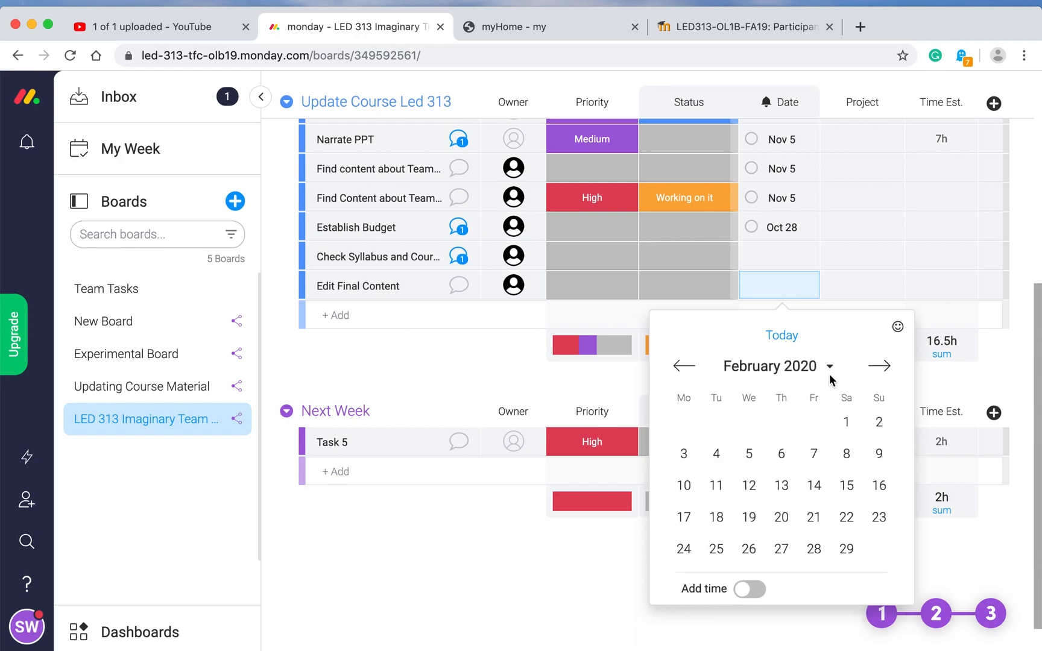
left_click(686, 367)
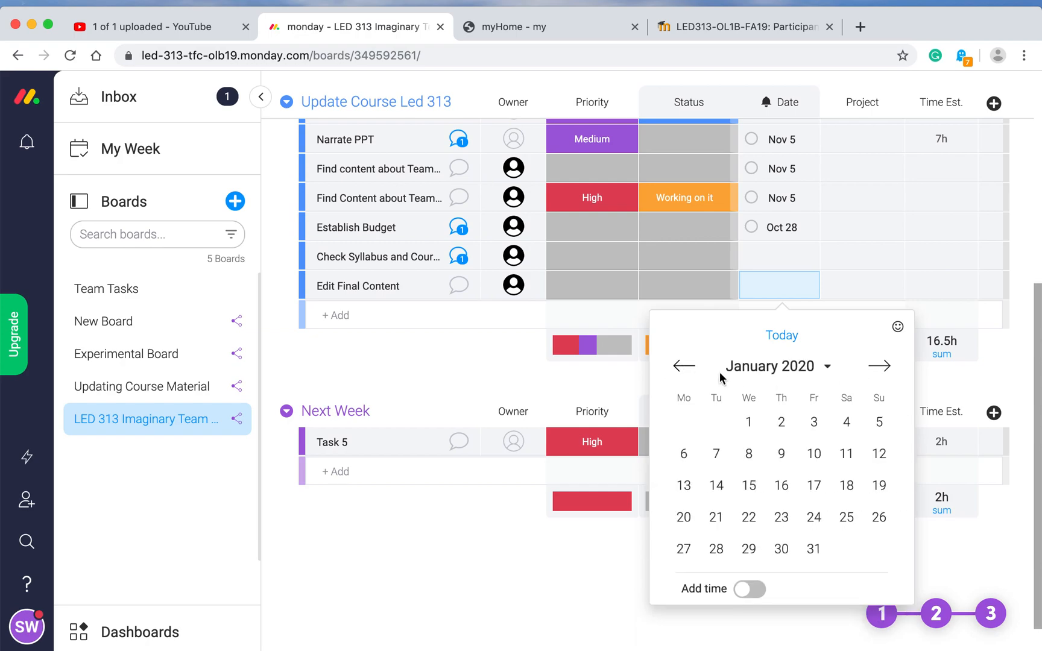
left_click(716, 454)
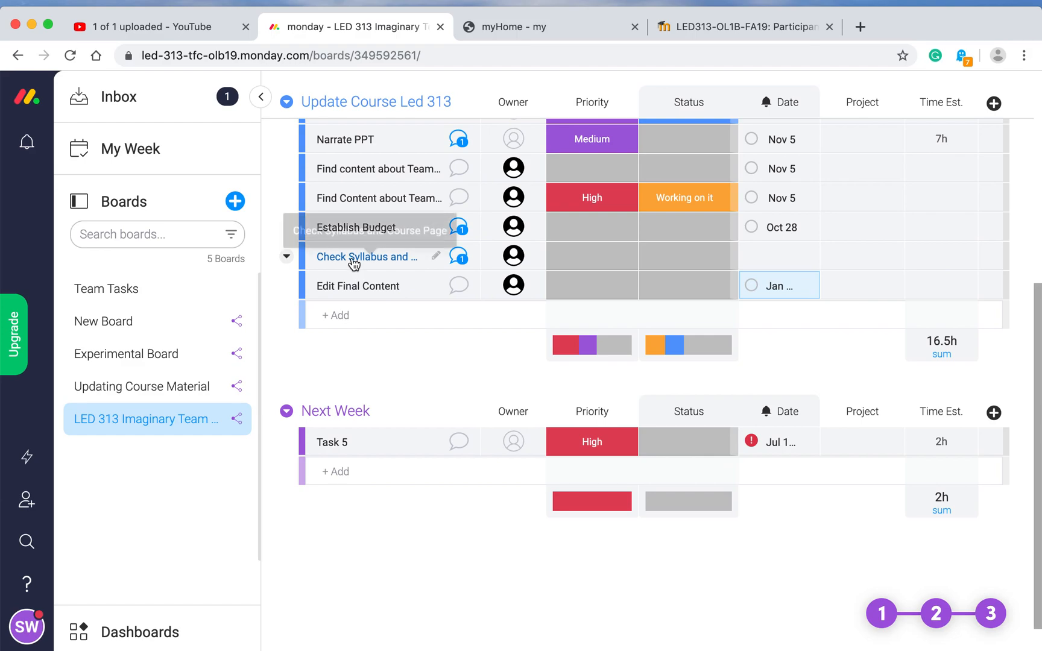
Step: Re-date Check Syllabus and Course Page to a day in January 2020
left_click(776, 255)
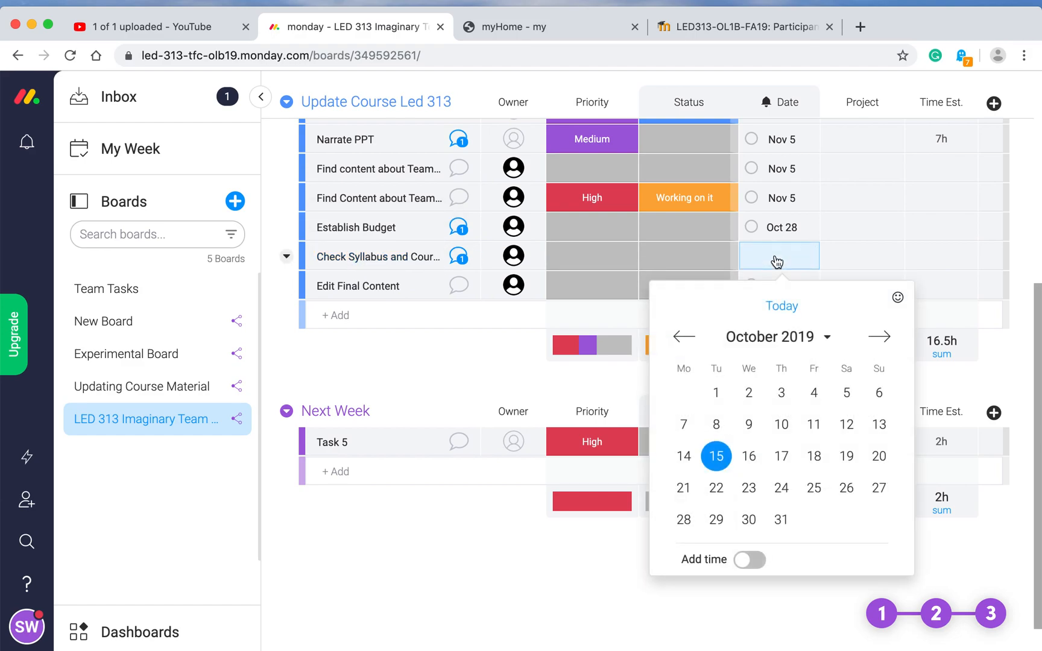
left_click(879, 339)
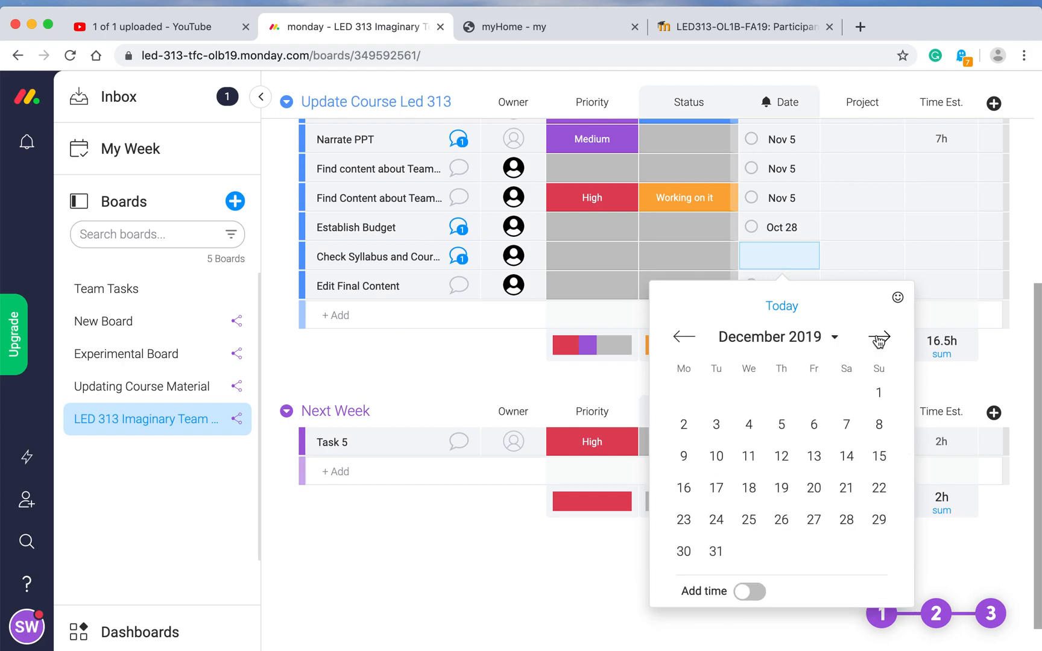
left_click(879, 339)
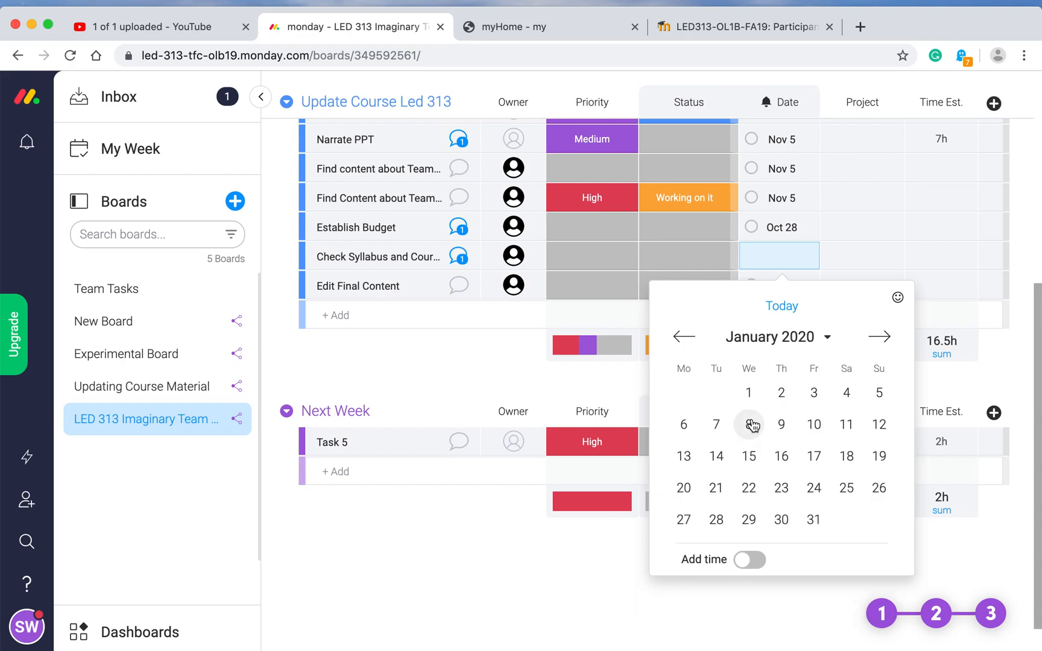
left_click(750, 425)
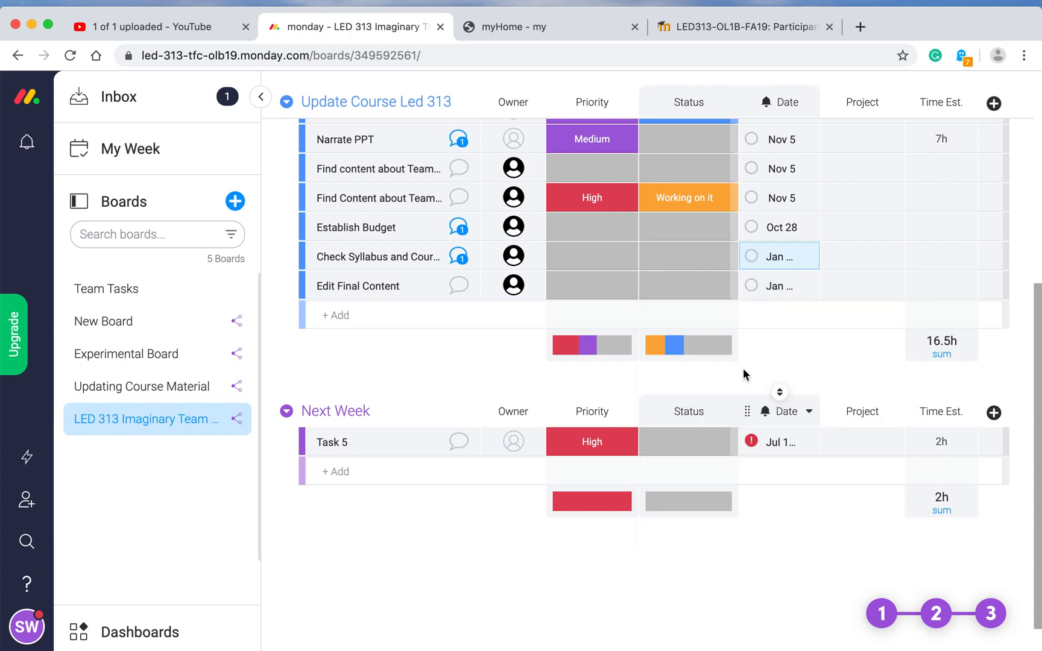
scroll(673, 277, "up", 5)
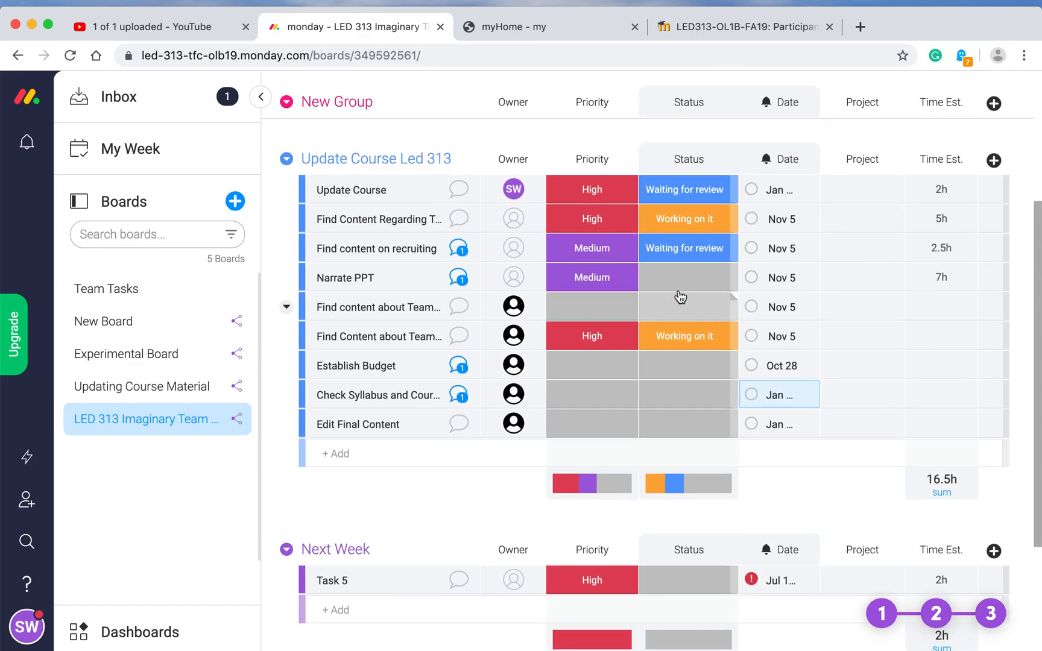
scroll(679, 297, "up", 2)
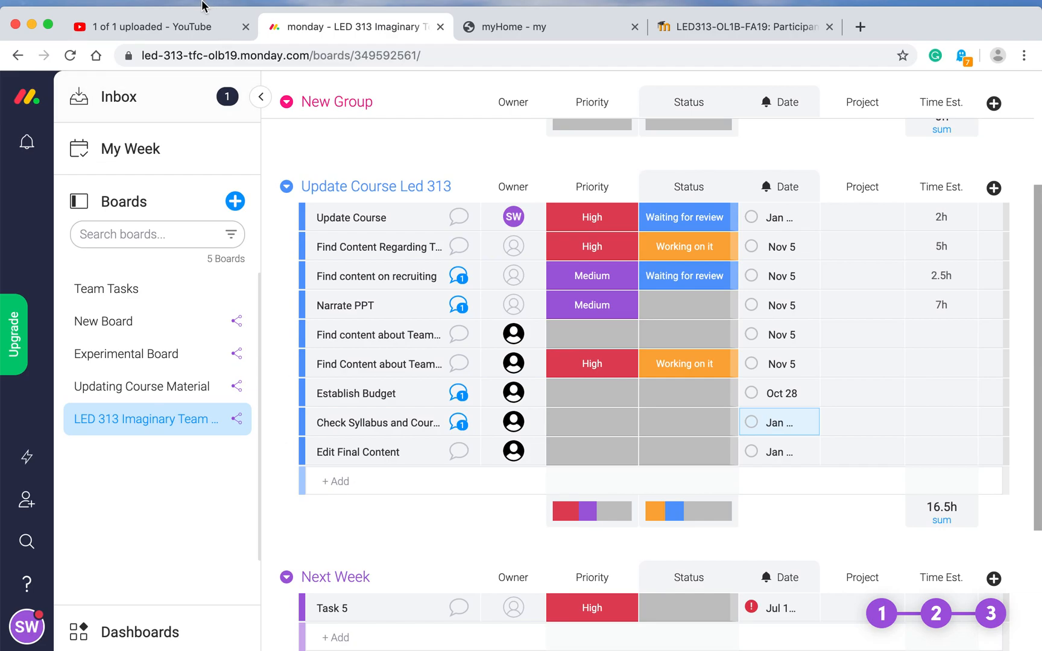
Step: Bring QuickTime Player to the front from the Dock
mouse_move(201, 7)
mouse_move(525, 648)
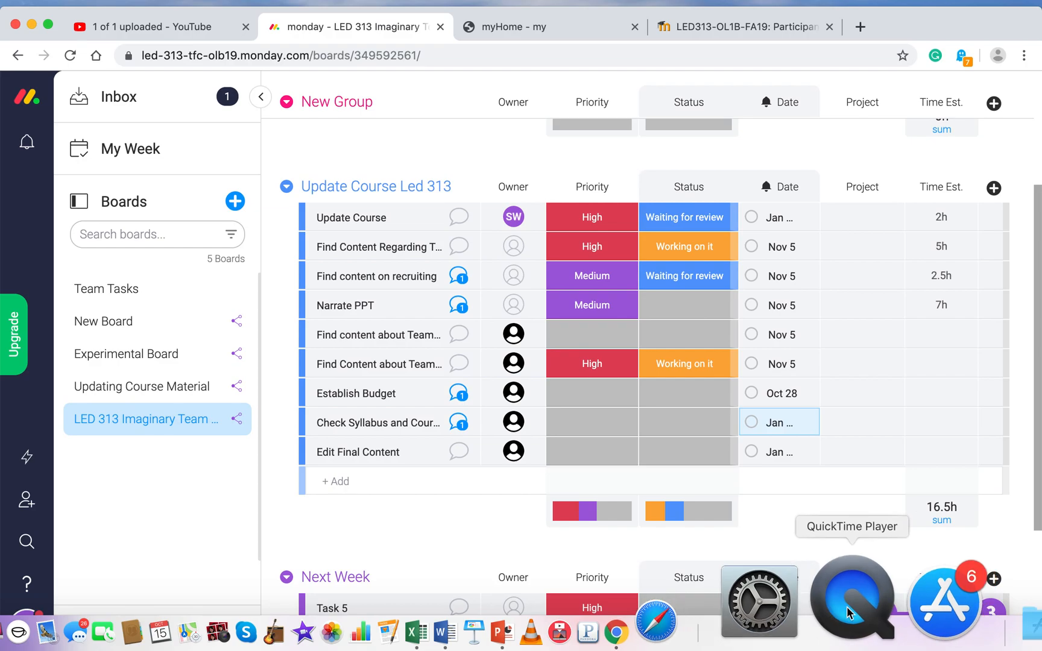
left_click(847, 607)
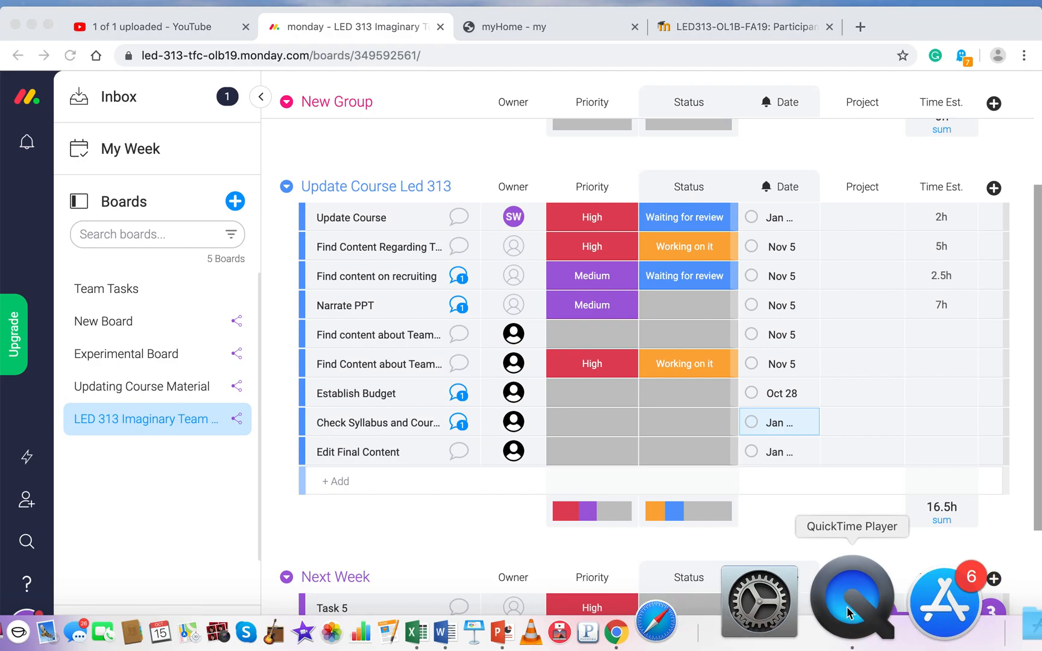